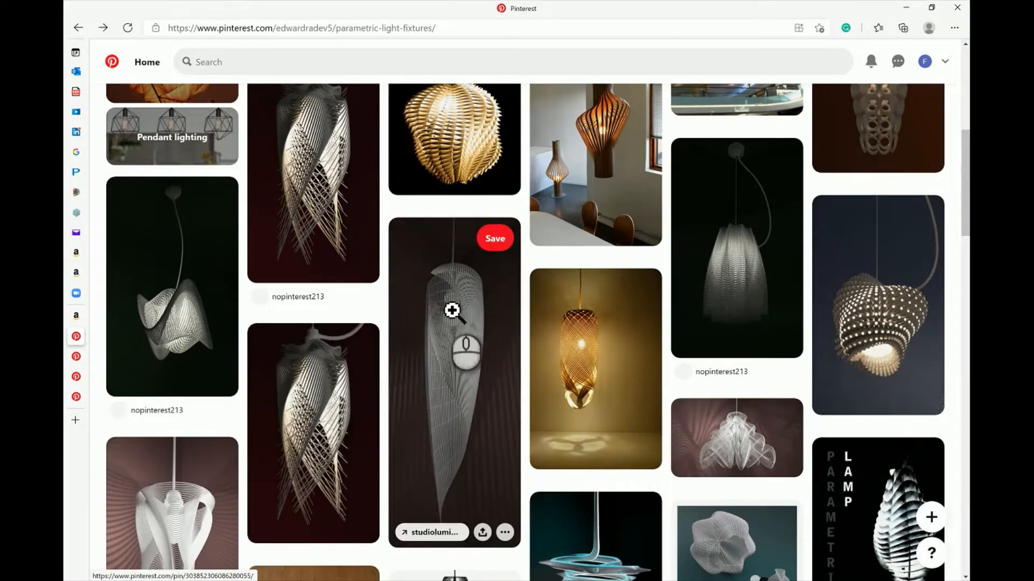
Open the long twisted pendant lamp pin from studioluminaire.com and examine its fin pattern from top to tip
{"action": "left_click", "coordinate": [463, 364]}
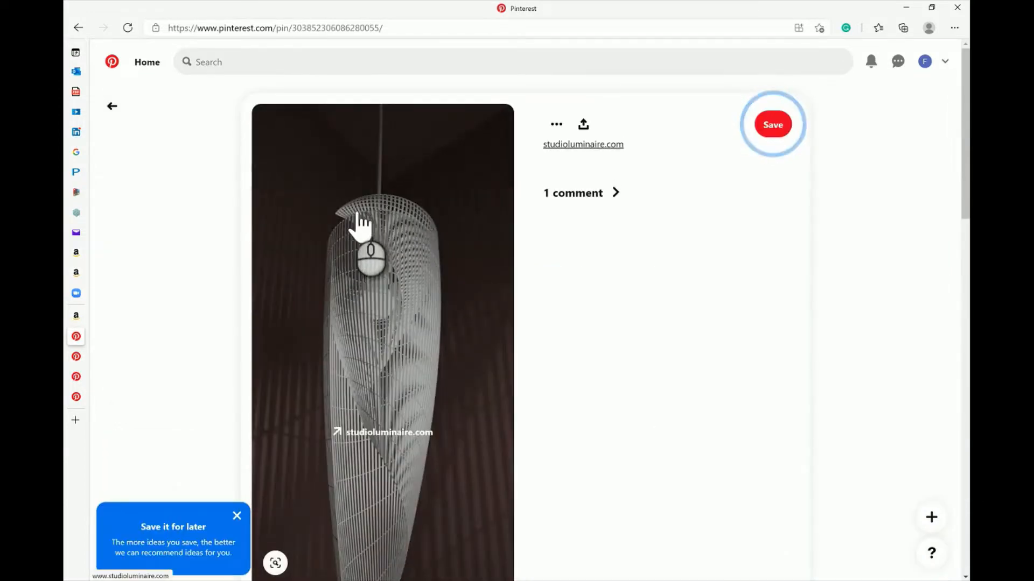
{"action": "scroll", "coordinate": [443, 425], "scroll_direction": "down", "scroll_amount": 3}
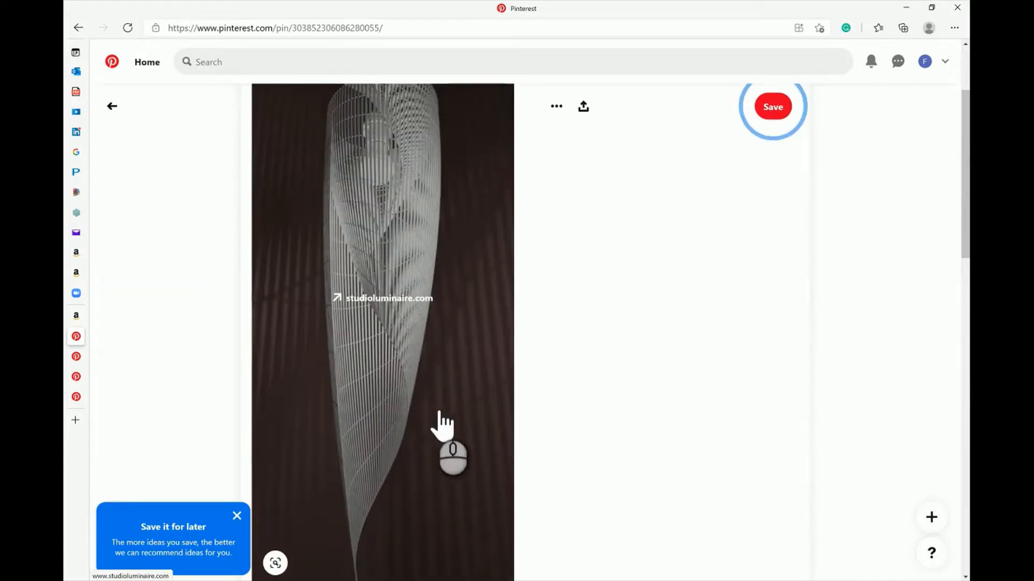
{"action": "left_click", "coordinate": [76, 357]}
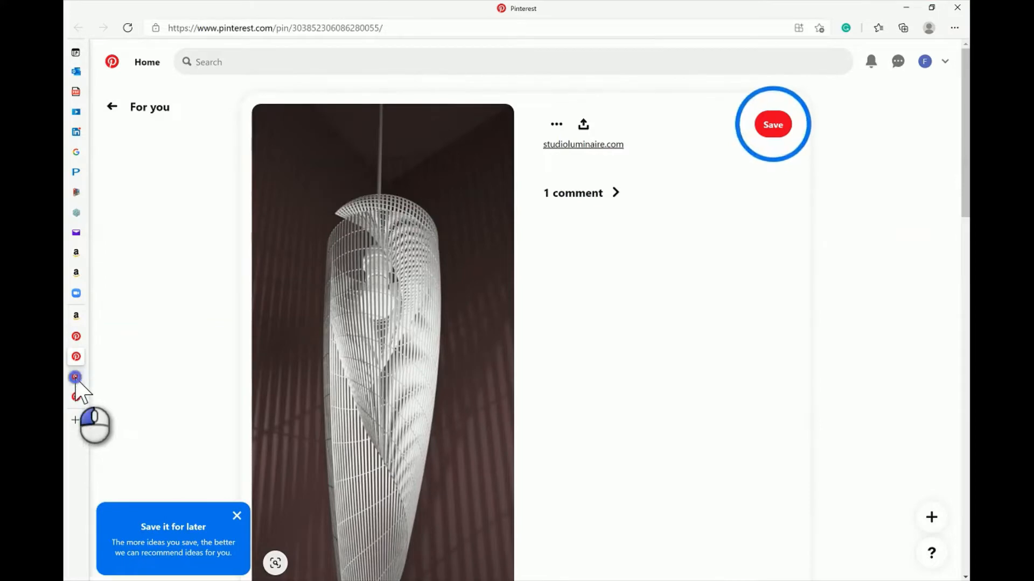
Look through the Lamp light and Lighting design pin results for light fixture references
{"action": "left_click", "coordinate": [76, 377]}
{"action": "mouse_move", "coordinate": [488, 304]}
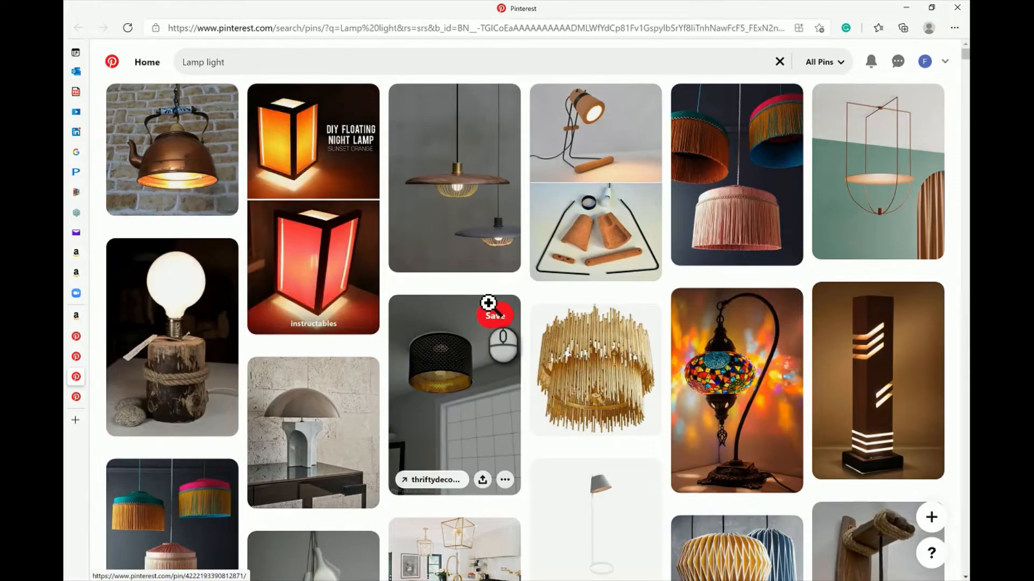
{"action": "scroll", "coordinate": [572, 391], "scroll_direction": "down", "scroll_amount": 3}
{"action": "scroll", "coordinate": [573, 392], "scroll_direction": "down", "scroll_amount": 2}
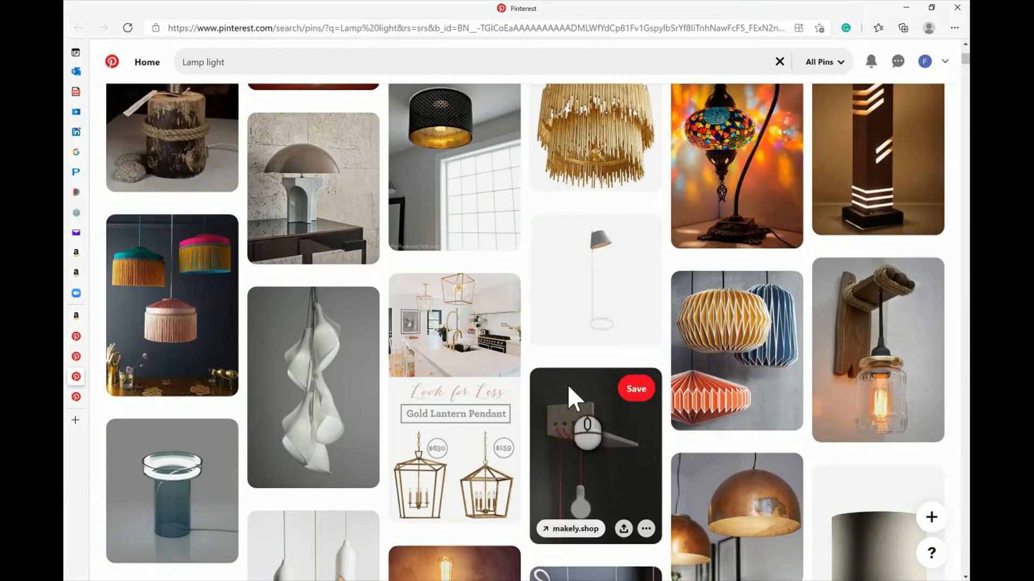
{"action": "scroll", "coordinate": [569, 386], "scroll_direction": "down", "scroll_amount": 5}
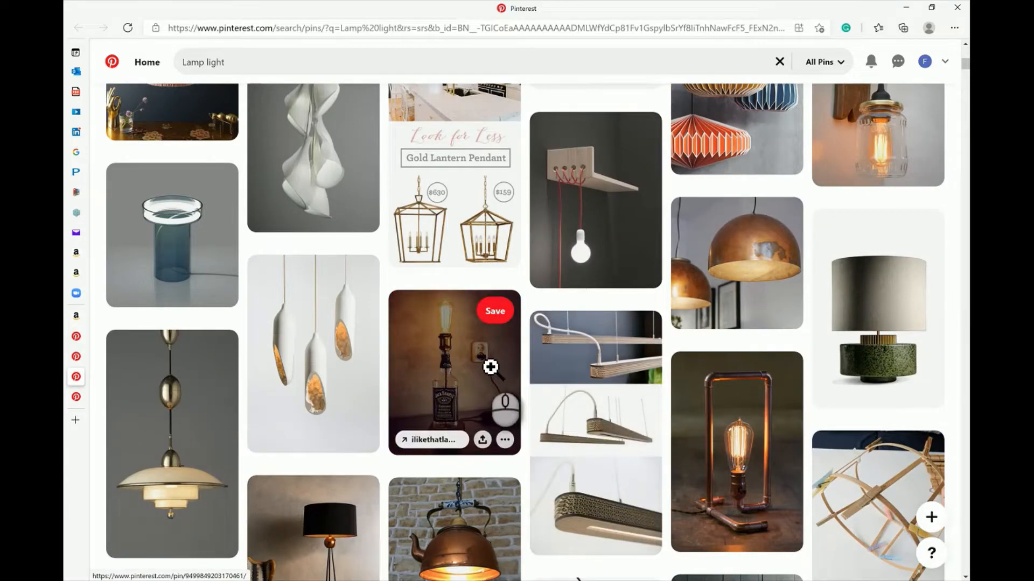
{"action": "left_click", "coordinate": [79, 399]}
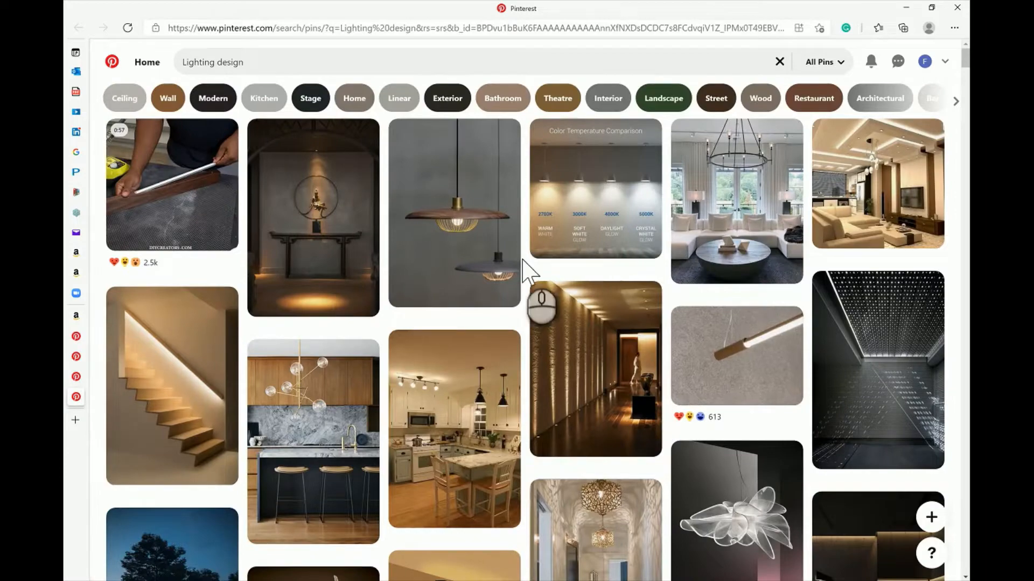
Switch to Dynamo and move the upper Point.ByCylindricalCoordinates node in 001.dyn higher, about level with the 0..a..#b code block
{"action": "mouse_move", "coordinate": [617, 577]}
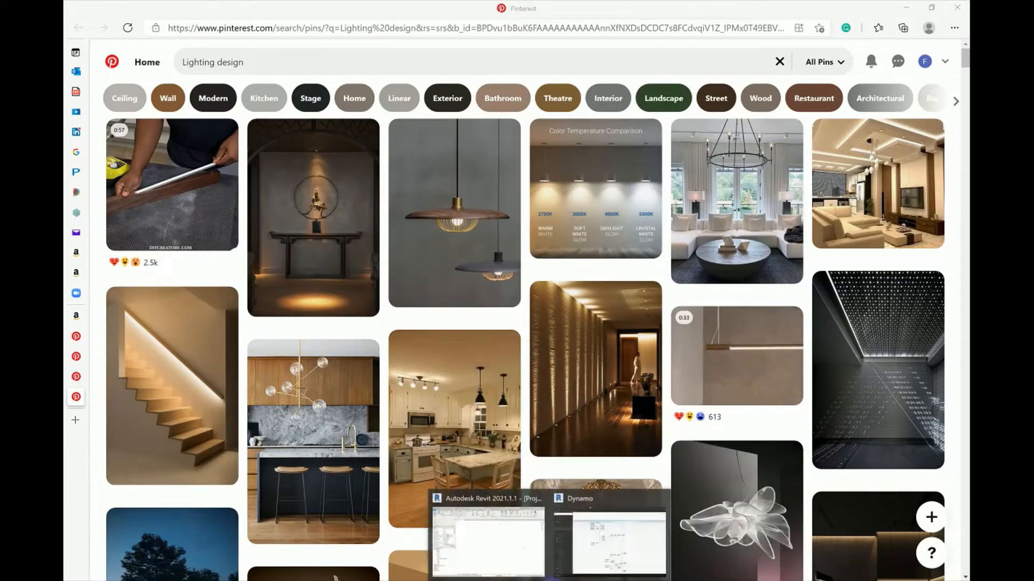
{"action": "left_click", "coordinate": [601, 554]}
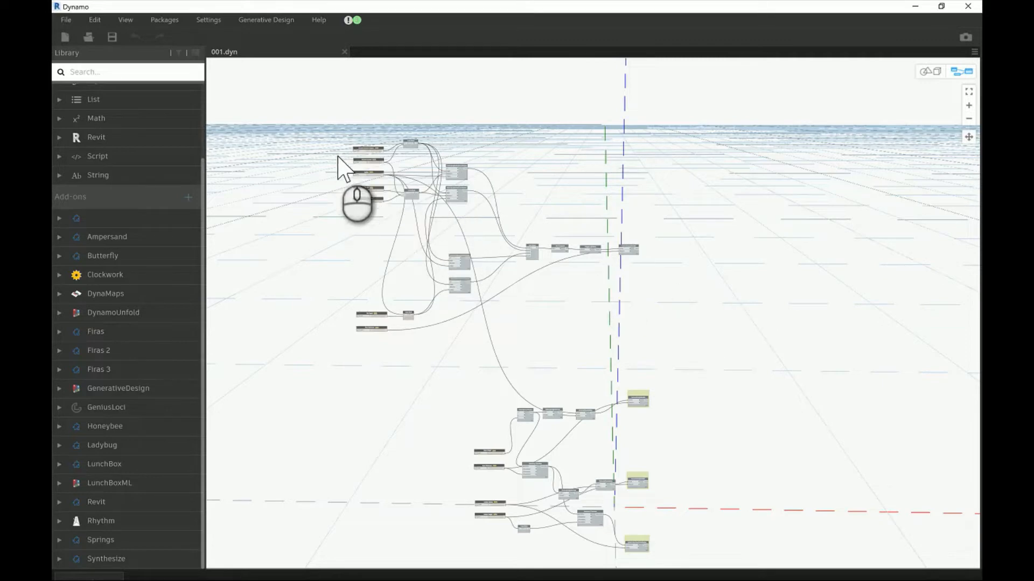
{"action": "scroll", "coordinate": [349, 142], "scroll_direction": "up", "scroll_amount": 6}
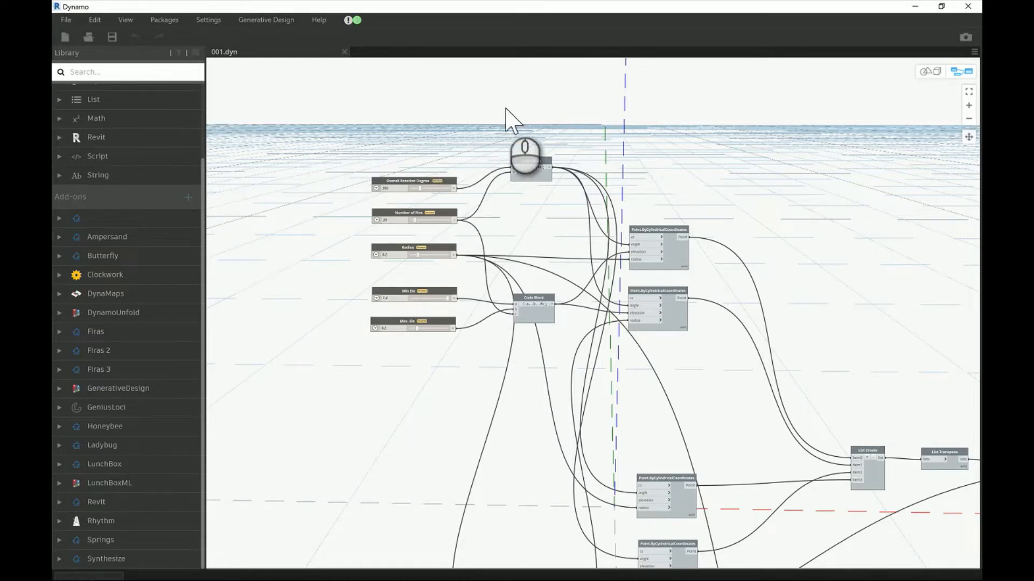
{"action": "scroll", "coordinate": [516, 156], "scroll_direction": "up", "scroll_amount": 3}
{"action": "scroll", "coordinate": [516, 155], "scroll_direction": "up", "scroll_amount": 1}
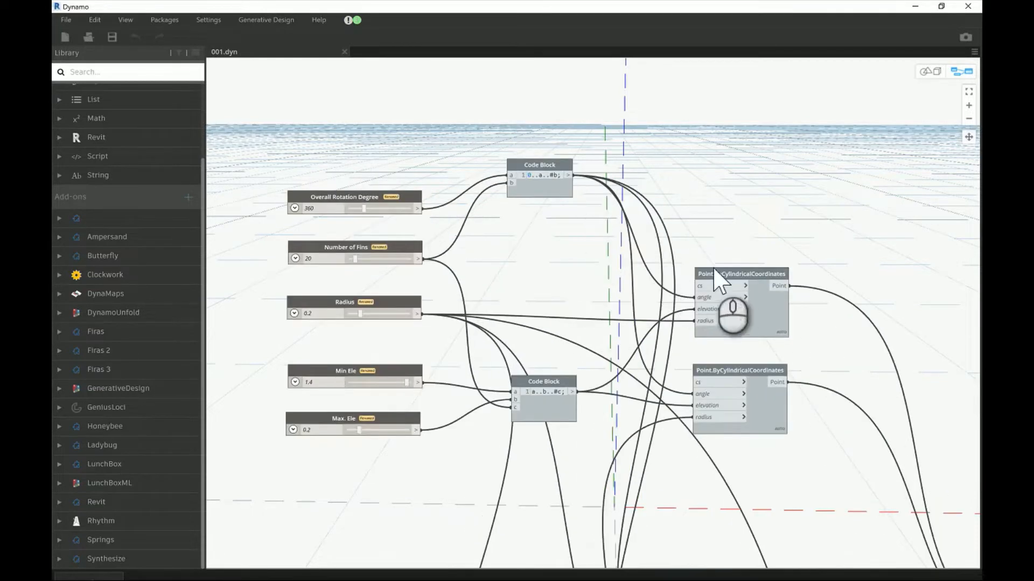
{"action": "left_click_drag", "start_coordinate": [742, 273], "coordinate": [727, 195]}
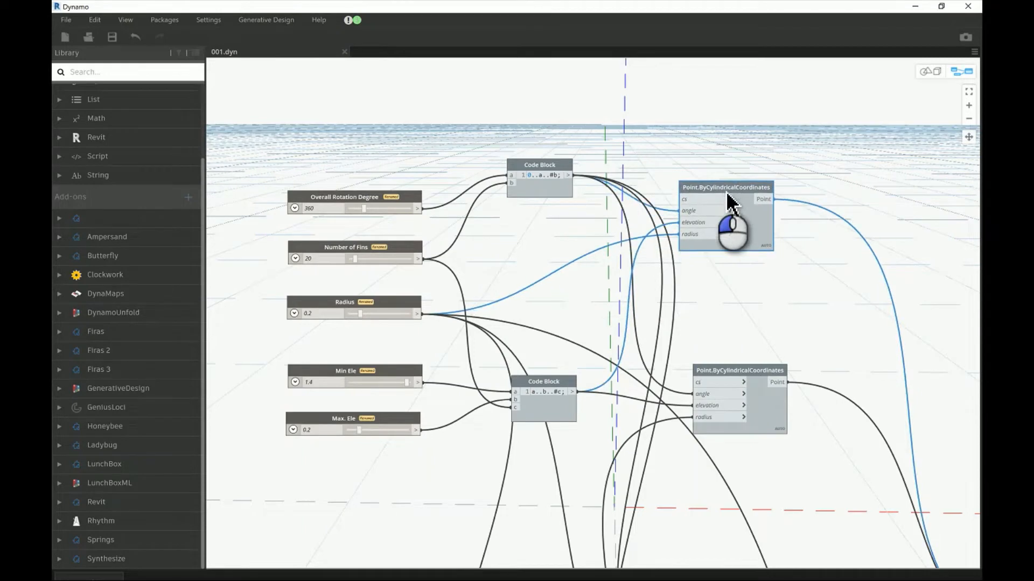
Examine the inputs of the upper Point.ByCylindricalCoordinates node and trace its angle input back to the 0..a..#b code block
{"action": "scroll", "coordinate": [728, 199], "scroll_direction": "up", "scroll_amount": 5}
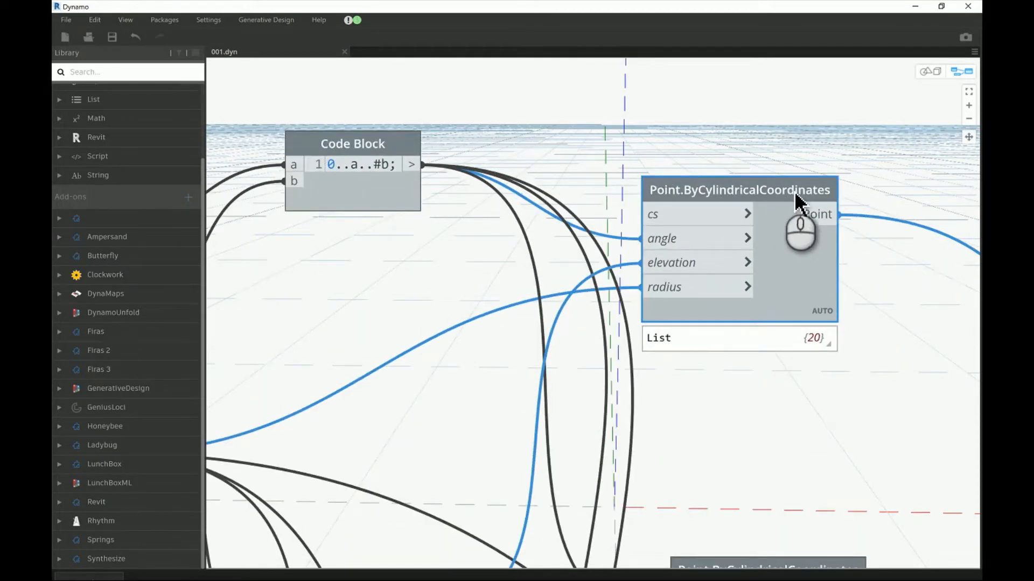
{"action": "scroll", "coordinate": [795, 204], "scroll_direction": "down", "scroll_amount": 2}
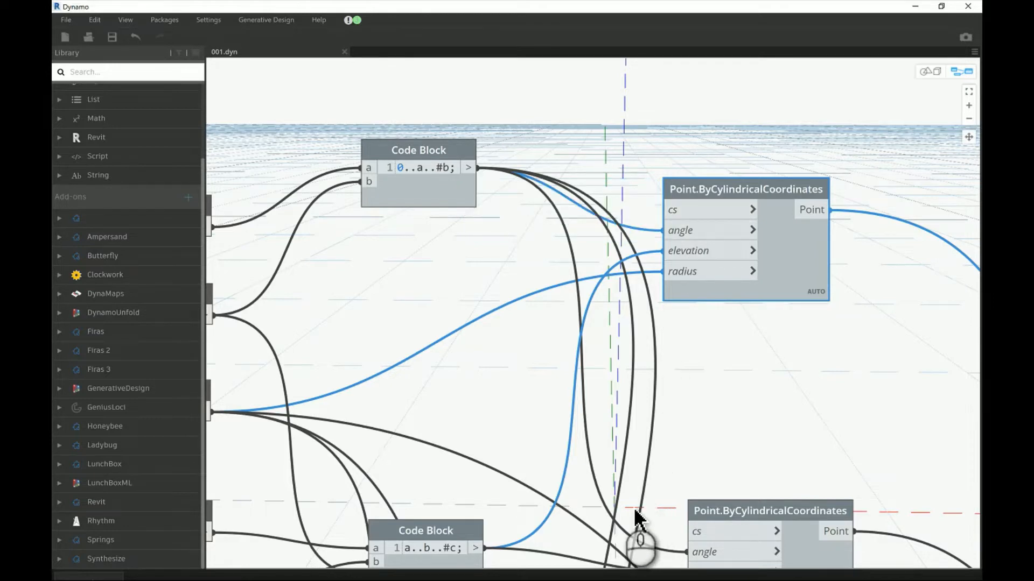
{"action": "scroll", "coordinate": [705, 253], "scroll_direction": "down", "scroll_amount": 1}
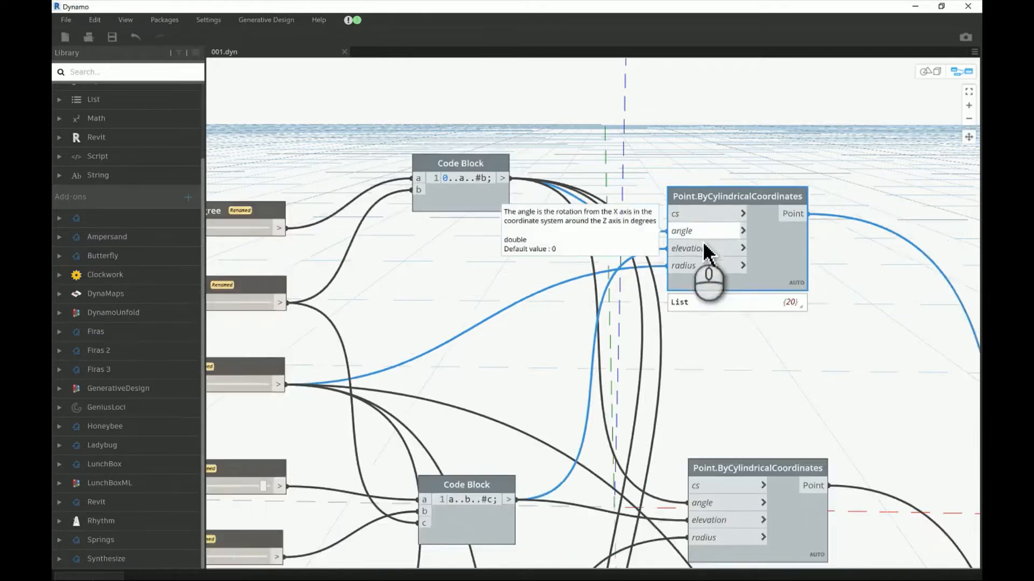
{"action": "scroll", "coordinate": [705, 253], "scroll_direction": "down", "scroll_amount": 1}
{"action": "left_click", "coordinate": [548, 190]}
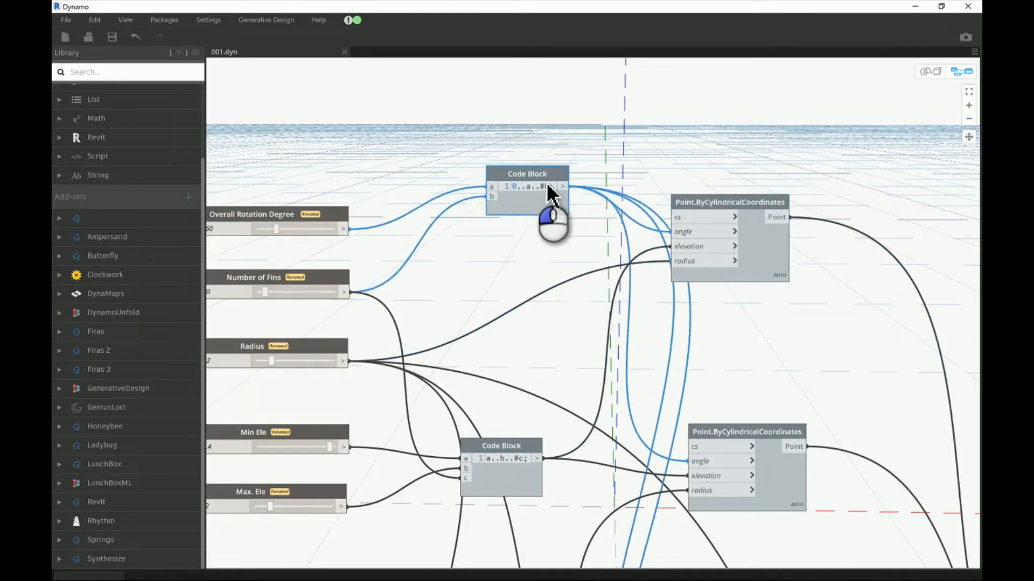
Move the Overall Rotation Degree slider up, higher than the 0..a..#b code block
{"action": "middle_click_drag", "start_coordinate": [485, 263], "coordinate": [520, 250]}
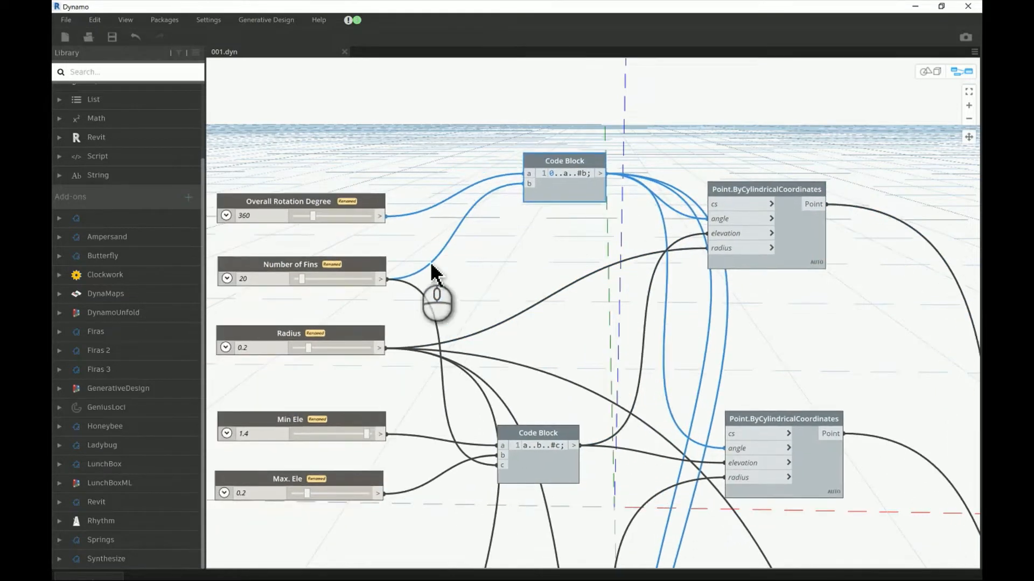
{"action": "left_click", "coordinate": [303, 198]}
{"action": "left_click_drag", "start_coordinate": [304, 198], "coordinate": [317, 112]}
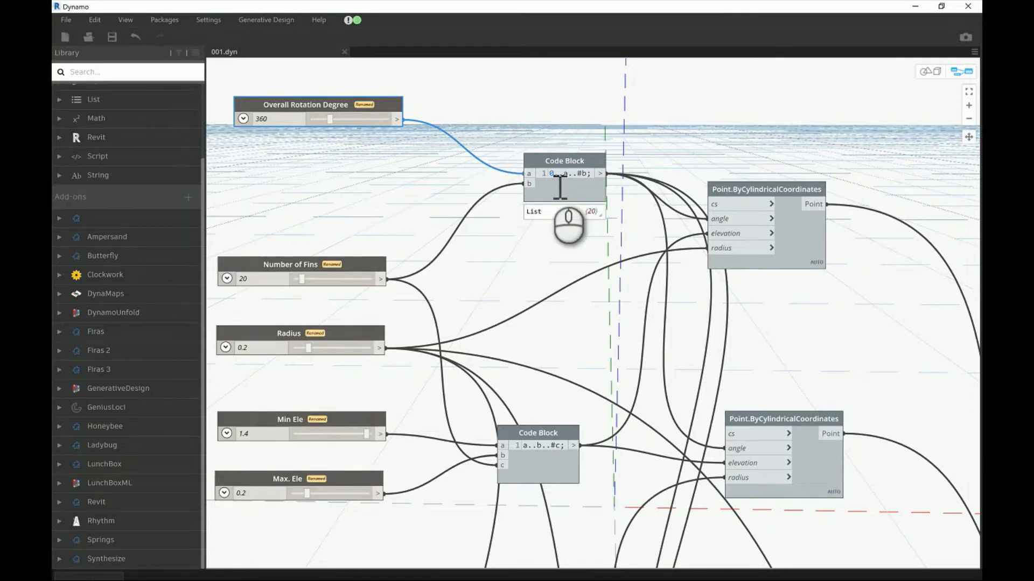
Pin the output preview of the 0..a..#b code block and read its angle list through to the end
{"action": "mouse_move", "coordinate": [606, 226]}
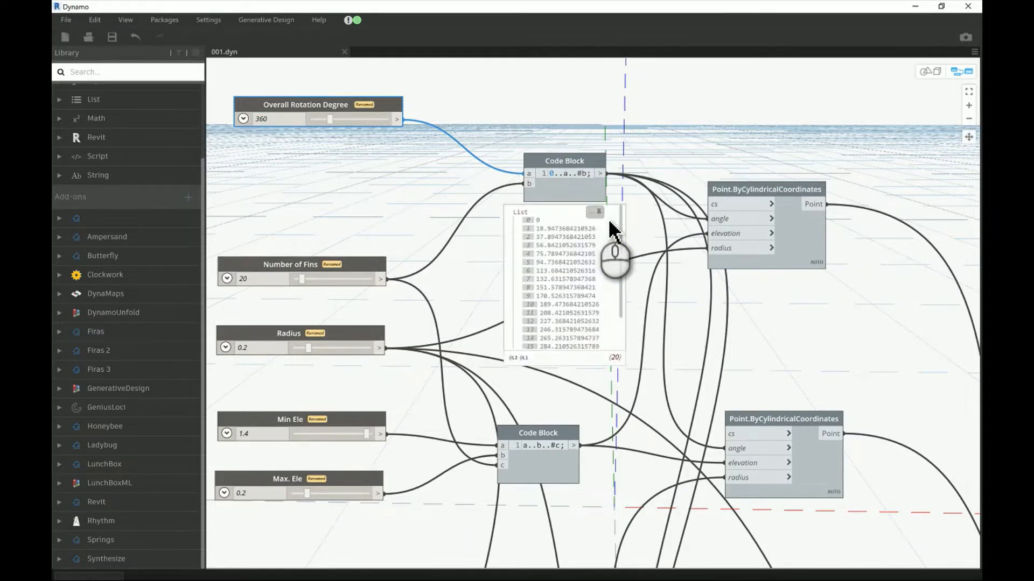
{"action": "left_click", "coordinate": [584, 272]}
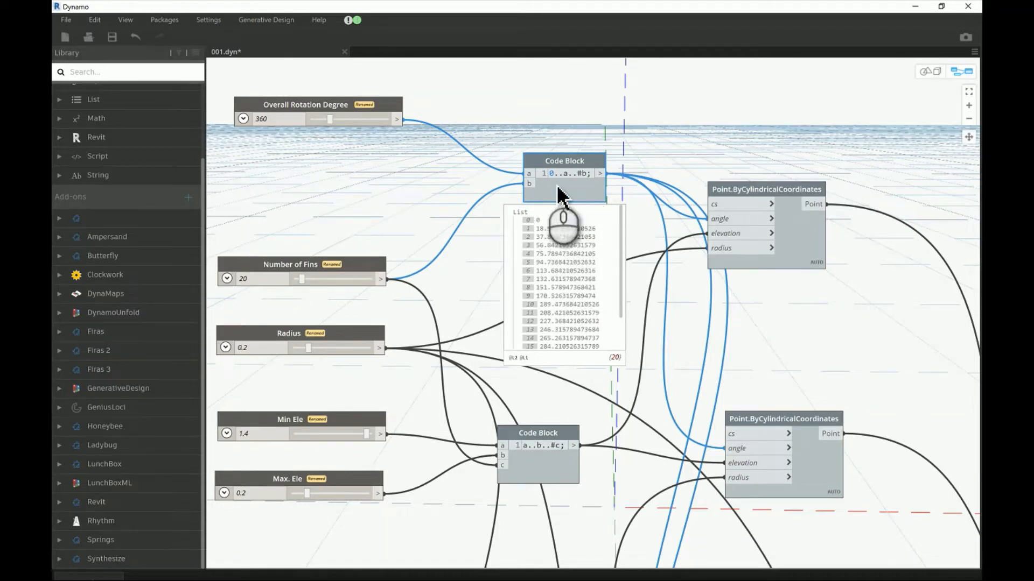
{"action": "scroll", "coordinate": [577, 300], "scroll_direction": "down", "scroll_amount": 2}
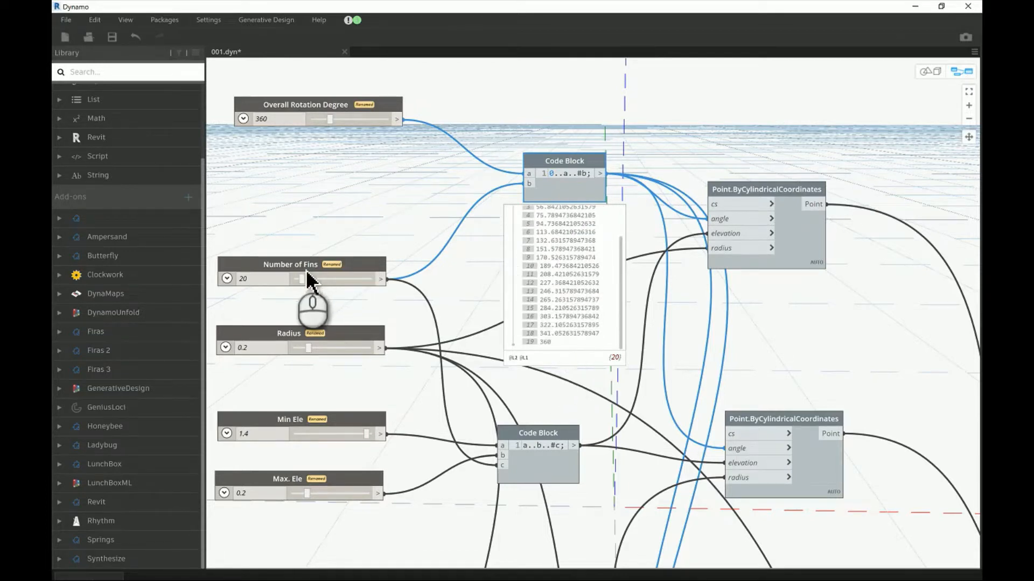
Move the Number of Fins slider directly beneath Overall Rotation Degree and review the code block's angle list
{"action": "left_click_drag", "start_coordinate": [309, 265], "coordinate": [316, 159]}
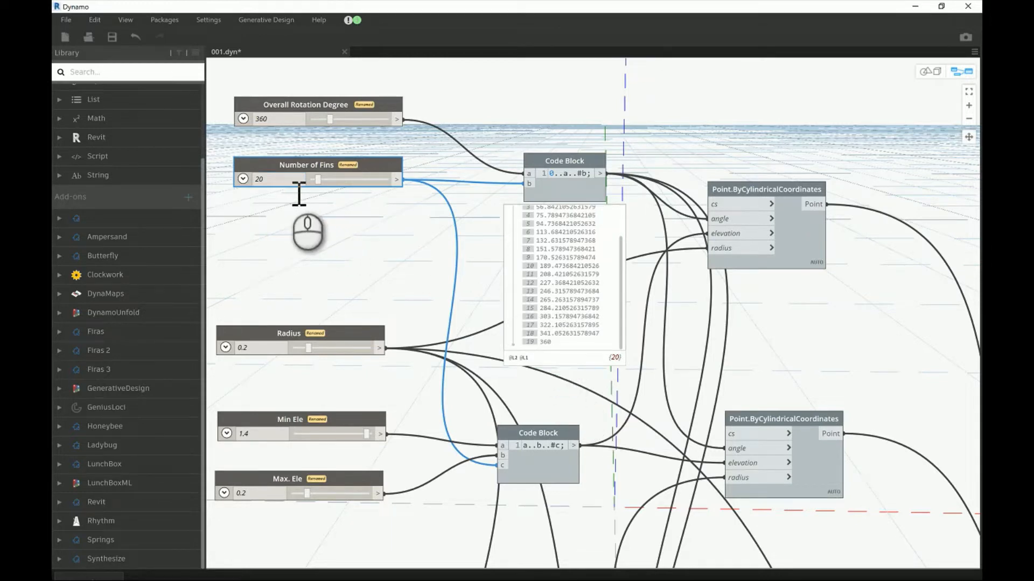
{"action": "double_click", "coordinate": [259, 179]}
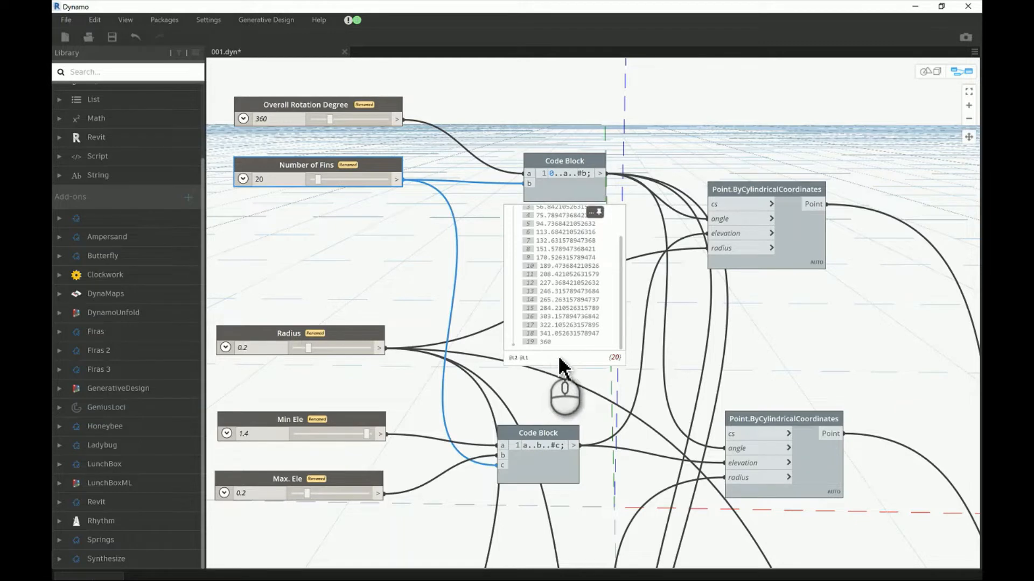
{"action": "scroll", "coordinate": [560, 357], "scroll_direction": "up", "scroll_amount": 2}
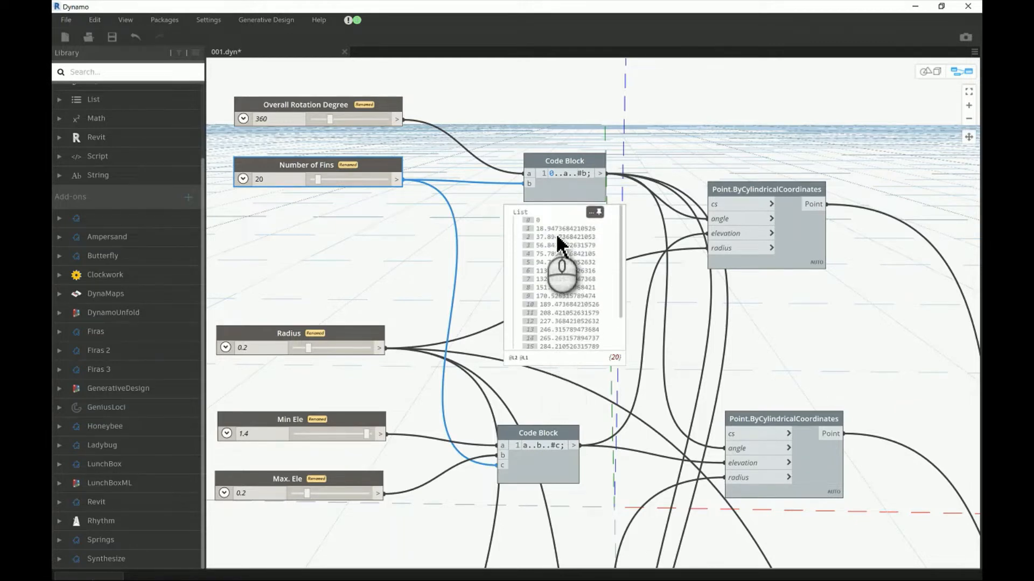
{"action": "scroll", "coordinate": [562, 250], "scroll_direction": "down", "scroll_amount": 2}
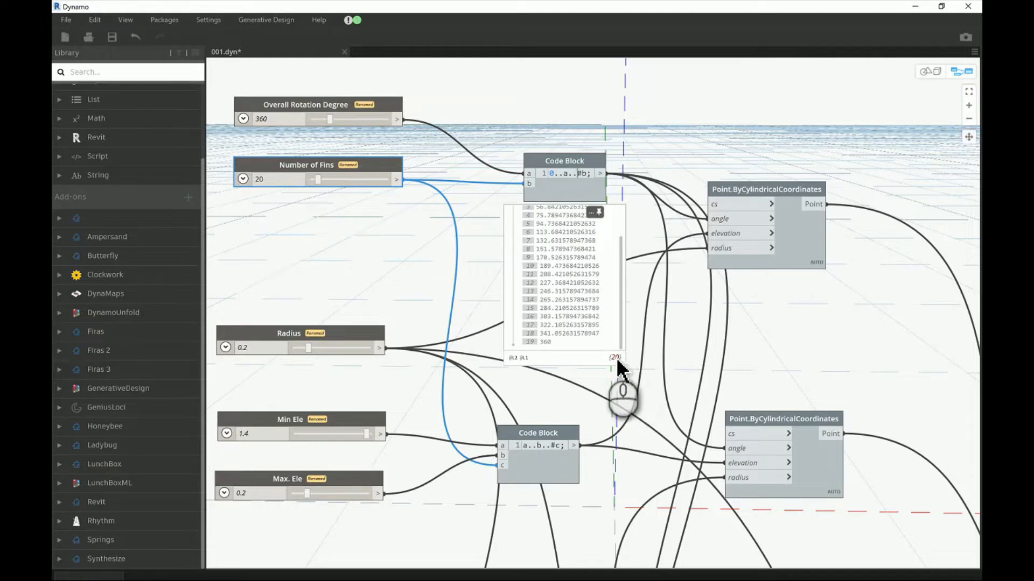
Move the 0..a..#b code block level with the Overall Rotation Degree slider and shift the upper Point.ByCylindricalCoordinates node slightly up
{"action": "left_click_drag", "start_coordinate": [575, 165], "coordinate": [577, 108]}
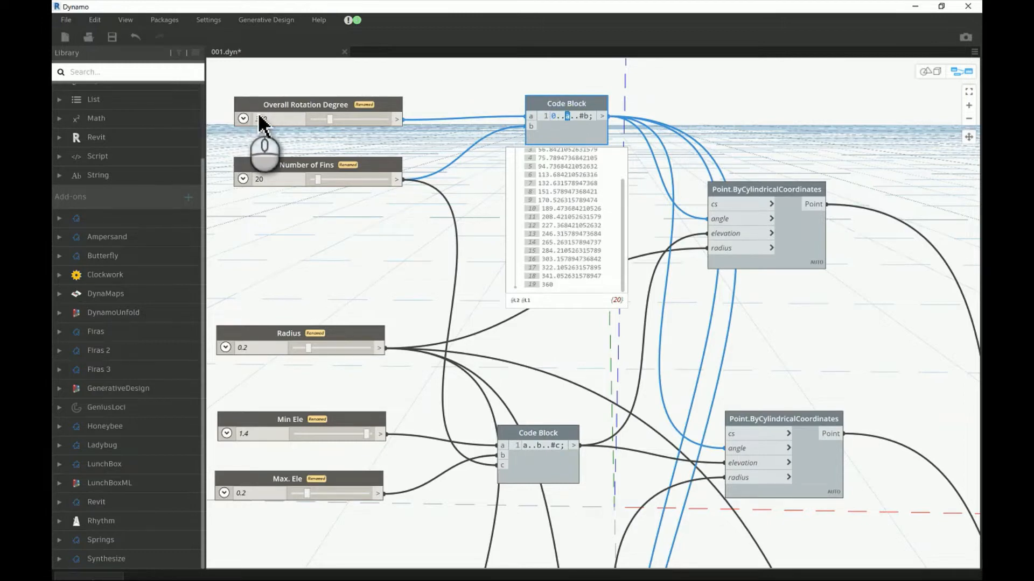
{"action": "double_click", "coordinate": [258, 179]}
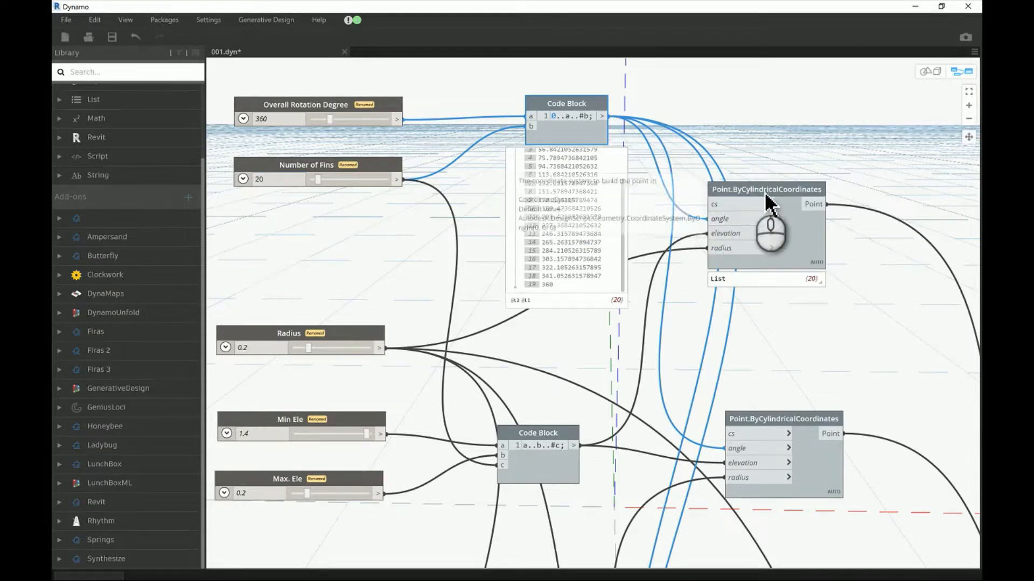
{"action": "left_click_drag", "start_coordinate": [774, 201], "coordinate": [790, 172]}
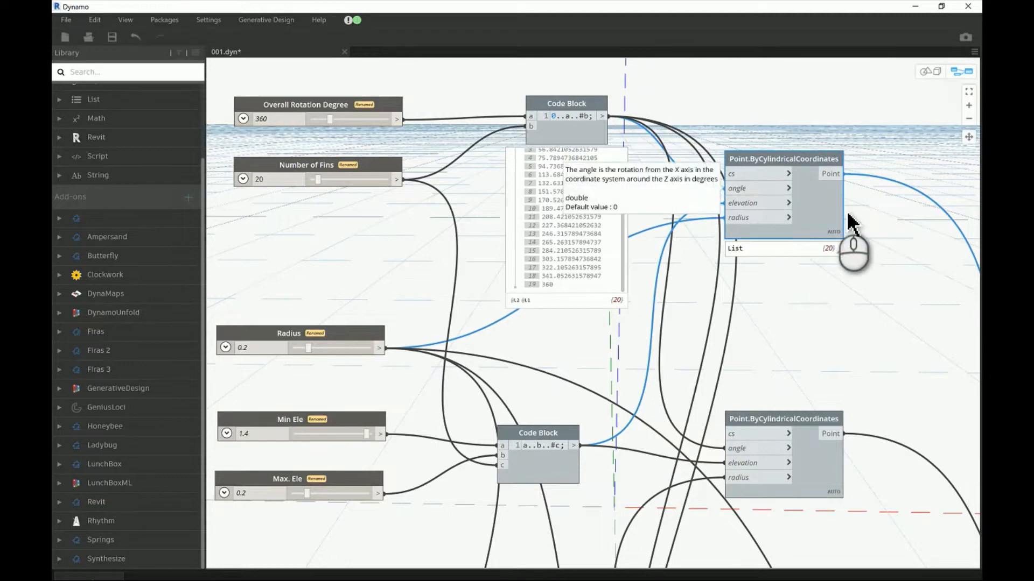
Turn on the geometry preview of the upper Point.ByCylindricalCoordinates node
{"action": "right_click", "coordinate": [832, 207]}
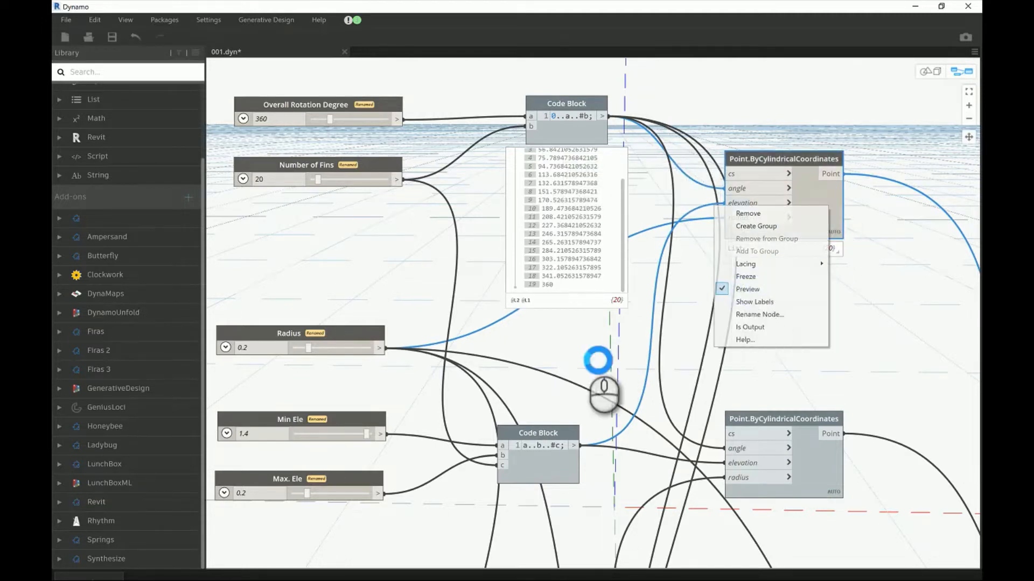
{"action": "left_click", "coordinate": [599, 366]}
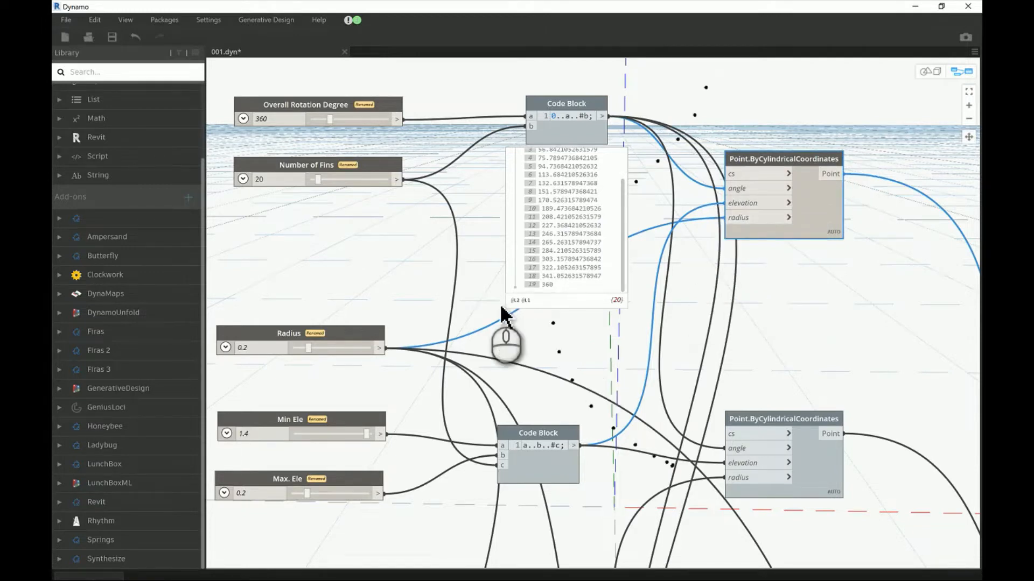
{"action": "scroll", "coordinate": [560, 344], "scroll_direction": "down", "scroll_amount": 2}
{"action": "scroll", "coordinate": [560, 347], "scroll_direction": "down", "scroll_amount": 1}
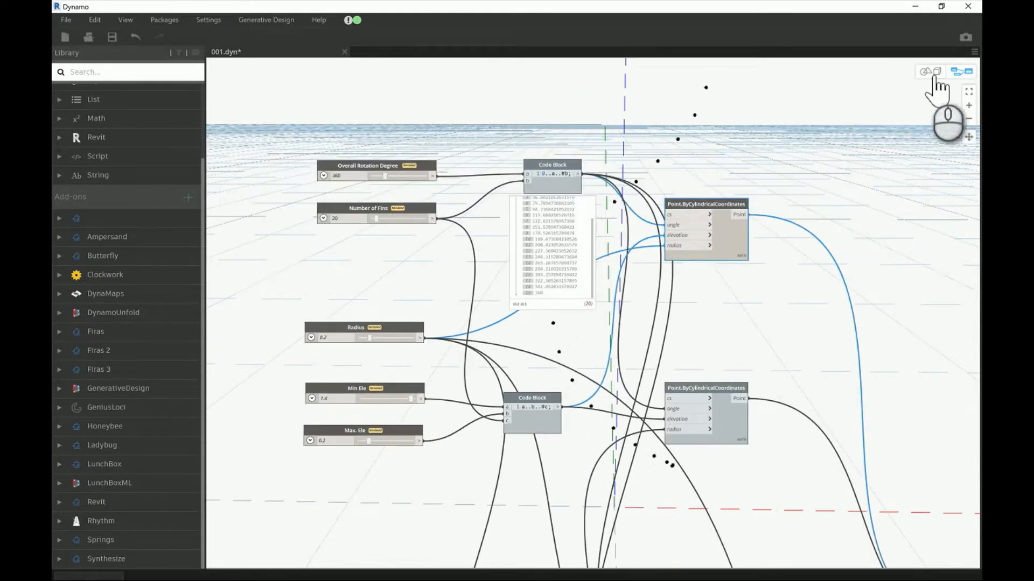
Examine the previewed cylindrical-coordinate points from several angles in the 3D geometry view, comparing them with the node graph
{"action": "key", "text": "ctrl+b"}
{"action": "scroll", "coordinate": [641, 278], "scroll_direction": "down", "scroll_amount": 1}
{"action": "right_click_drag", "start_coordinate": [626, 288], "coordinate": [655, 347]}
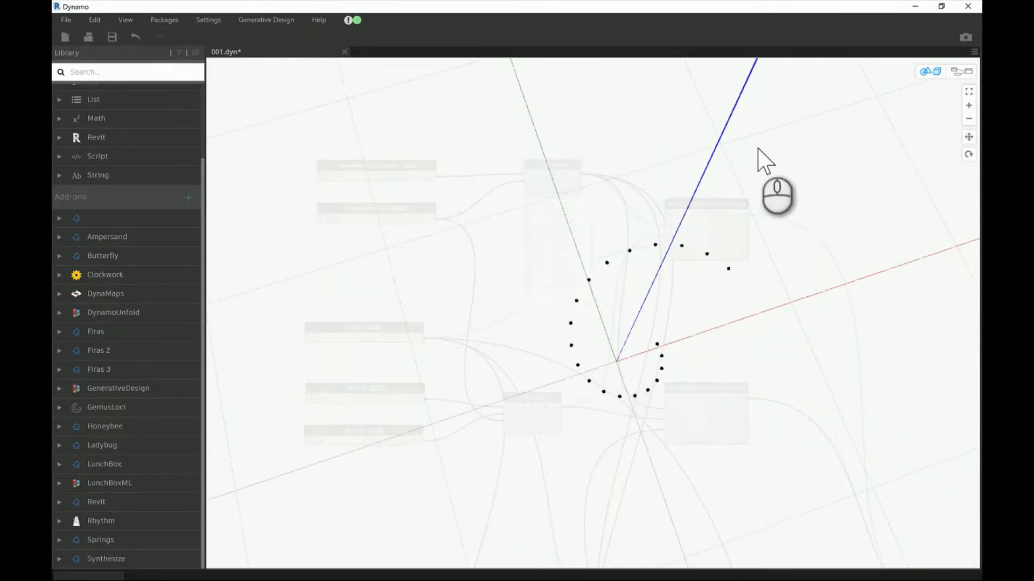
{"action": "right_click_drag", "start_coordinate": [632, 256], "coordinate": [611, 249]}
{"action": "left_click", "coordinate": [961, 71]}
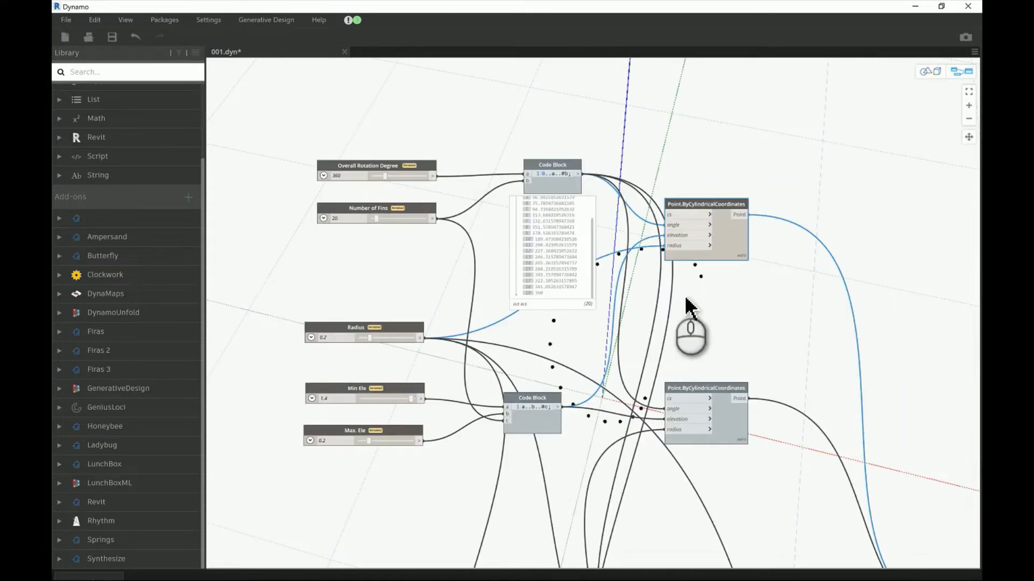
{"action": "left_click", "coordinate": [930, 72]}
{"action": "mouse_move", "coordinate": [593, 269]}
{"action": "right_mouse_down"}
{"action": "mouse_move", "coordinate": [584, 261]}
{"action": "mouse_move", "coordinate": [571, 276]}
{"action": "mouse_move", "coordinate": [577, 265]}
{"action": "right_mouse_up"}
{"action": "left_click", "coordinate": [962, 71]}
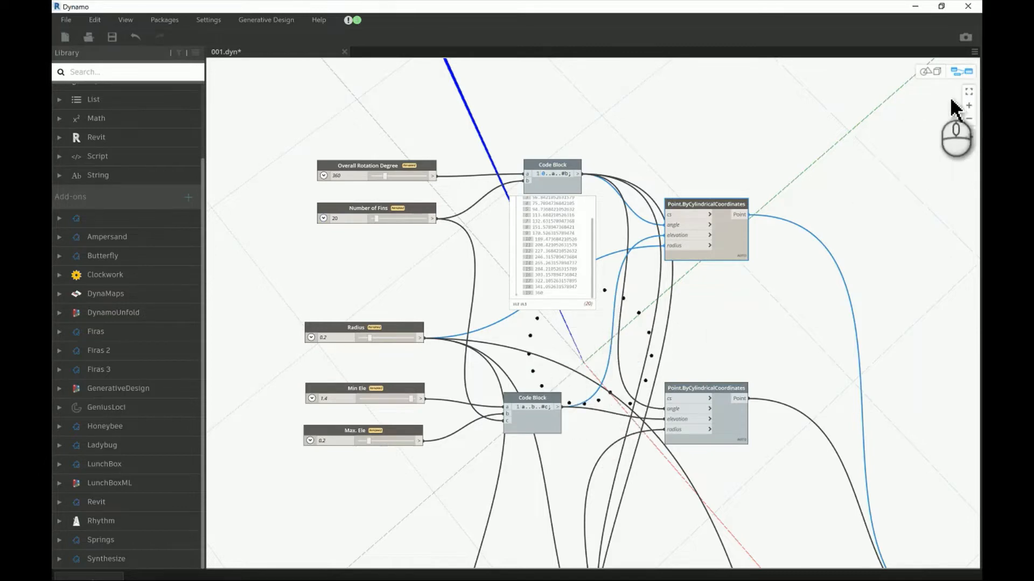
{"action": "left_click", "coordinate": [930, 71]}
{"action": "left_click_drag", "start_coordinate": [592, 335], "coordinate": [665, 299]}
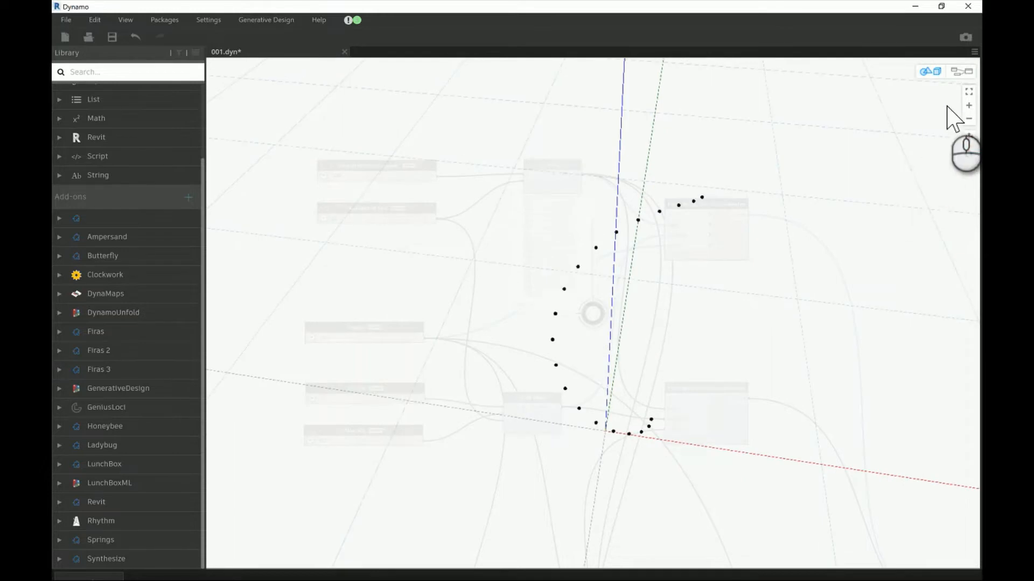
Return to the node graph, move the Radius slider up closer beneath Number of Fins, and shift the upper Point.ByCylindricalCoordinates node slightly right
{"action": "left_click", "coordinate": [961, 73]}
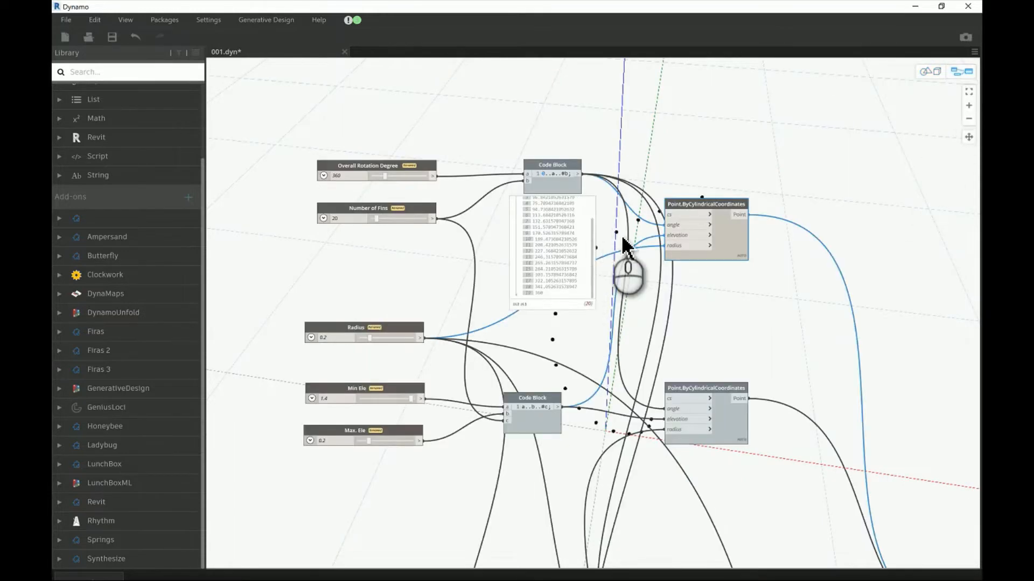
{"action": "scroll", "coordinate": [623, 268], "scroll_direction": "up", "scroll_amount": 2}
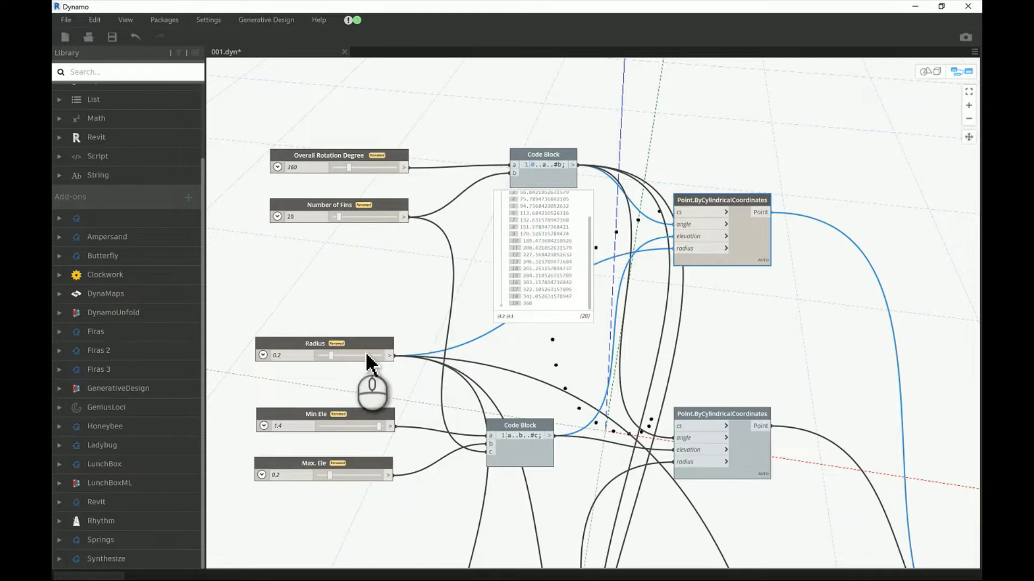
{"action": "left_click_drag", "start_coordinate": [367, 355], "coordinate": [369, 320]}
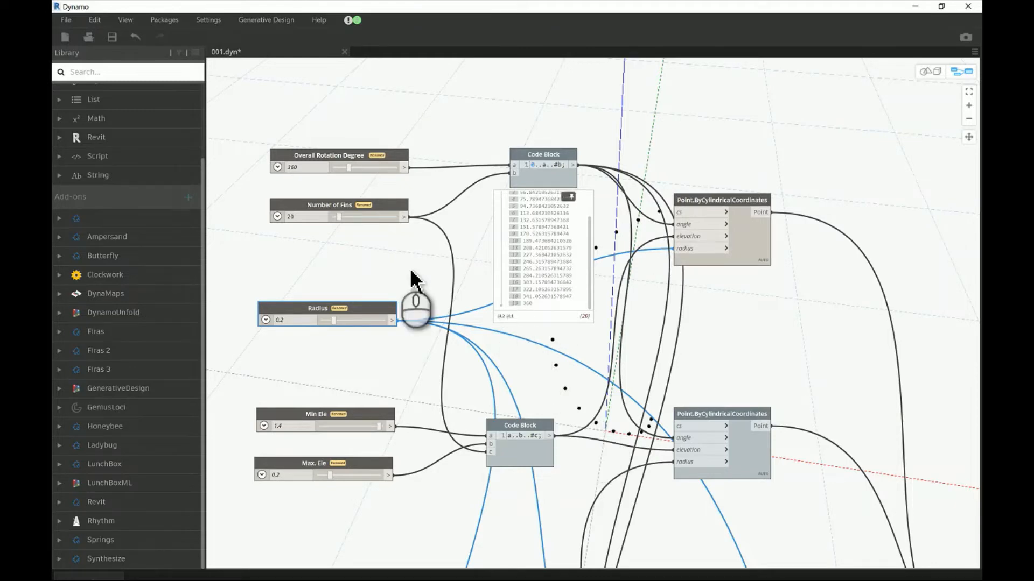
{"action": "left_click", "coordinate": [311, 306]}
{"action": "left_click_drag", "start_coordinate": [334, 294], "coordinate": [334, 295]}
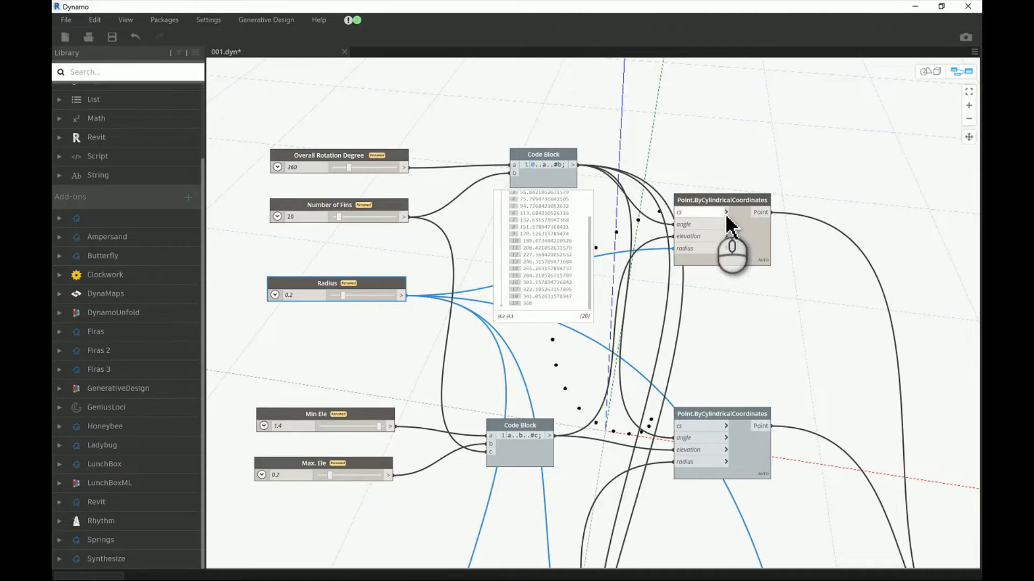
{"action": "left_click", "coordinate": [740, 202]}
{"action": "left_click_drag", "start_coordinate": [757, 210], "coordinate": [761, 212]}
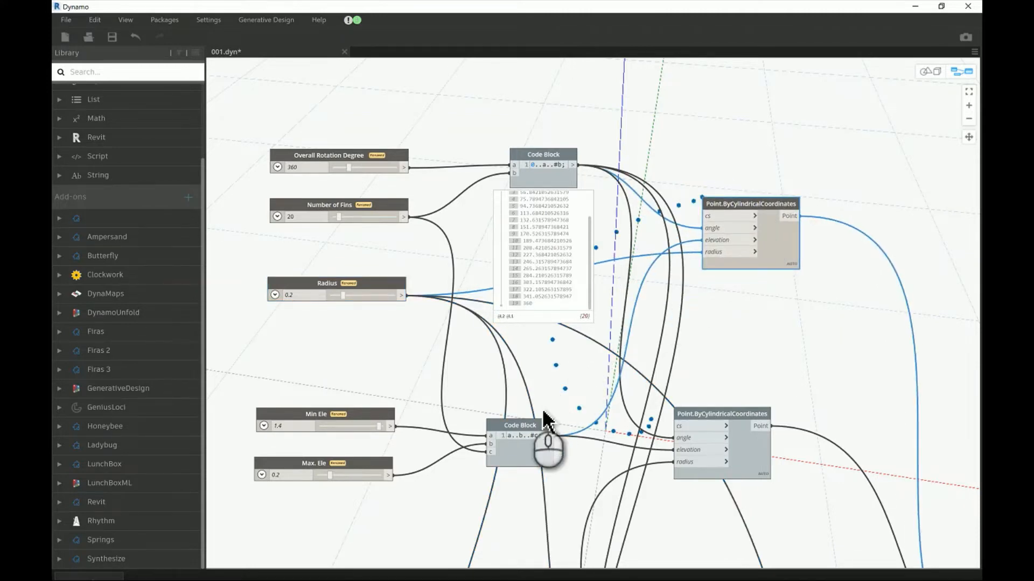
Move the a..b..#c code block up with its list preview pinned, and raise the Min Ele and Max. Ele sliders beside it
{"action": "left_click_drag", "start_coordinate": [538, 443], "coordinate": [556, 418]}
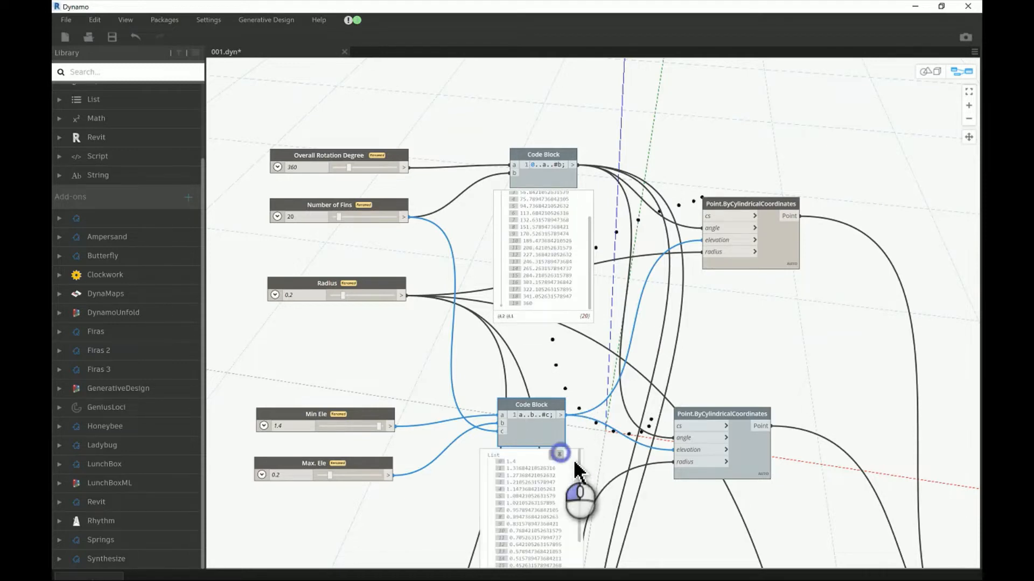
{"action": "mouse_move", "coordinate": [552, 415]}
{"action": "left_mouse_down"}
{"action": "mouse_move", "coordinate": [554, 387]}
{"action": "mouse_move", "coordinate": [563, 398]}
{"action": "left_mouse_up"}
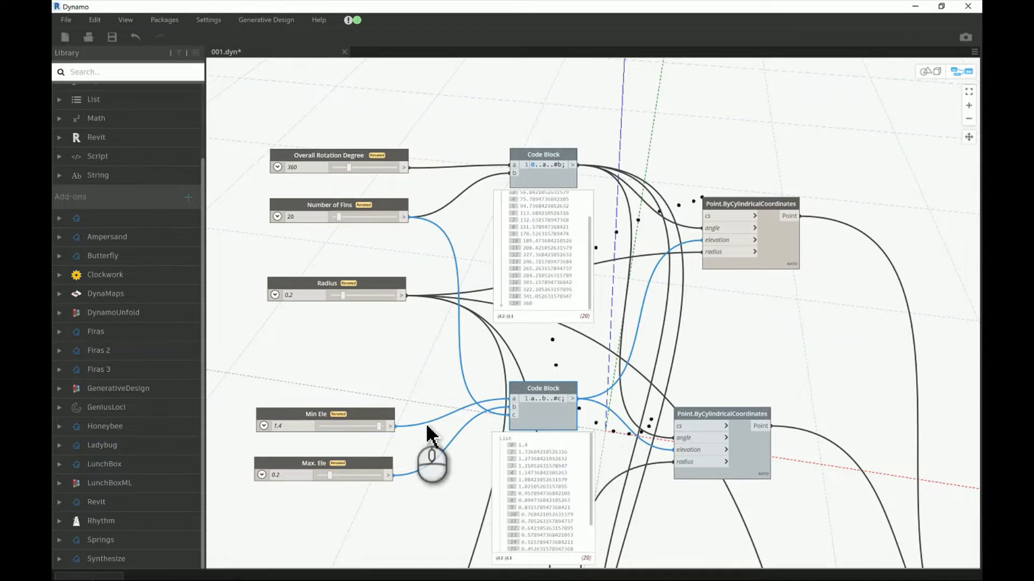
{"action": "left_click_drag", "start_coordinate": [307, 426], "coordinate": [317, 388]}
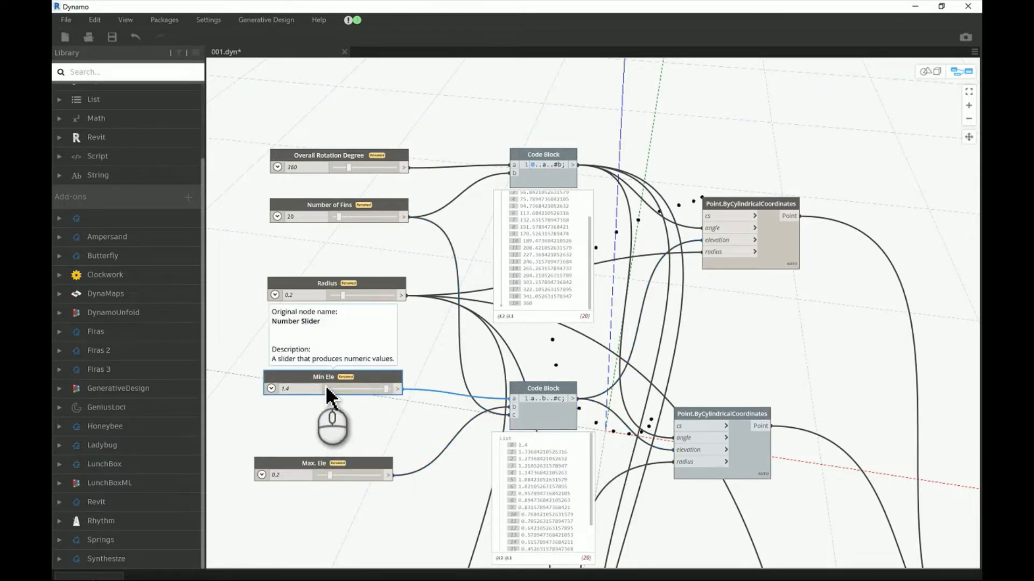
{"action": "left_click_drag", "start_coordinate": [331, 467], "coordinate": [342, 436]}
Review the a..b..#c code block's elevation list and unpin the list previews of both code blocks
{"action": "scroll", "coordinate": [461, 334], "scroll_direction": "up", "scroll_amount": 2}
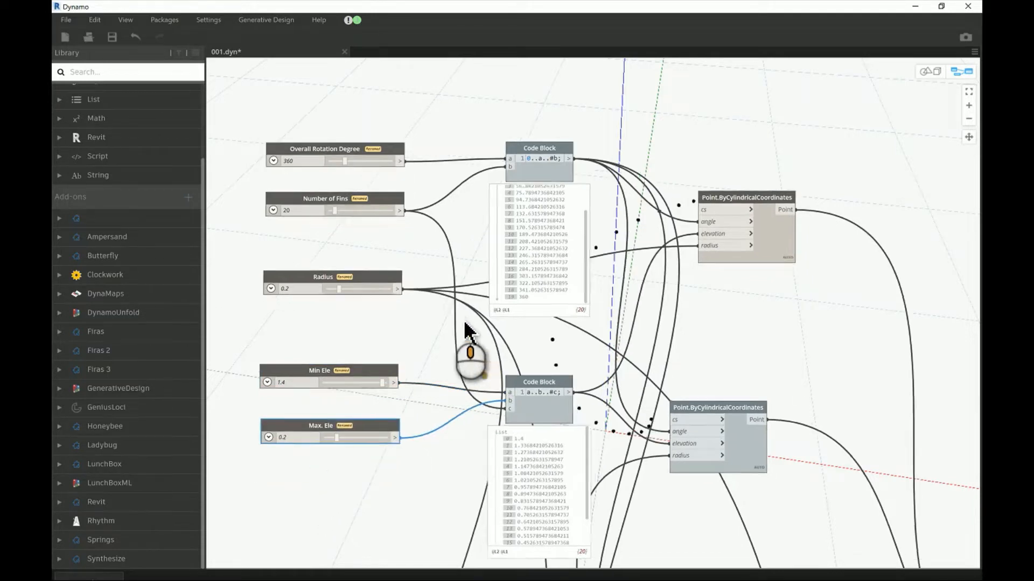
{"action": "scroll", "coordinate": [406, 404], "scroll_direction": "up", "scroll_amount": 1}
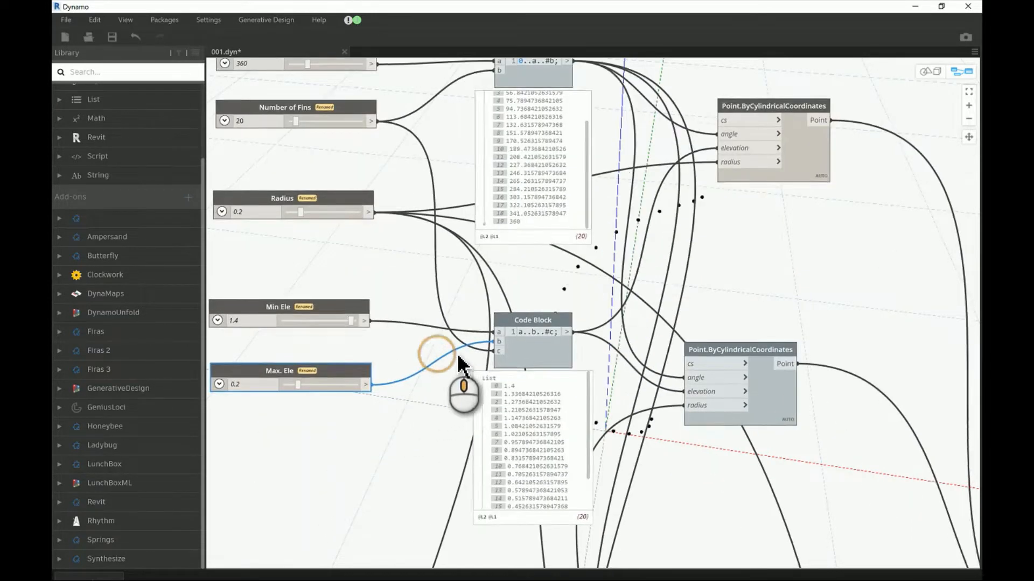
{"action": "middle_click_drag", "start_coordinate": [454, 357], "coordinate": [459, 351]}
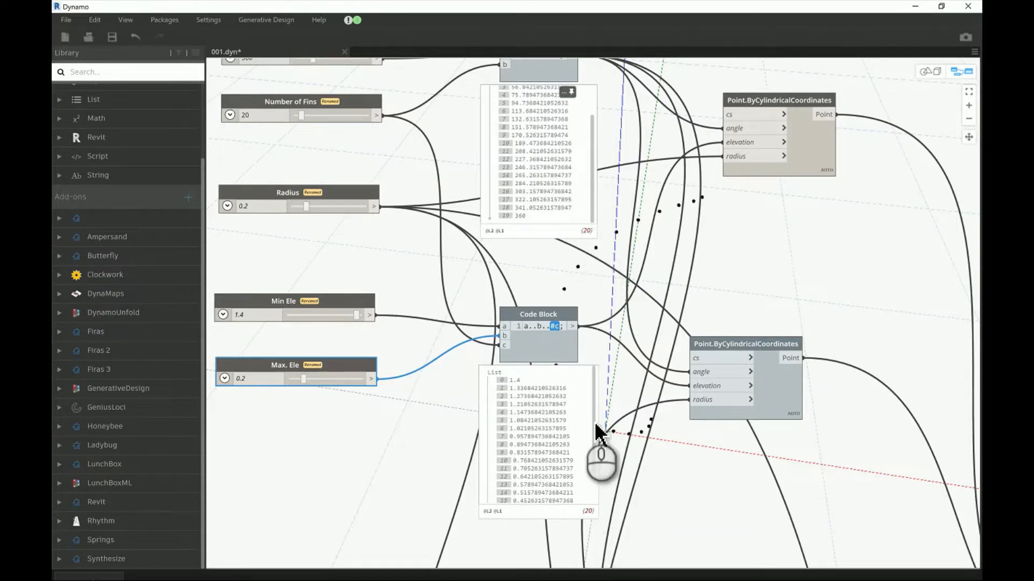
{"action": "left_click", "coordinate": [651, 120]}
{"action": "middle_click_drag", "start_coordinate": [643, 183], "coordinate": [638, 184]}
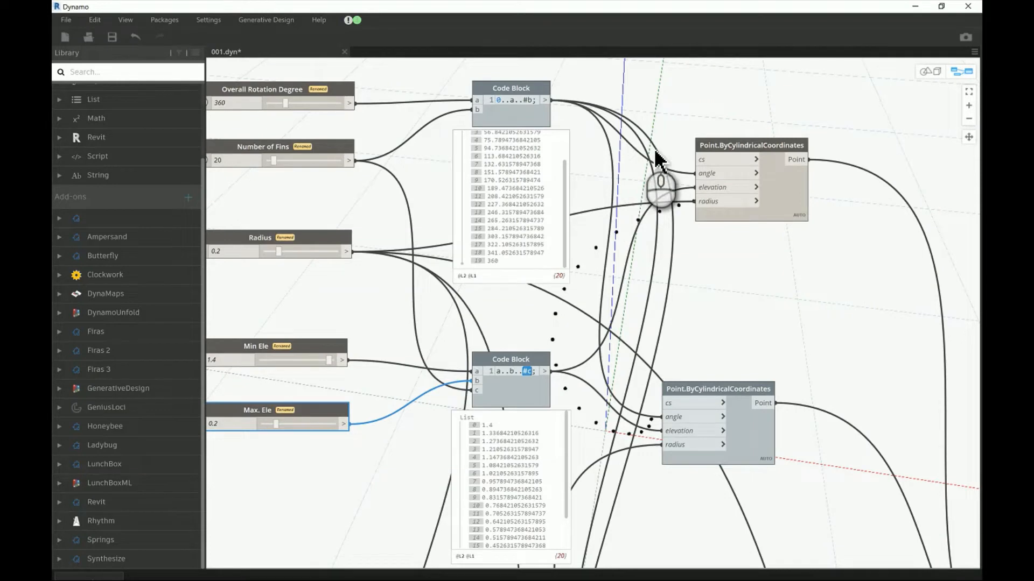
{"action": "left_click", "coordinate": [544, 137]}
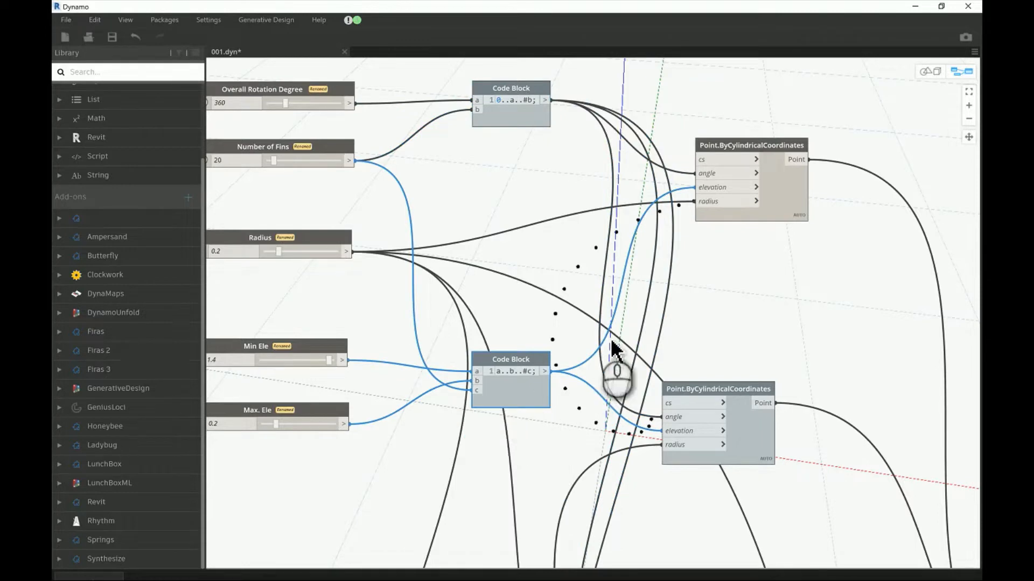
Consult the Parametric Lighting Fixture reference image 1.jpg in Photos and return to the Dynamo graph
{"action": "middle_click_drag", "start_coordinate": [716, 249], "coordinate": [725, 204]}
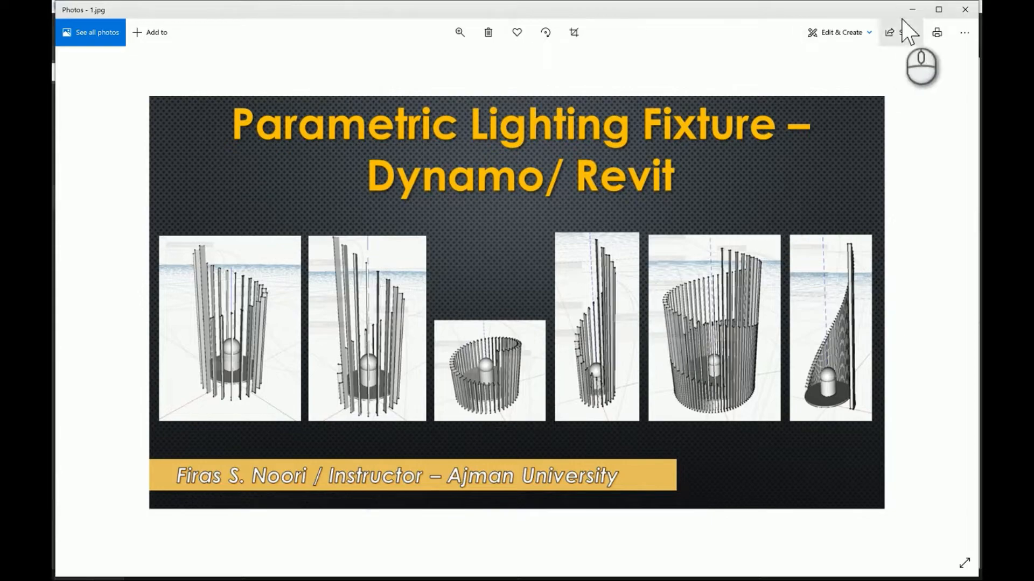
{"action": "left_click", "coordinate": [911, 11]}
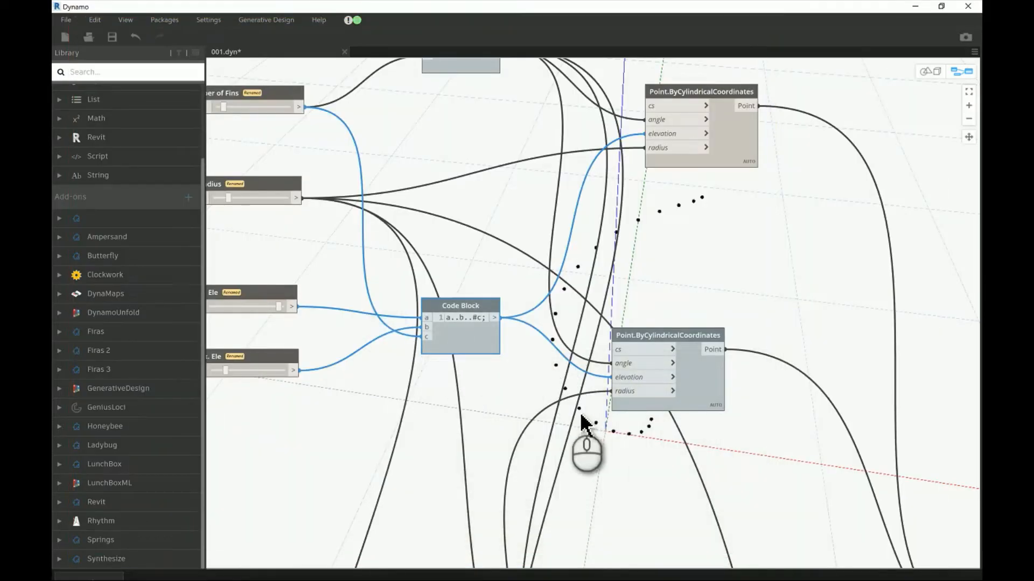
Align the lower Point.ByCylindricalCoordinates node beneath the upper one and turn on its geometry preview
{"action": "left_click", "coordinate": [675, 332]}
{"action": "left_click_drag", "start_coordinate": [709, 343], "coordinate": [744, 331]}
{"action": "right_click", "coordinate": [729, 370]}
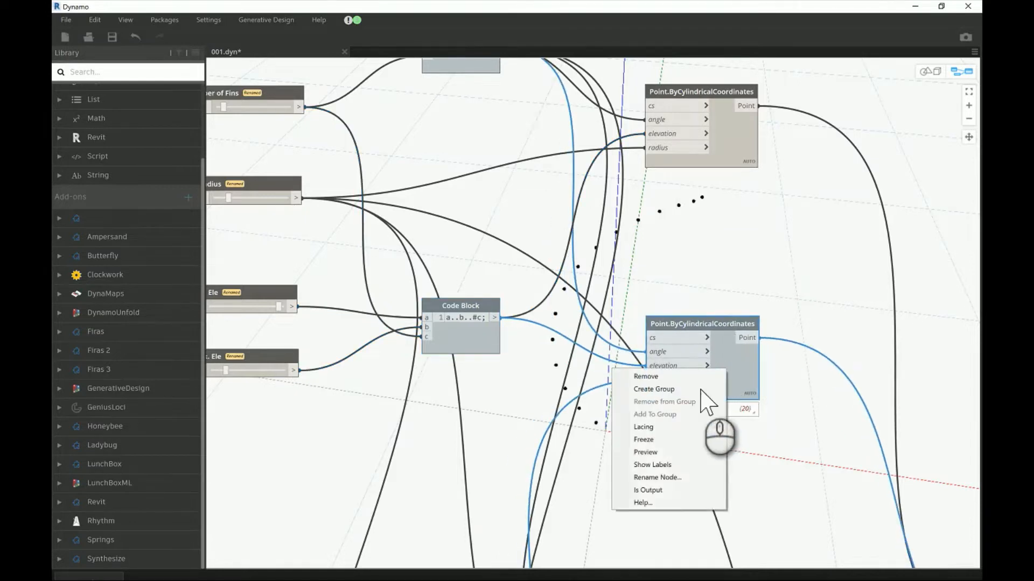
{"action": "left_click", "coordinate": [668, 463]}
Examine the two rings of cylindrical-coordinate points from above and from the side in the 3D geometry view
{"action": "left_click", "coordinate": [930, 72]}
{"action": "right_click_drag", "start_coordinate": [628, 275], "coordinate": [612, 306]}
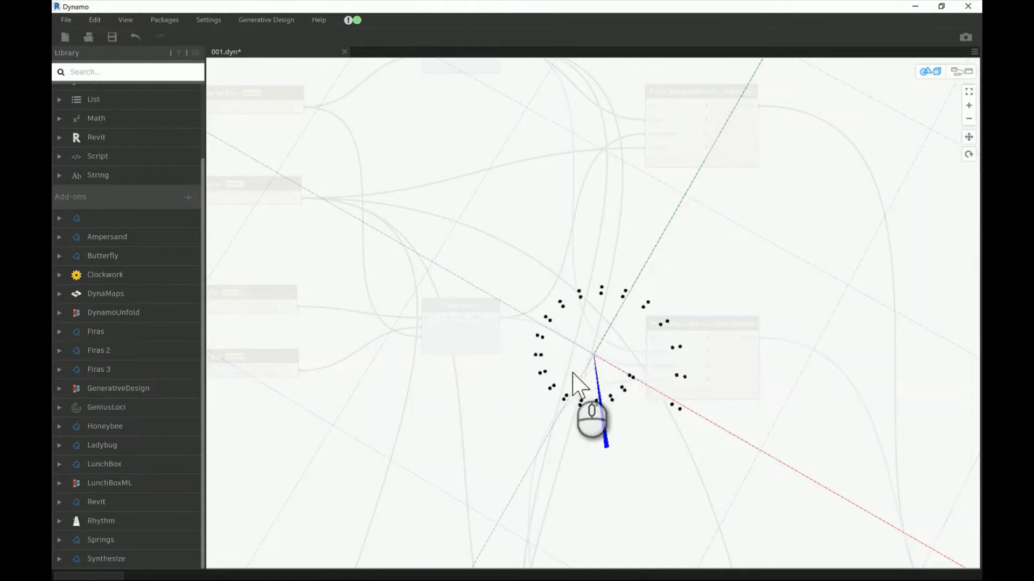
{"action": "right_click_drag", "start_coordinate": [614, 358], "coordinate": [631, 329]}
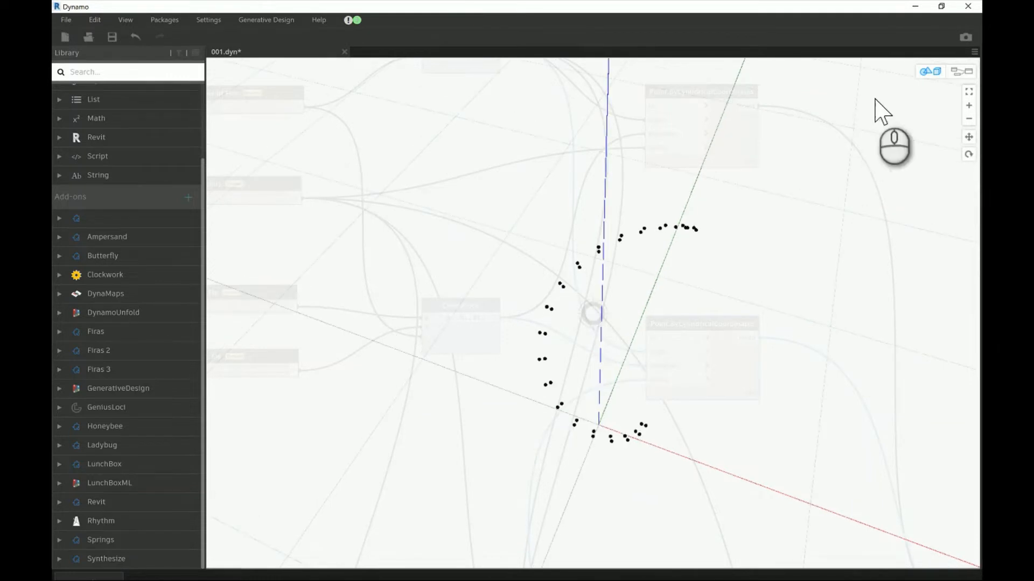
{"action": "left_click", "coordinate": [961, 72]}
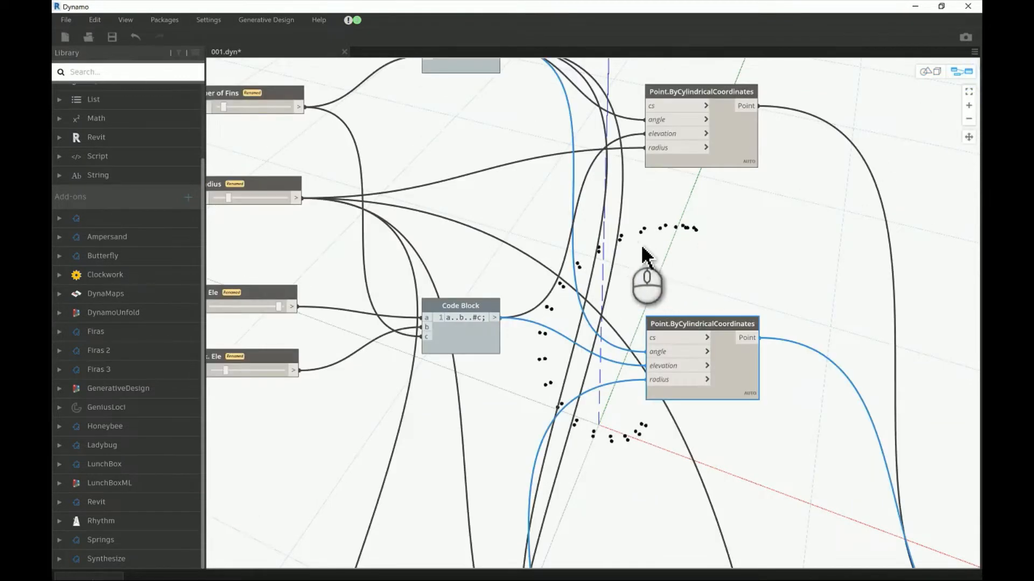
Move the lower Point.ByCylindricalCoordinates node up closer to the upper one and nudge the upper node to line them up
{"action": "left_click_drag", "start_coordinate": [697, 330], "coordinate": [710, 304]}
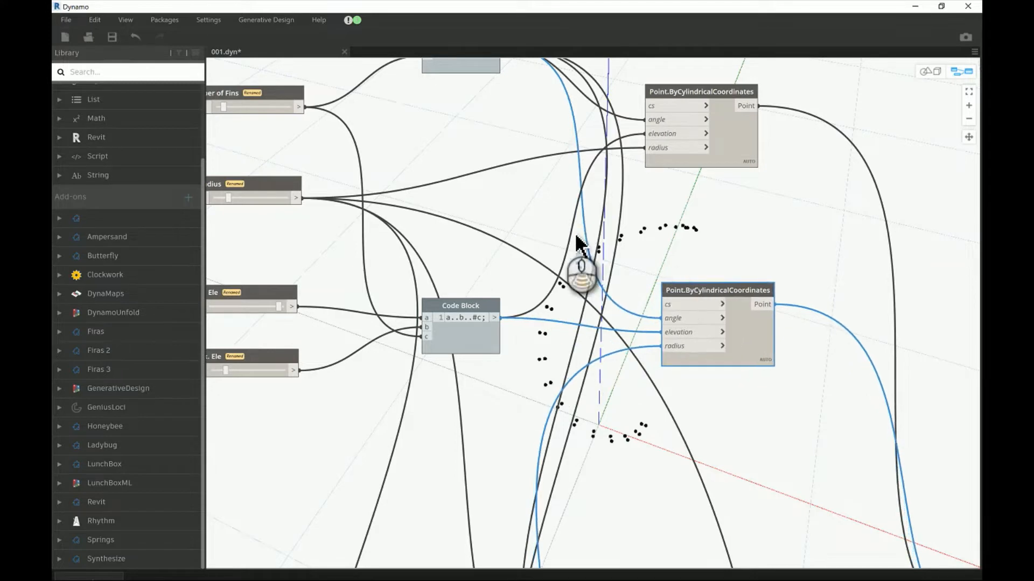
{"action": "scroll", "coordinate": [577, 248], "scroll_direction": "down", "scroll_amount": 2}
{"action": "left_click_drag", "start_coordinate": [691, 126], "coordinate": [706, 107]}
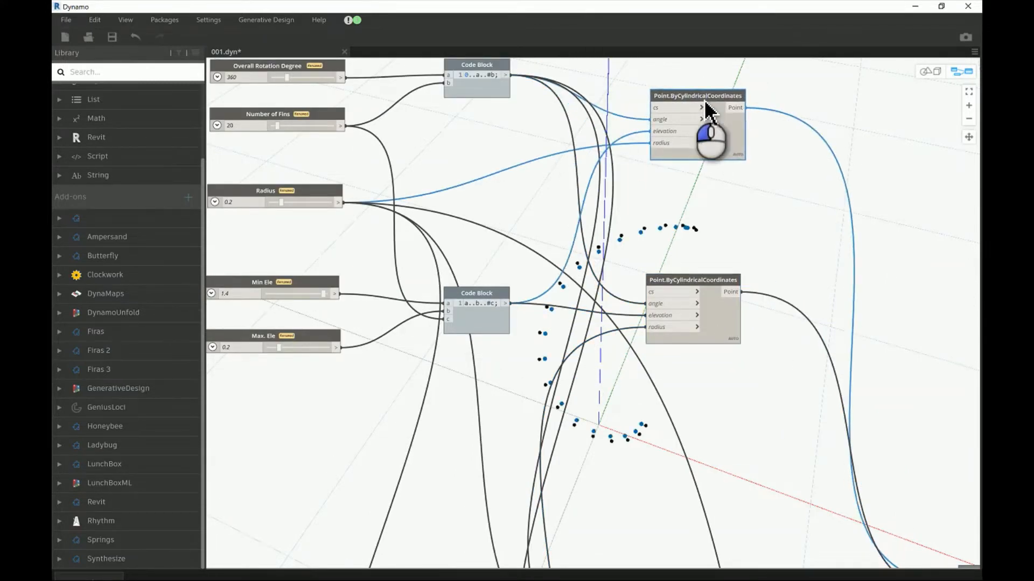
{"action": "middle_click_drag", "start_coordinate": [544, 186], "coordinate": [536, 222]}
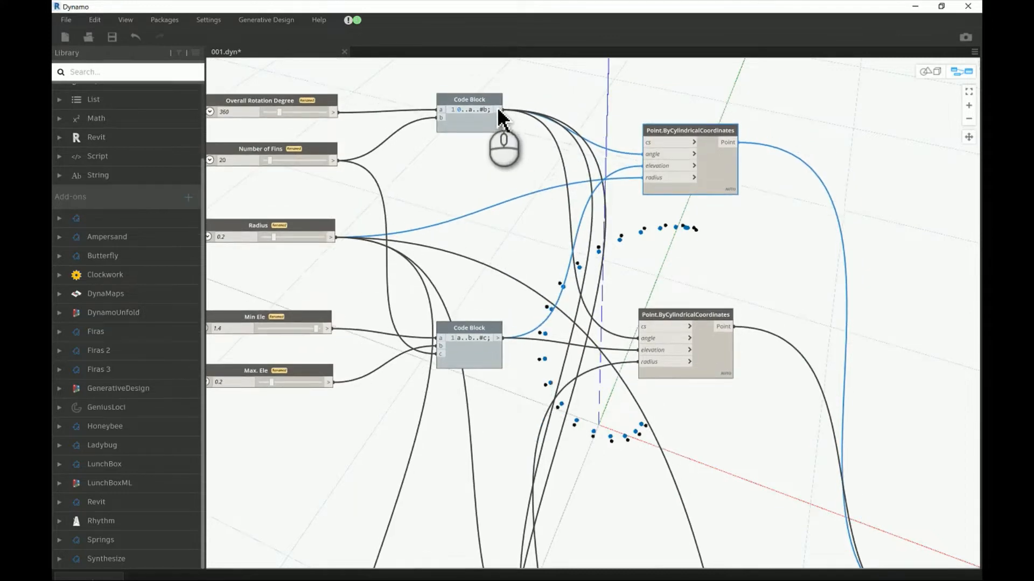
Trace how the 0..a..#b and a..b..#c code blocks feed the angle and elevation inputs of both Point.ByCylindricalCoordinates nodes
{"action": "left_click", "coordinate": [498, 111]}
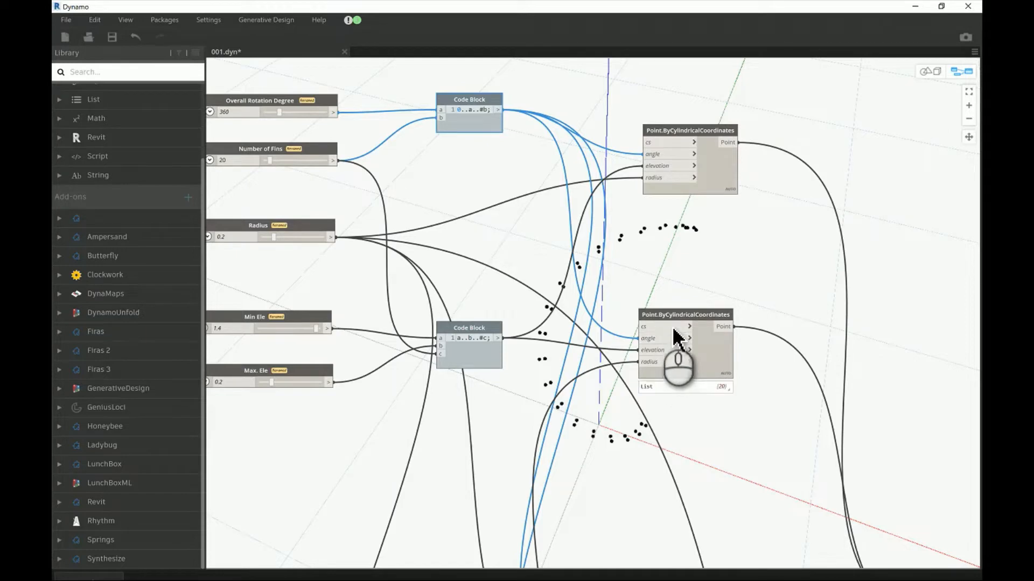
{"action": "mouse_move", "coordinate": [682, 332]}
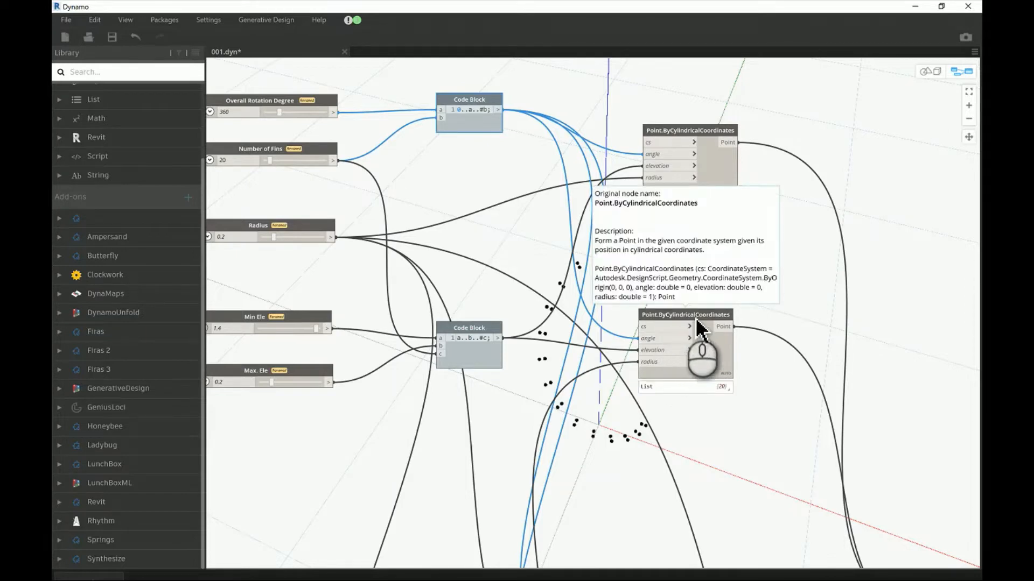
{"action": "left_click", "coordinate": [695, 326]}
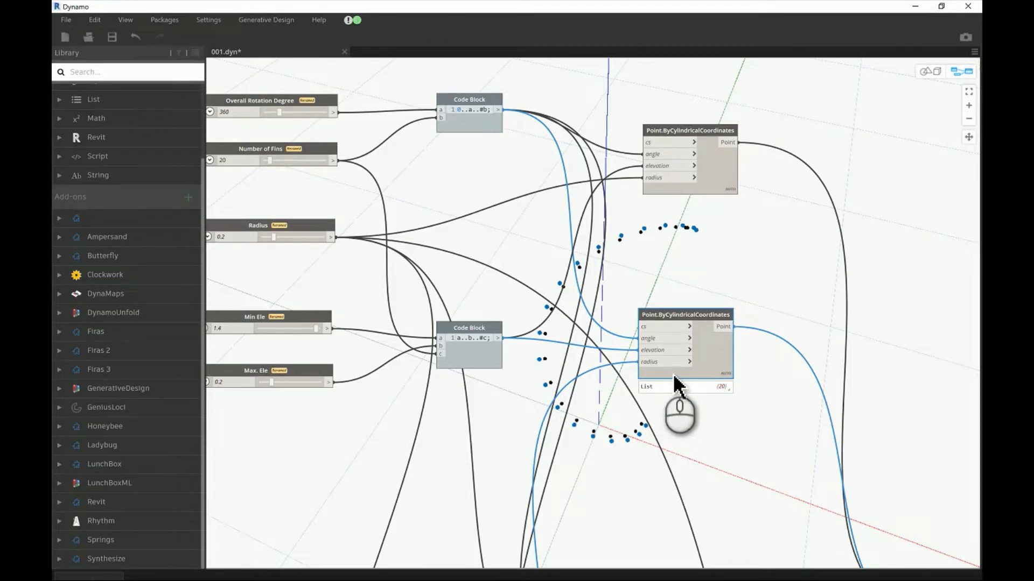
{"action": "left_click", "coordinate": [498, 342]}
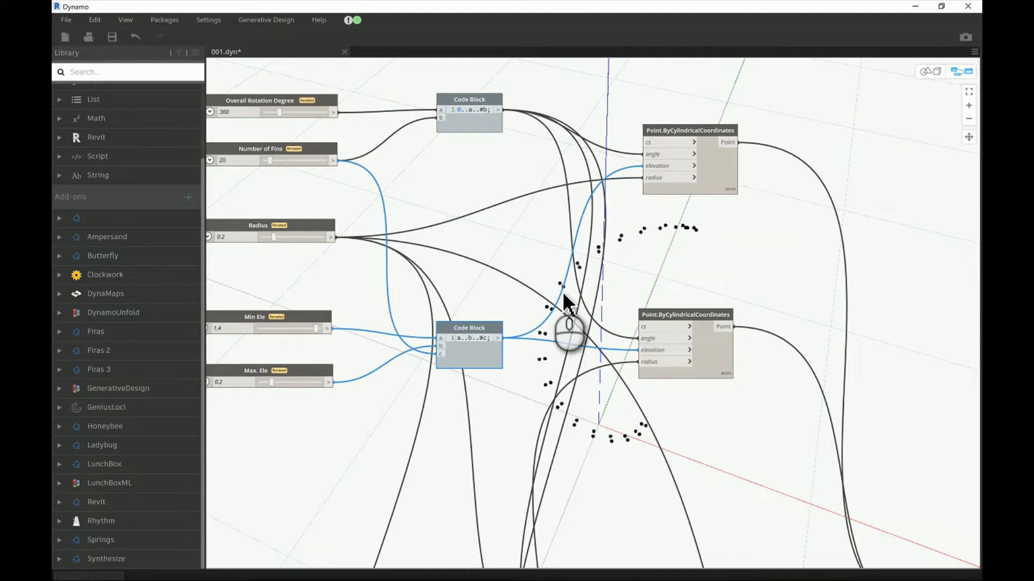
{"action": "left_click", "coordinate": [499, 115]}
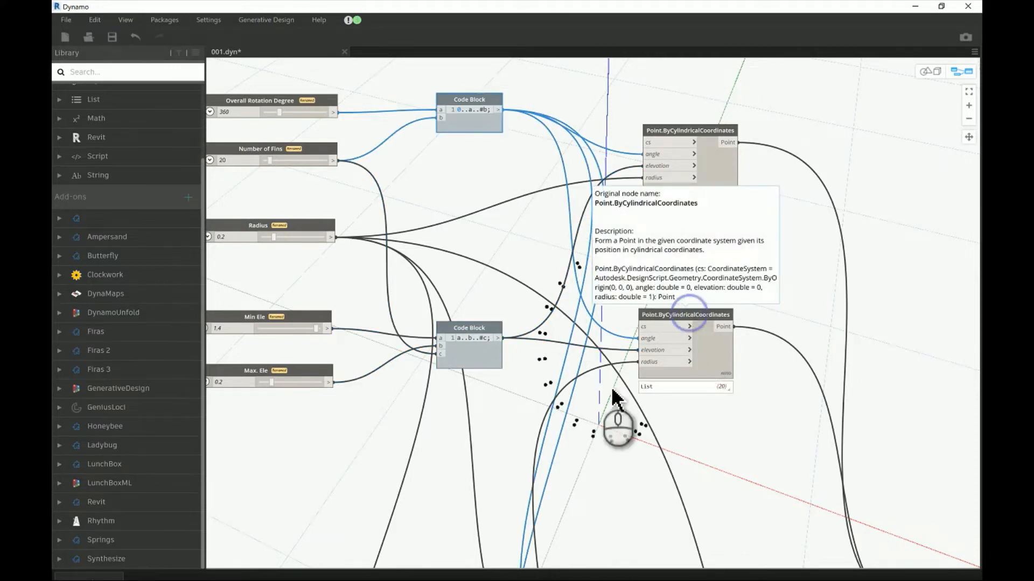
{"action": "left_click", "coordinate": [684, 339]}
Trace the Radius slider's connections down to the a+b code block and check how Fin Depth feeds the outer points' radius
{"action": "middle_click_drag", "start_coordinate": [543, 474], "coordinate": [593, 296]}
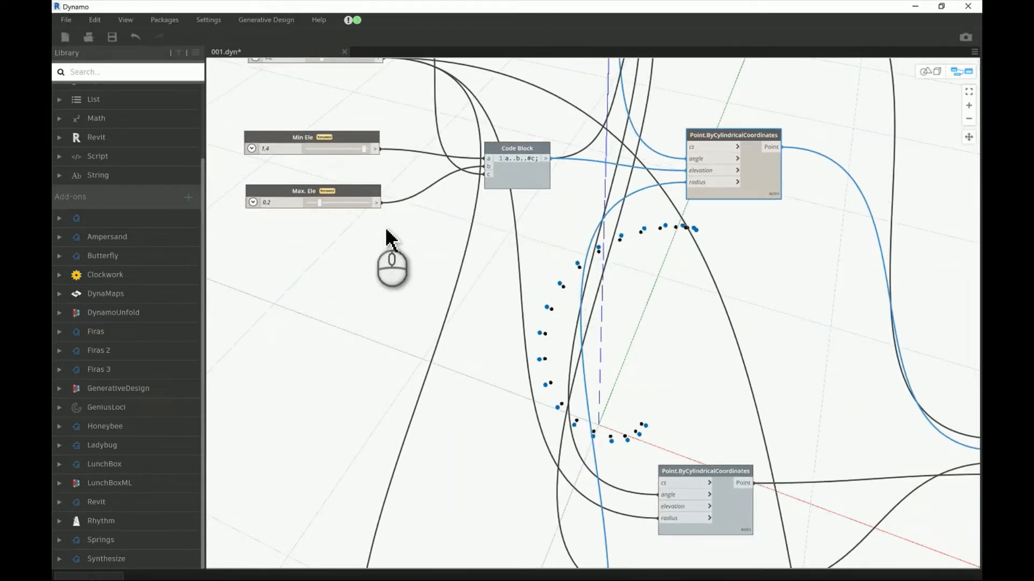
{"action": "scroll", "coordinate": [395, 243], "scroll_direction": "down", "scroll_amount": 2}
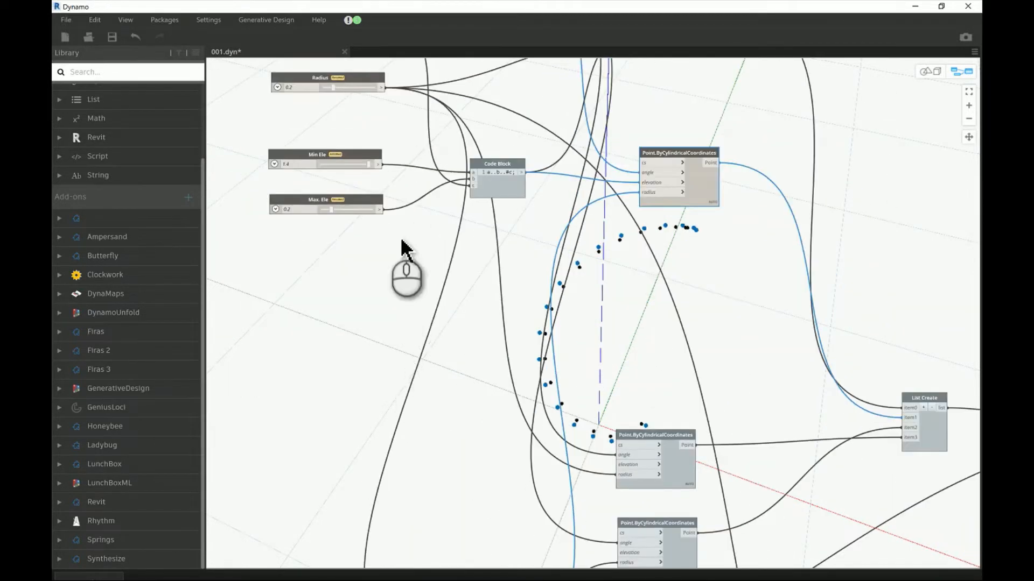
{"action": "left_click", "coordinate": [346, 86]}
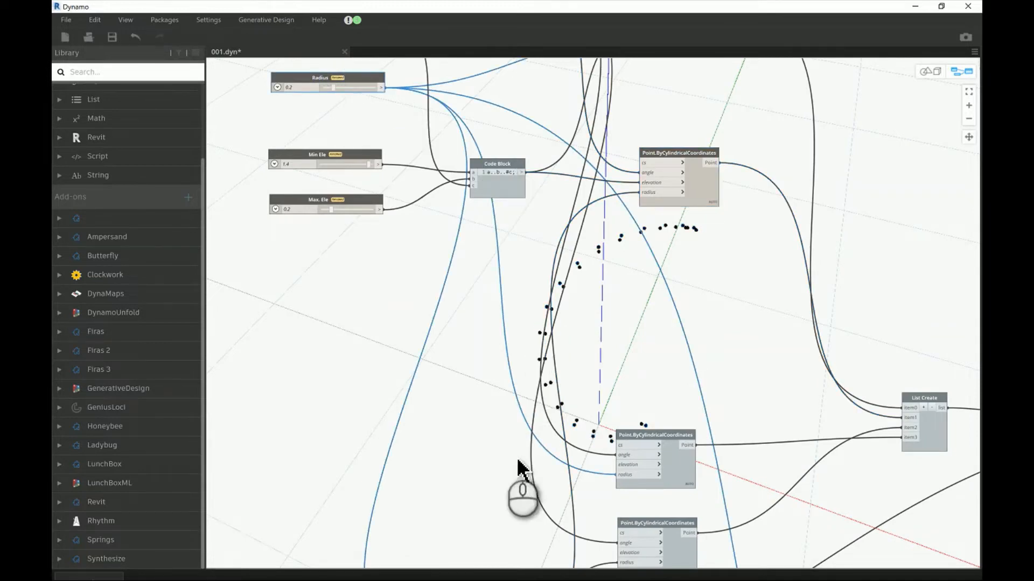
{"action": "middle_click_drag", "start_coordinate": [516, 385], "coordinate": [516, 317]}
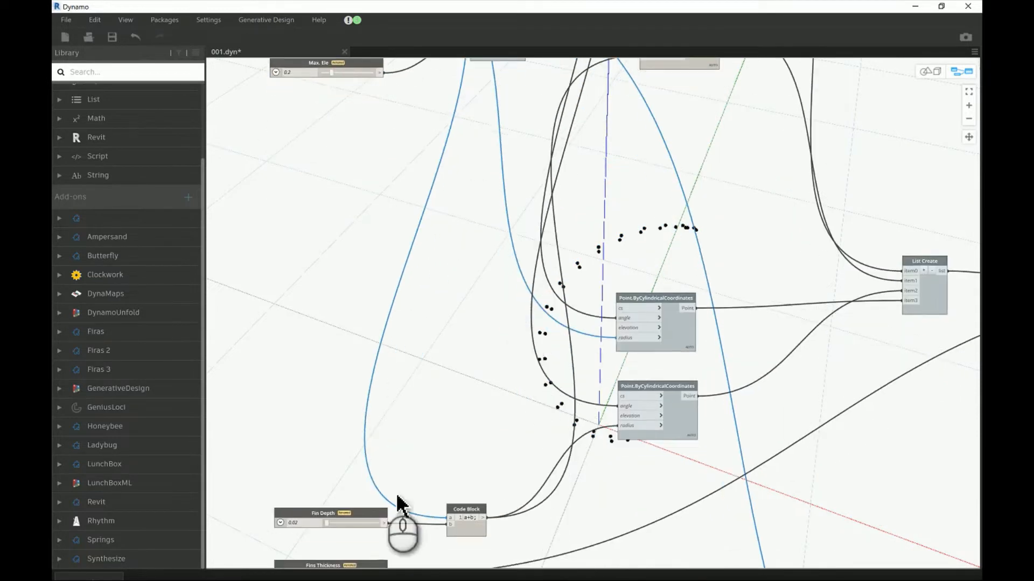
{"action": "scroll", "coordinate": [310, 533], "scroll_direction": "up", "scroll_amount": 2}
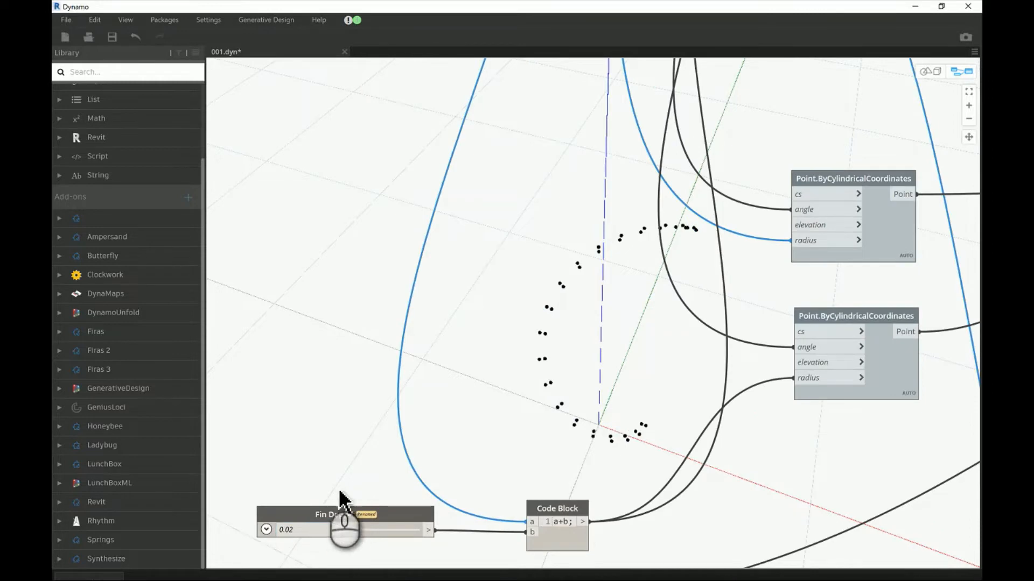
{"action": "middle_click_drag", "start_coordinate": [353, 399], "coordinate": [367, 306]}
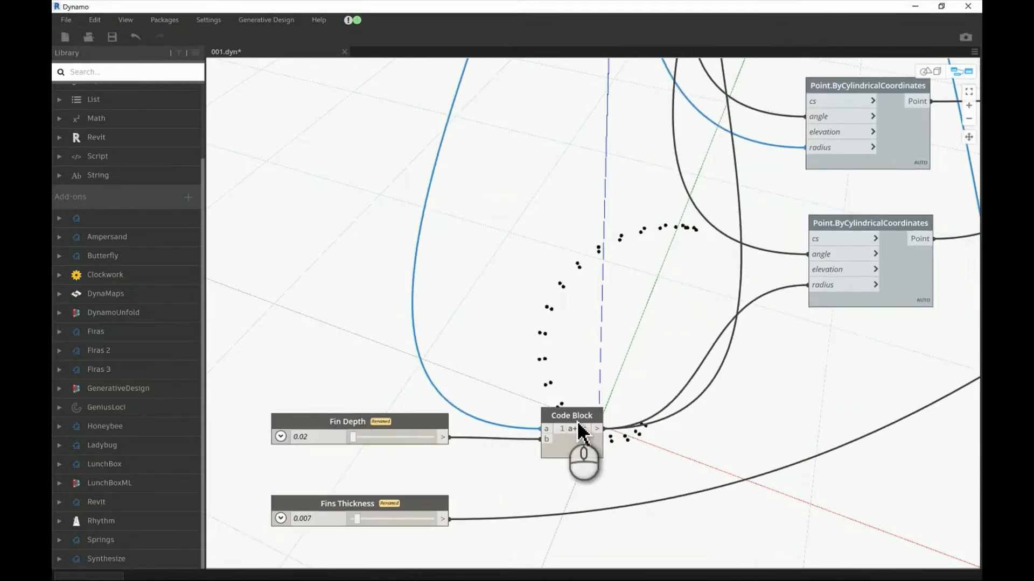
{"action": "left_click", "coordinate": [594, 434]}
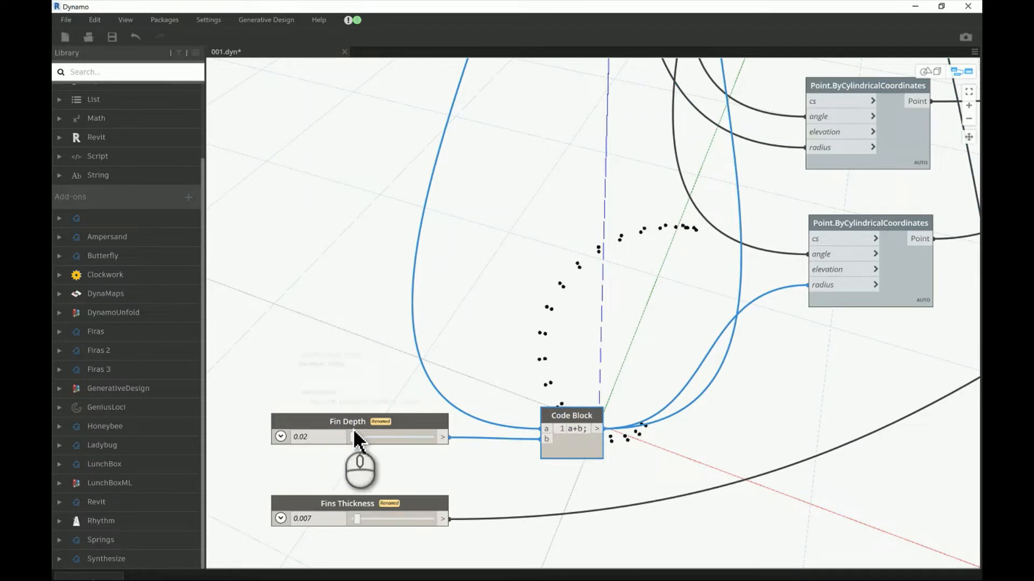
{"action": "scroll", "coordinate": [431, 357], "scroll_direction": "down", "scroll_amount": 5}
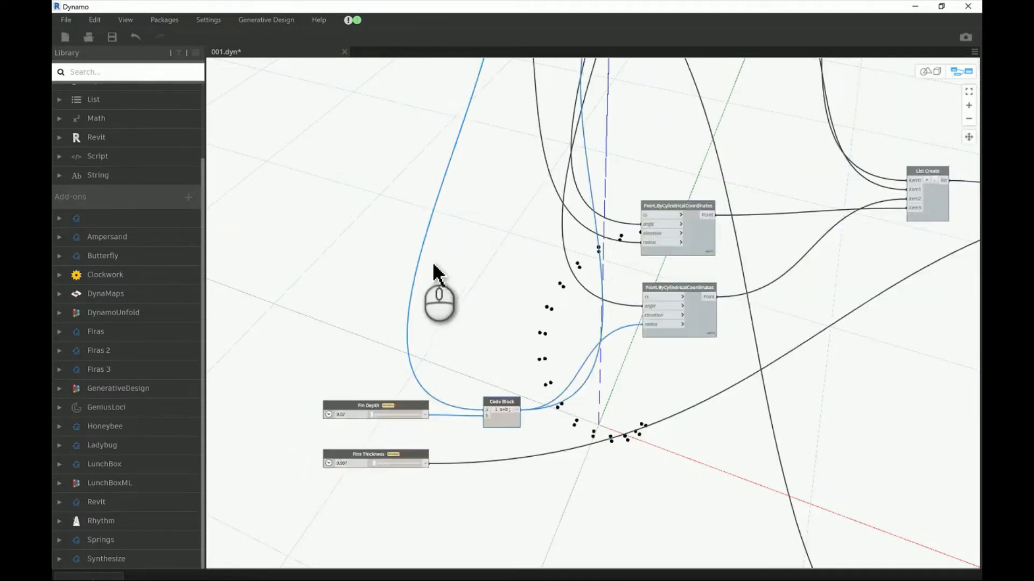
Set the Fin Depth slider to 0.05 to offset the outer points further from the inner ones
{"action": "scroll", "coordinate": [370, 108], "scroll_direction": "up", "scroll_amount": 5}
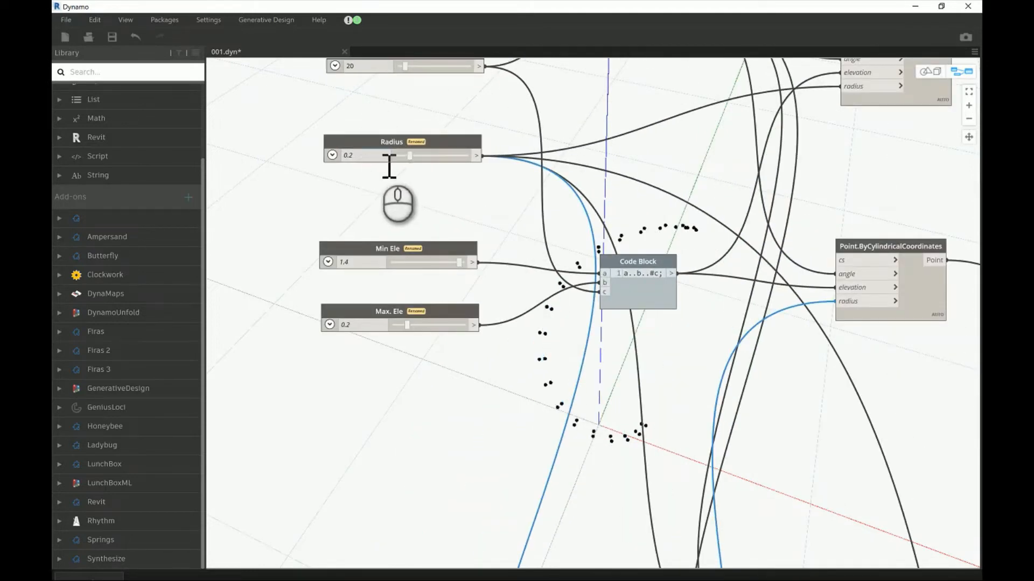
{"action": "scroll", "coordinate": [398, 165], "scroll_direction": "down", "scroll_amount": 6}
{"action": "middle_click_drag", "start_coordinate": [517, 378], "coordinate": [485, 298]}
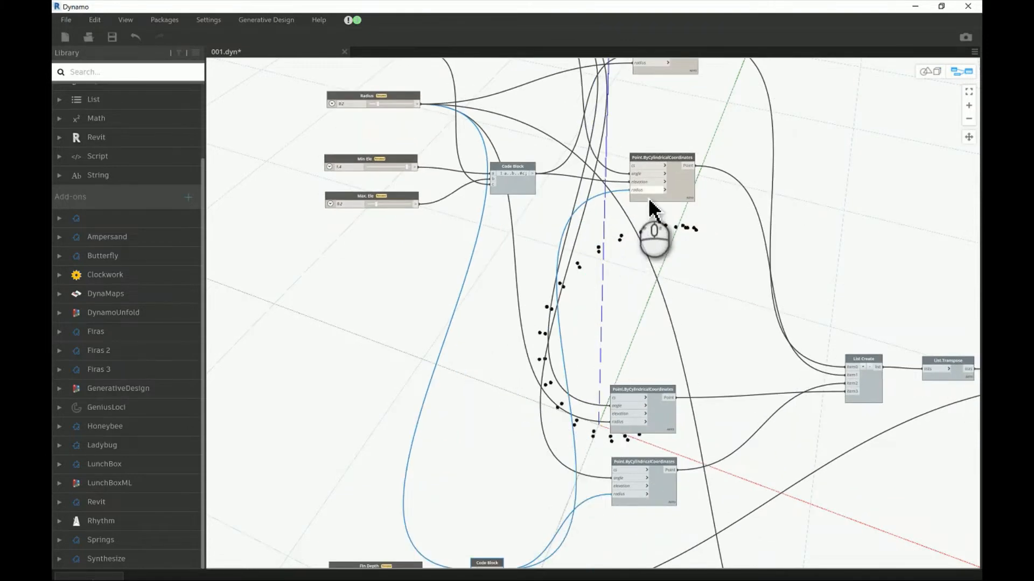
{"action": "middle_click_drag", "start_coordinate": [548, 392], "coordinate": [574, 255]}
{"action": "scroll", "coordinate": [409, 429], "scroll_direction": "up", "scroll_amount": 1}
{"action": "scroll", "coordinate": [415, 439], "scroll_direction": "up", "scroll_amount": 3}
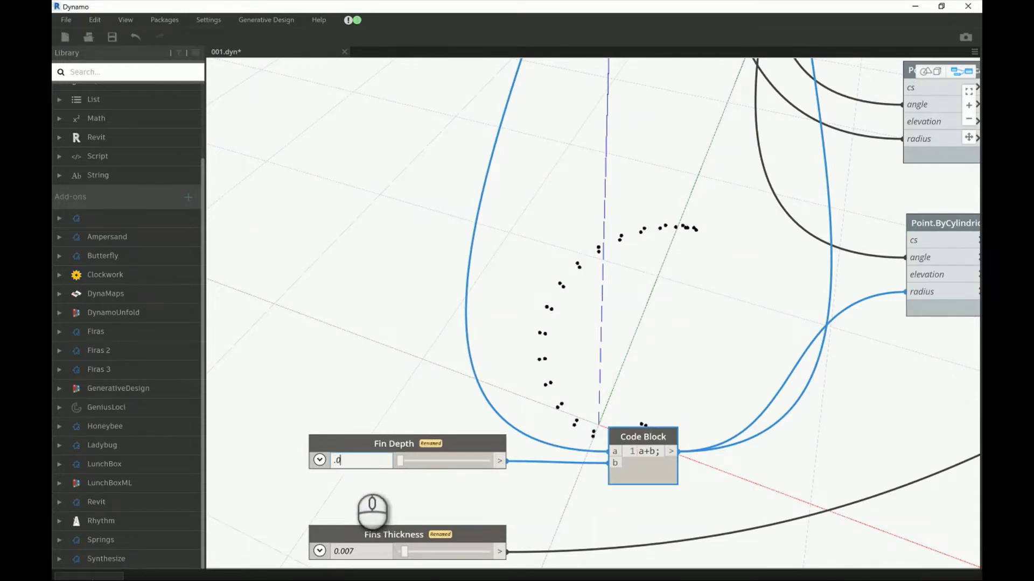
{"action": "key", "text": "Return"}
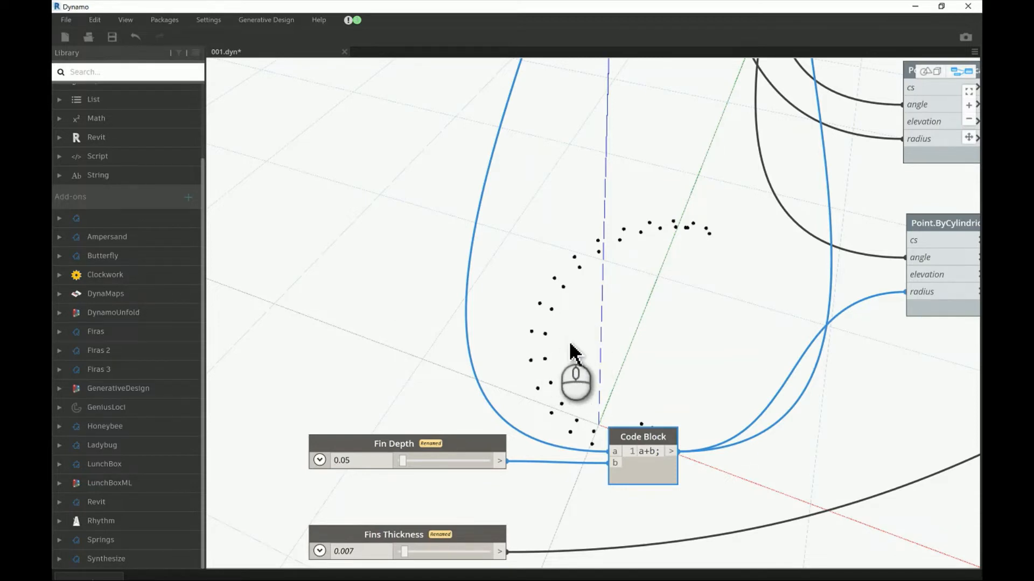
Set the Fin Depth slider back to 0.02
{"action": "scroll", "coordinate": [526, 364], "scroll_direction": "down", "scroll_amount": 1}
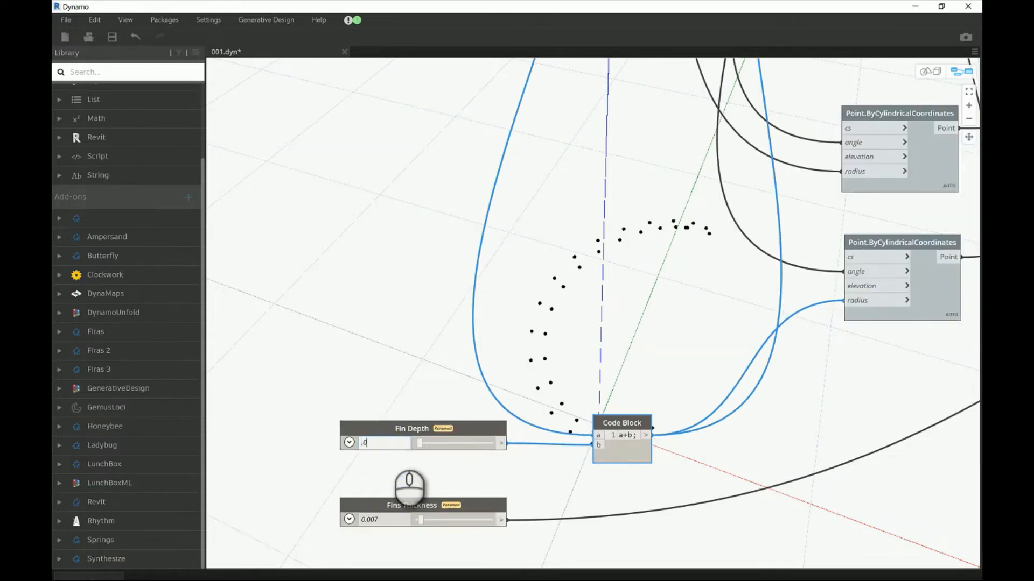
{"action": "left_click", "coordinate": [401, 375]}
{"action": "middle_click_drag", "start_coordinate": [558, 294], "coordinate": [521, 282]}
{"action": "scroll", "coordinate": [537, 224], "scroll_direction": "down", "scroll_amount": 4}
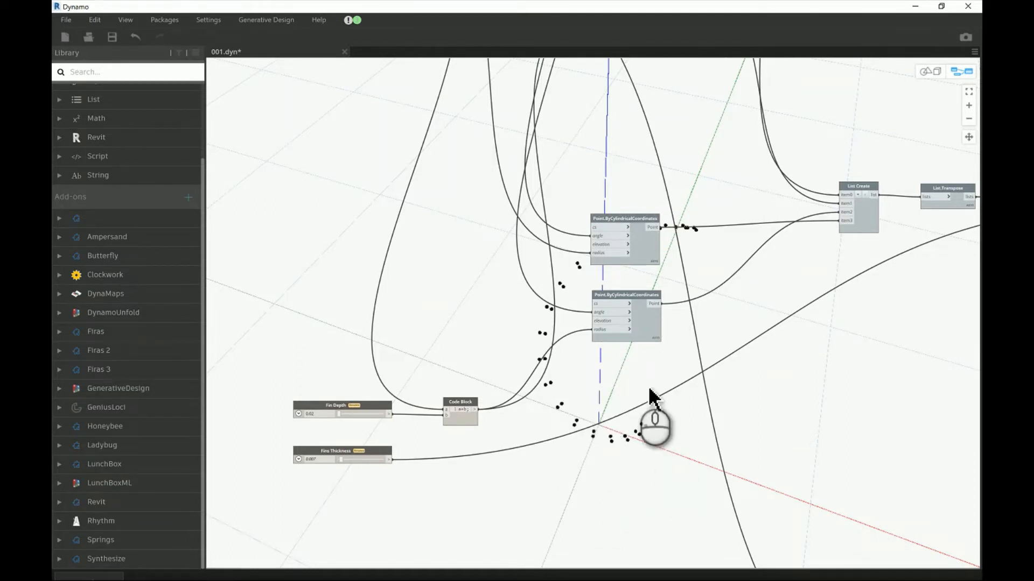
Turn on the geometry preview of the upper node in the lower pair of Point.ByCylindricalCoordinates nodes
{"action": "scroll", "coordinate": [649, 242], "scroll_direction": "up", "scroll_amount": 3}
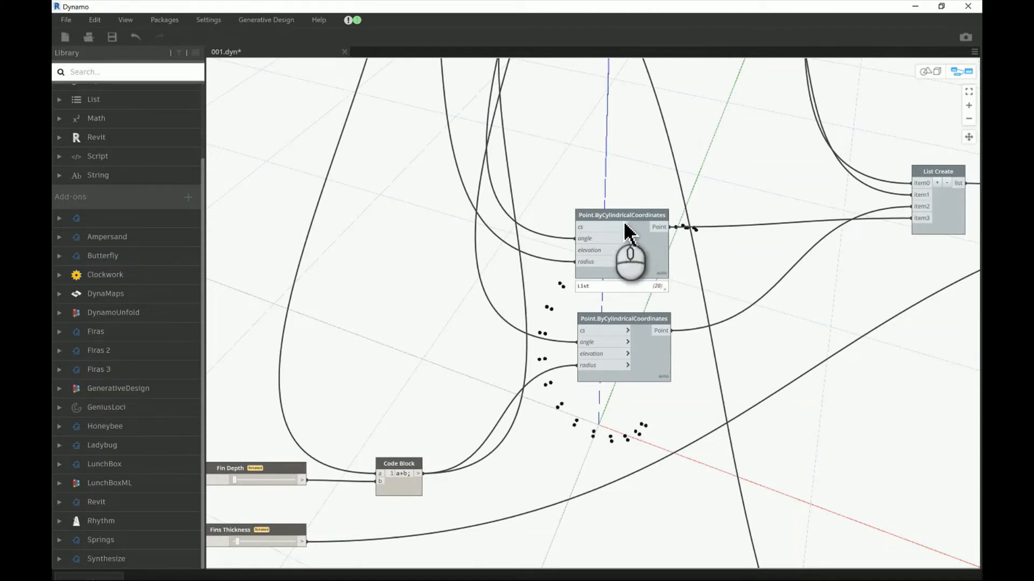
{"action": "scroll", "coordinate": [599, 175], "scroll_direction": "down", "scroll_amount": 4}
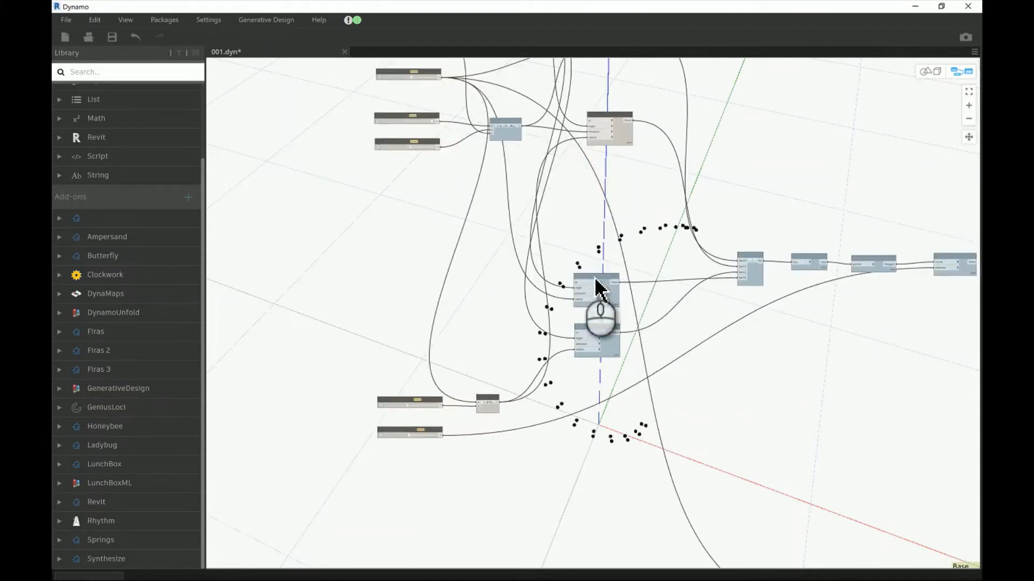
{"action": "scroll", "coordinate": [601, 334], "scroll_direction": "up", "scroll_amount": 4}
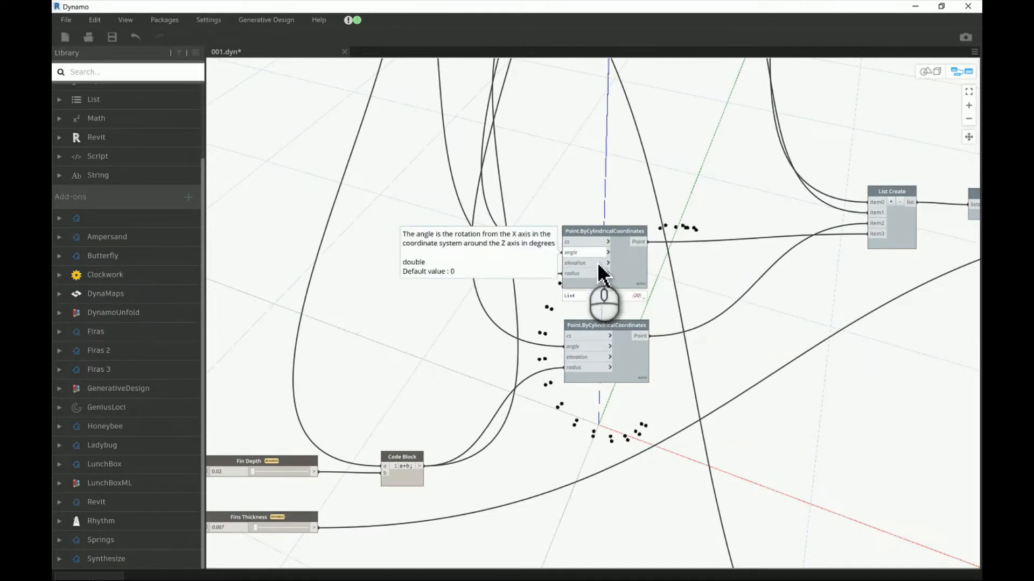
{"action": "mouse_move", "coordinate": [596, 275]}
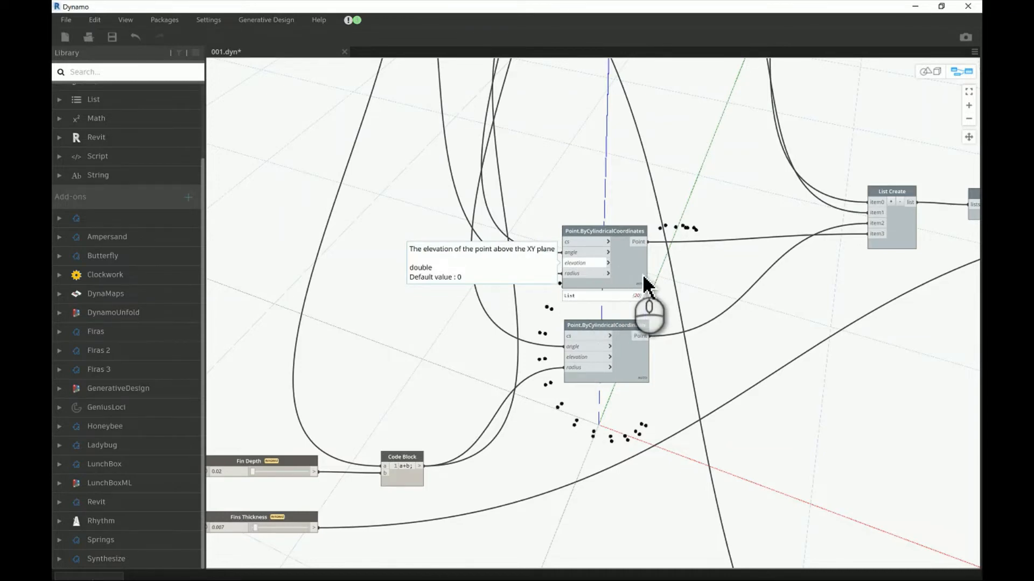
{"action": "right_click", "coordinate": [628, 266]}
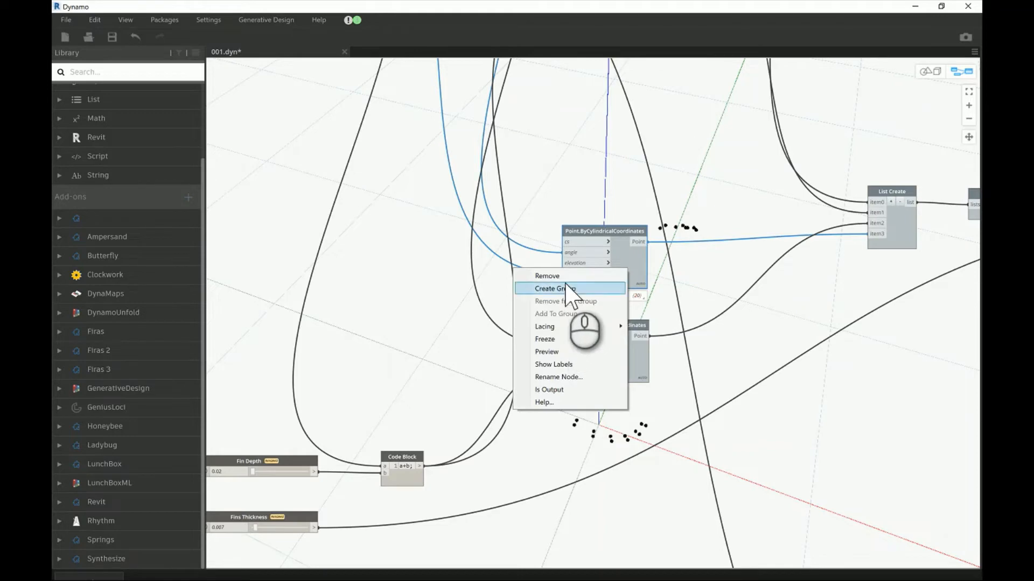
{"action": "left_click", "coordinate": [555, 351]}
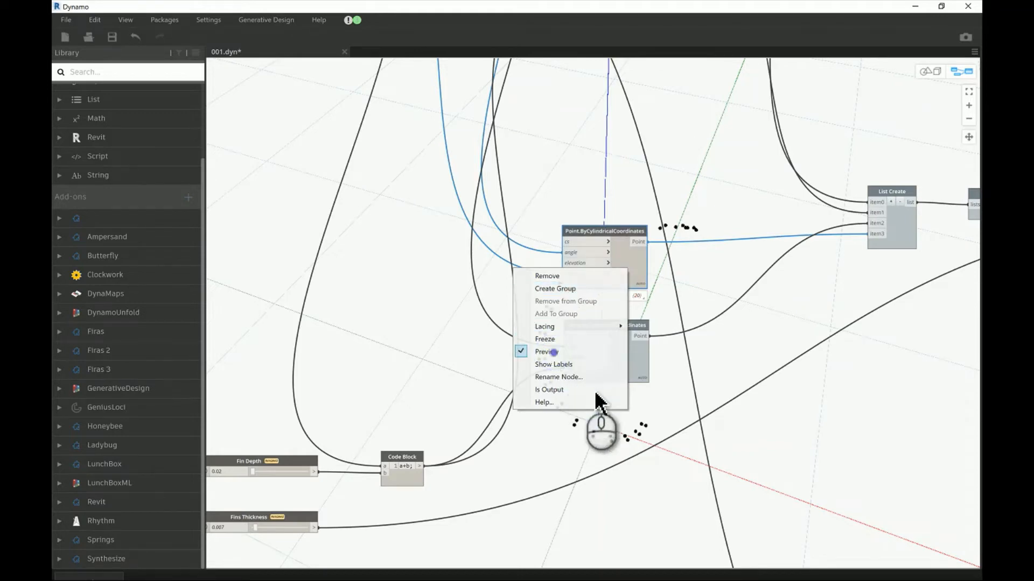
{"action": "left_click", "coordinate": [727, 366]}
Check the base ring of points in the 3D view and turn on the lower Point.ByCylindricalCoordinates node's preview
{"action": "middle_click_drag", "start_coordinate": [649, 334], "coordinate": [640, 463]}
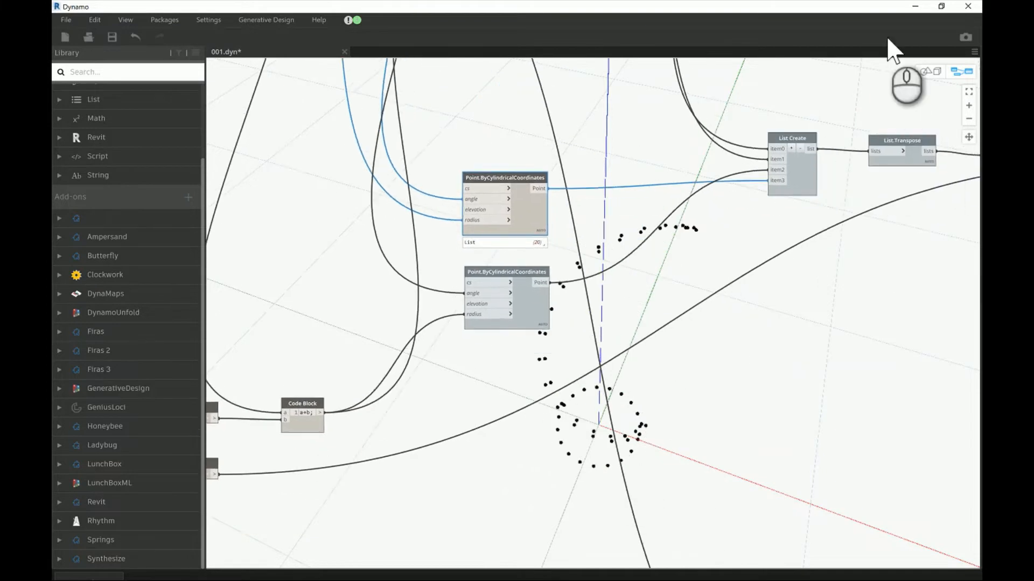
{"action": "left_click", "coordinate": [926, 69]}
{"action": "right_click_drag", "start_coordinate": [679, 377], "coordinate": [715, 351]}
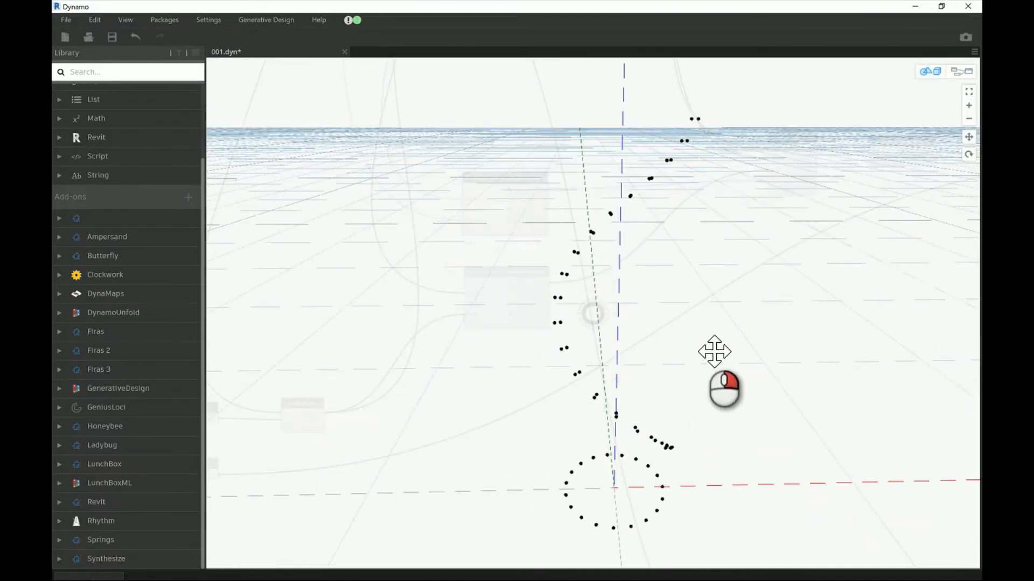
{"action": "left_click", "coordinate": [962, 71]}
{"action": "right_click", "coordinate": [536, 310]}
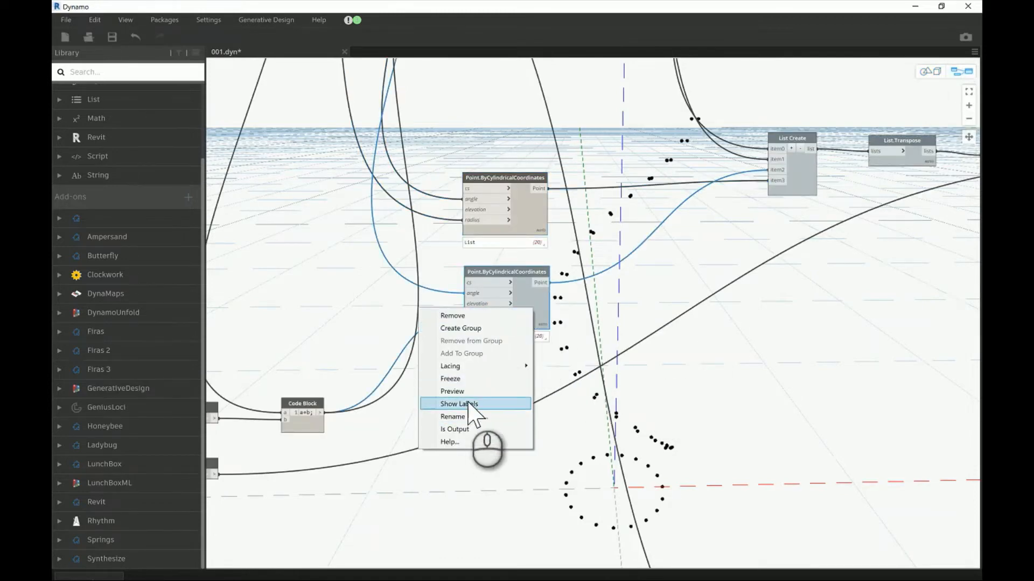
{"action": "left_click", "coordinate": [478, 391]}
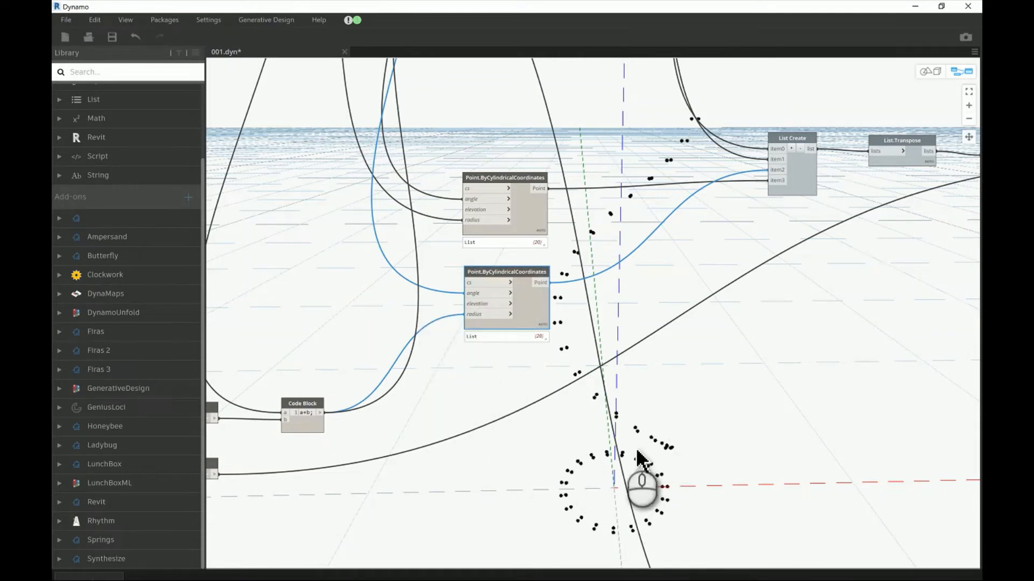
Turn on the geometry preview of the List Create node that collects the four point lists
{"action": "scroll", "coordinate": [560, 356], "scroll_direction": "down", "scroll_amount": 3}
{"action": "scroll", "coordinate": [539, 302], "scroll_direction": "down", "scroll_amount": 2}
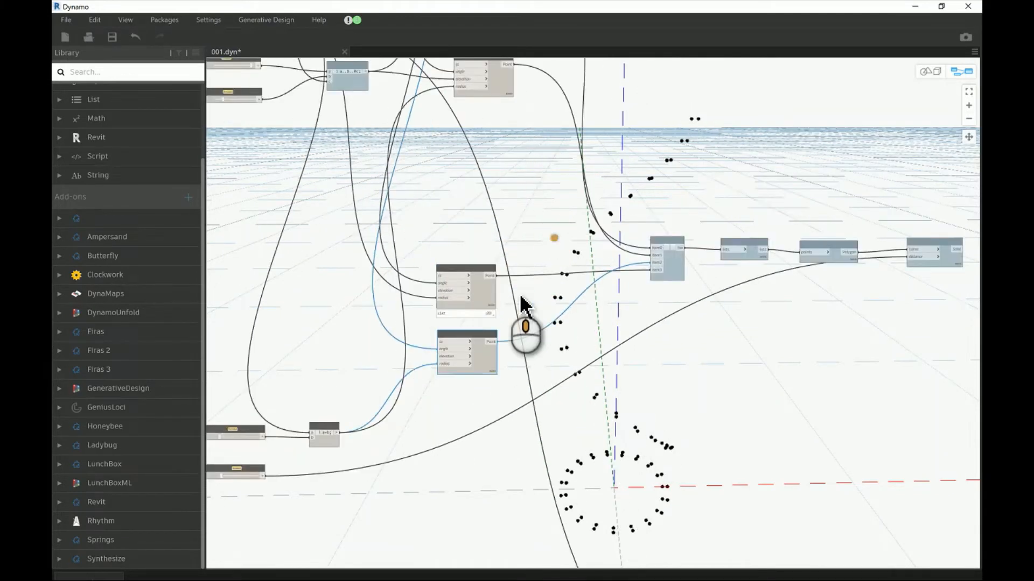
{"action": "scroll", "coordinate": [635, 323], "scroll_direction": "up", "scroll_amount": 4}
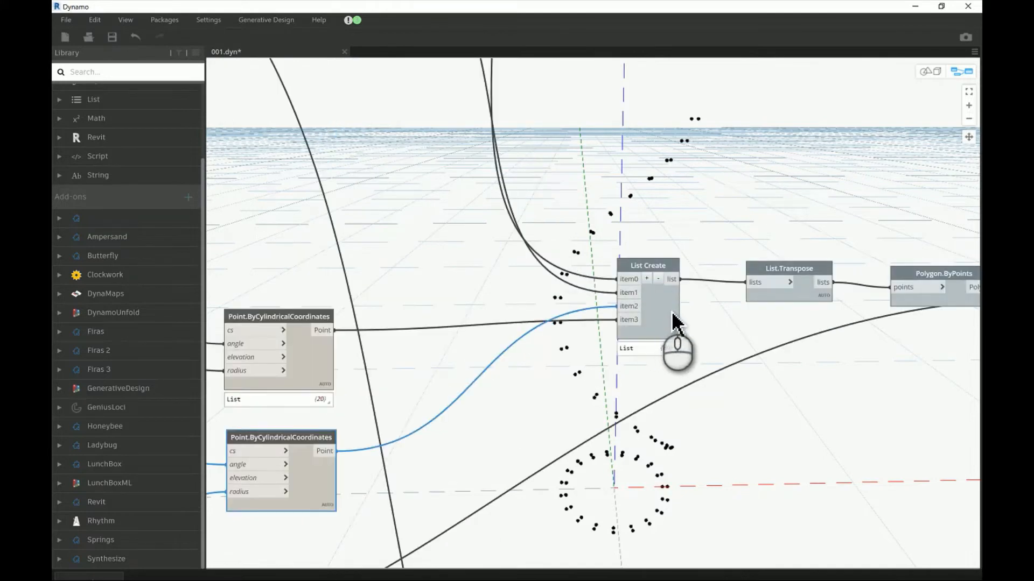
{"action": "right_click", "coordinate": [667, 321]}
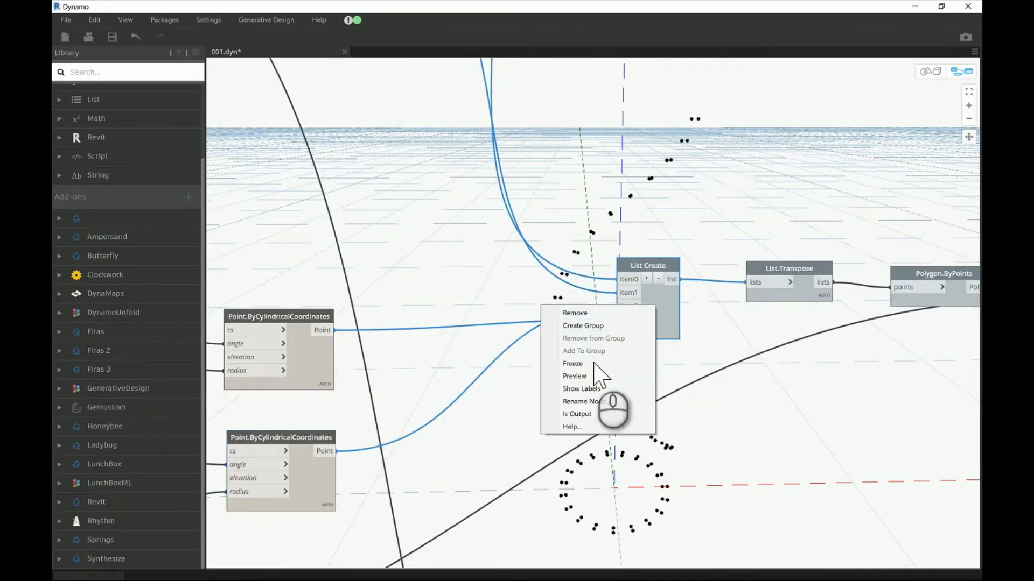
{"action": "left_click", "coordinate": [591, 373]}
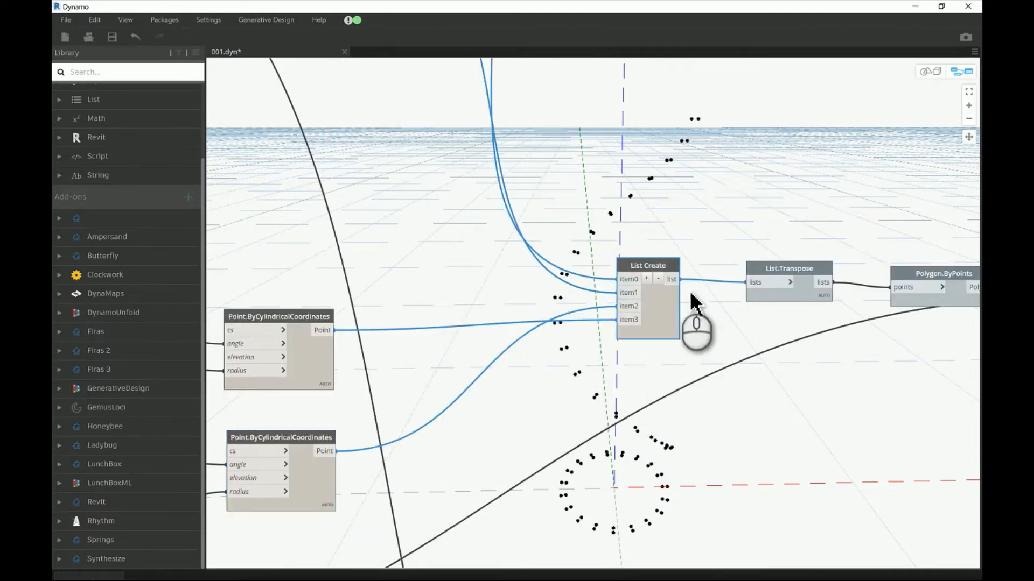
Examine sublists 1, 2 and 3 of the List Create output one by one against their labelled points, collapsing each
{"action": "mouse_move", "coordinate": [685, 361]}
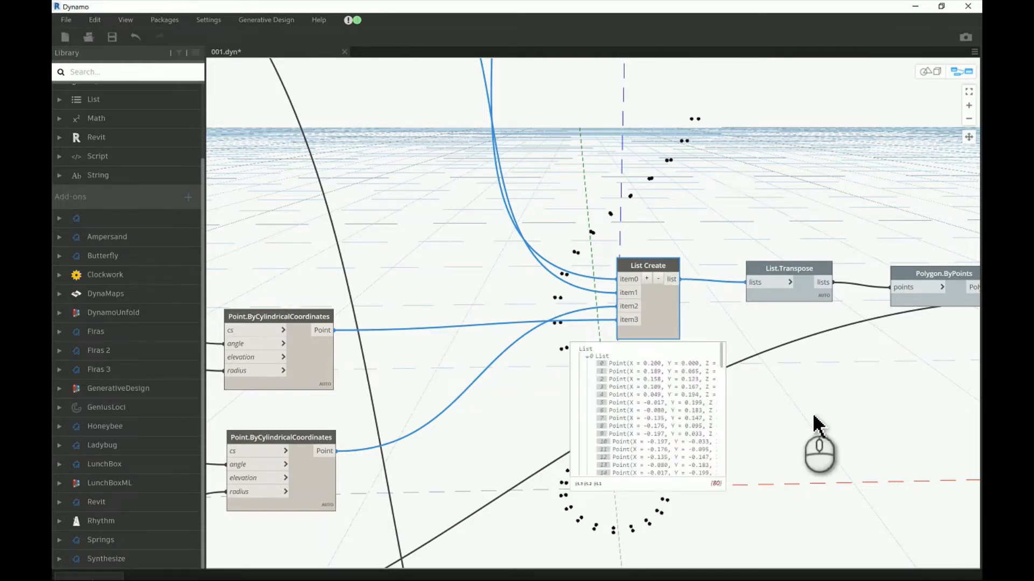
{"action": "middle_click_drag", "start_coordinate": [649, 337], "coordinate": [575, 279]}
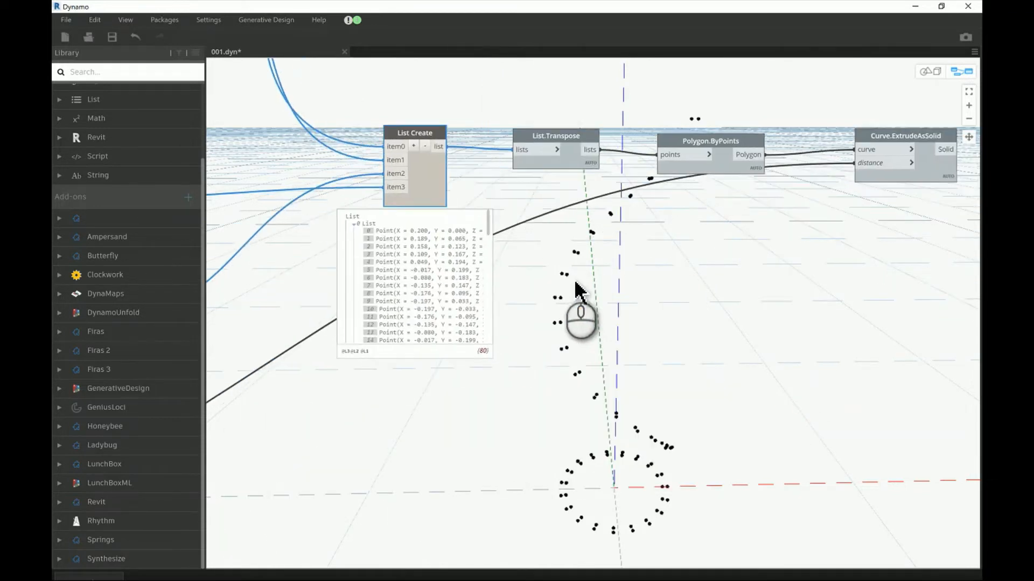
{"action": "left_click", "coordinate": [382, 236]}
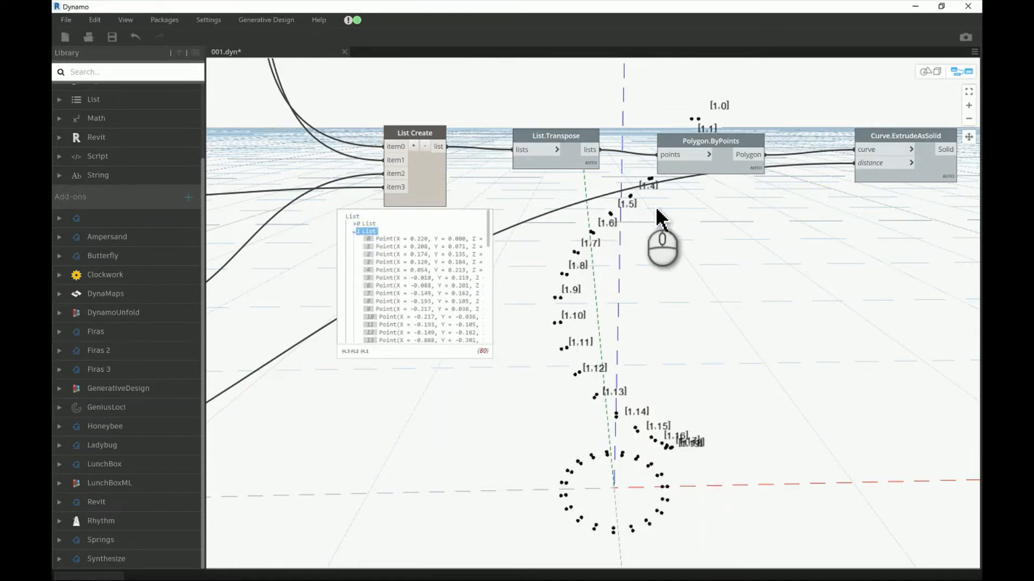
{"action": "left_click", "coordinate": [353, 232]}
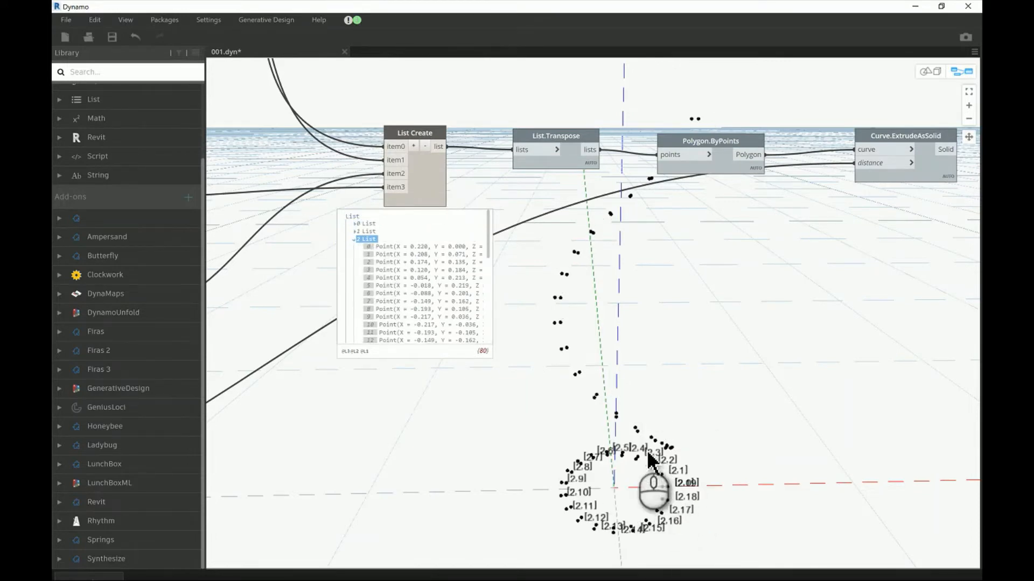
{"action": "left_click", "coordinate": [354, 239]}
{"action": "key", "text": "Down"}
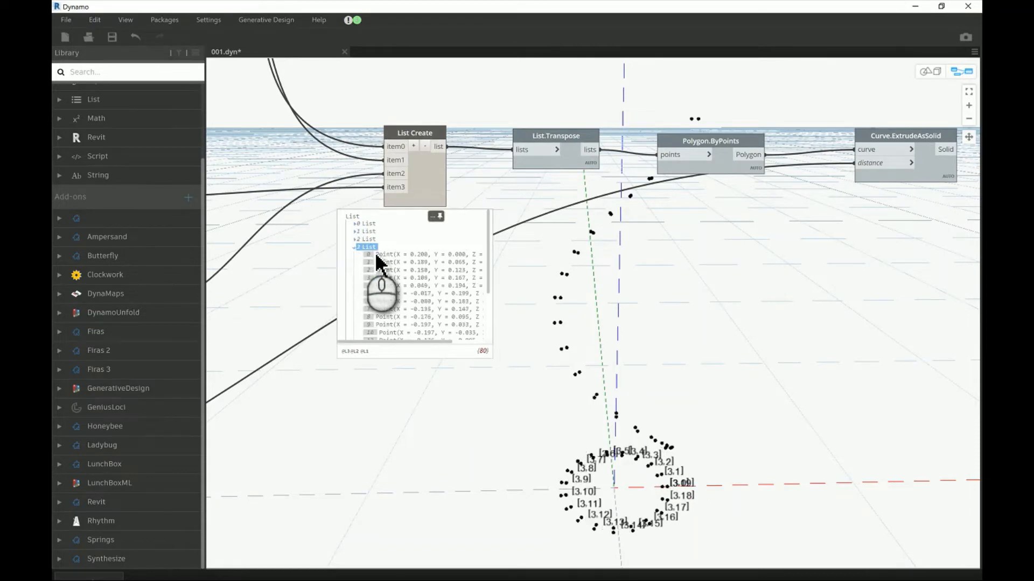
{"action": "left_click", "coordinate": [371, 256]}
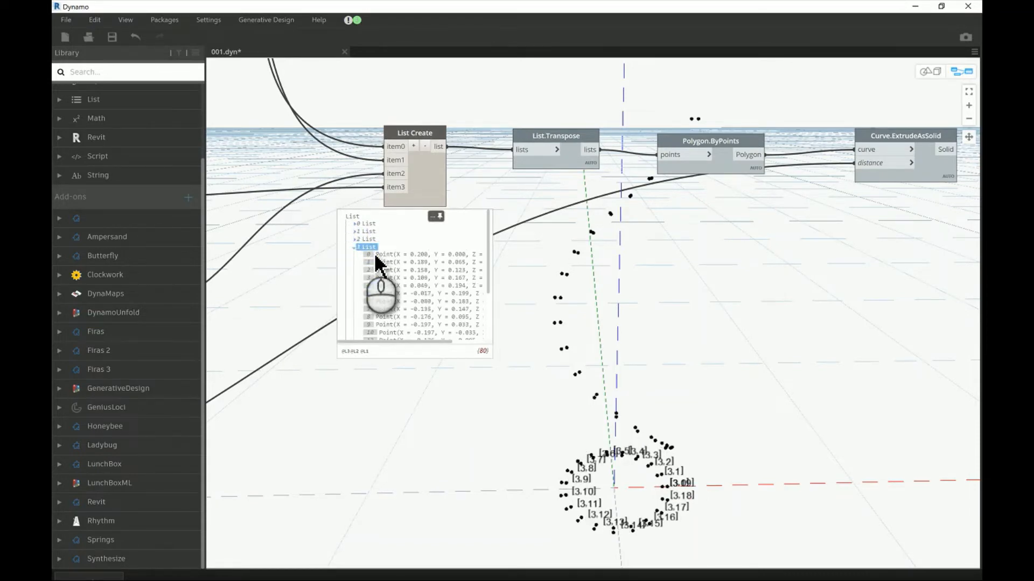
{"action": "left_click", "coordinate": [367, 255]}
{"action": "left_click", "coordinate": [366, 256]}
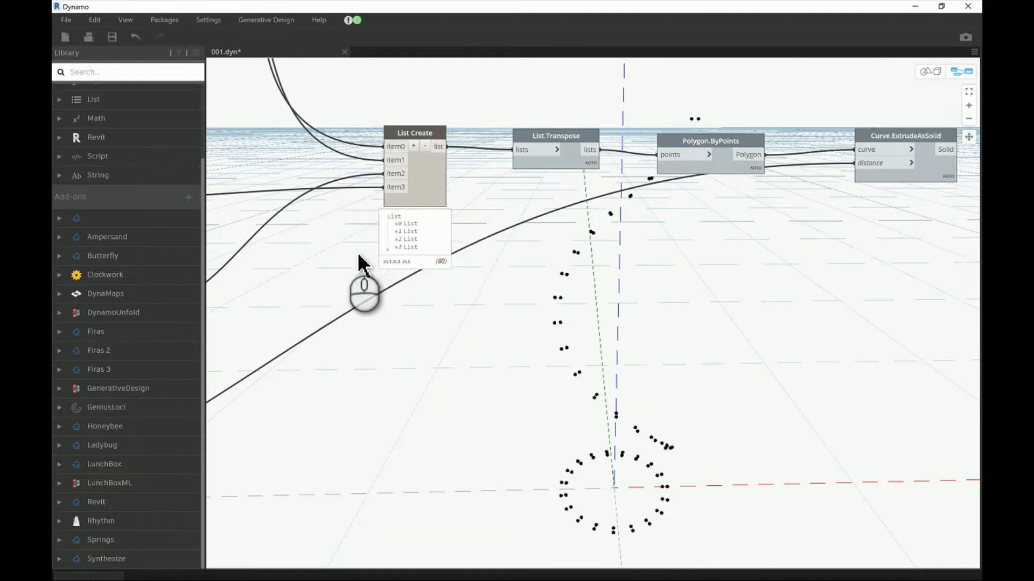
Read through the points in sublists 0 and 1 of the List Create output
{"action": "mouse_move", "coordinate": [432, 261]}
{"action": "left_click", "coordinate": [409, 232]}
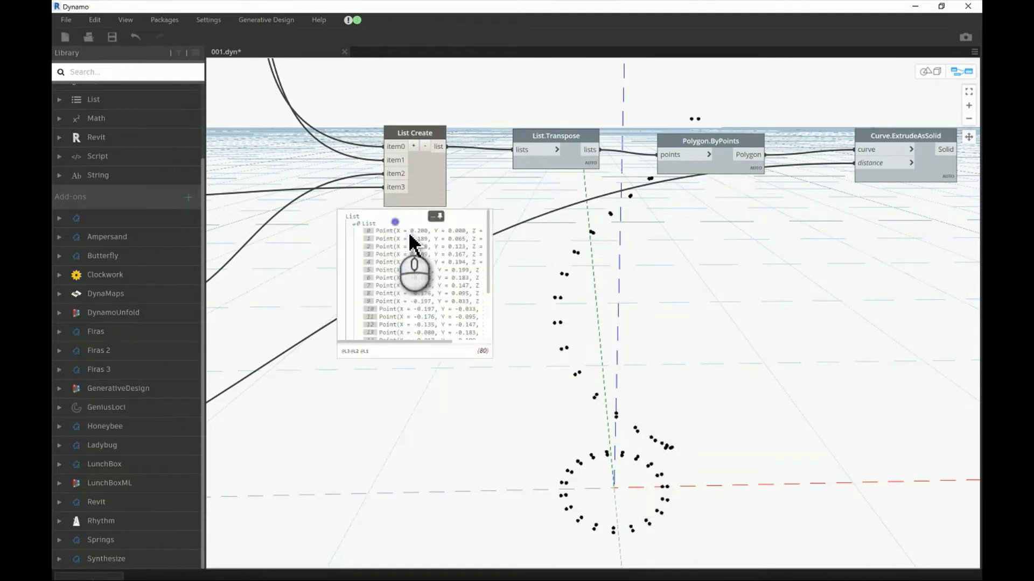
{"action": "scroll", "coordinate": [381, 291], "scroll_direction": "down", "scroll_amount": 2}
{"action": "scroll", "coordinate": [380, 296], "scroll_direction": "up", "scroll_amount": 2}
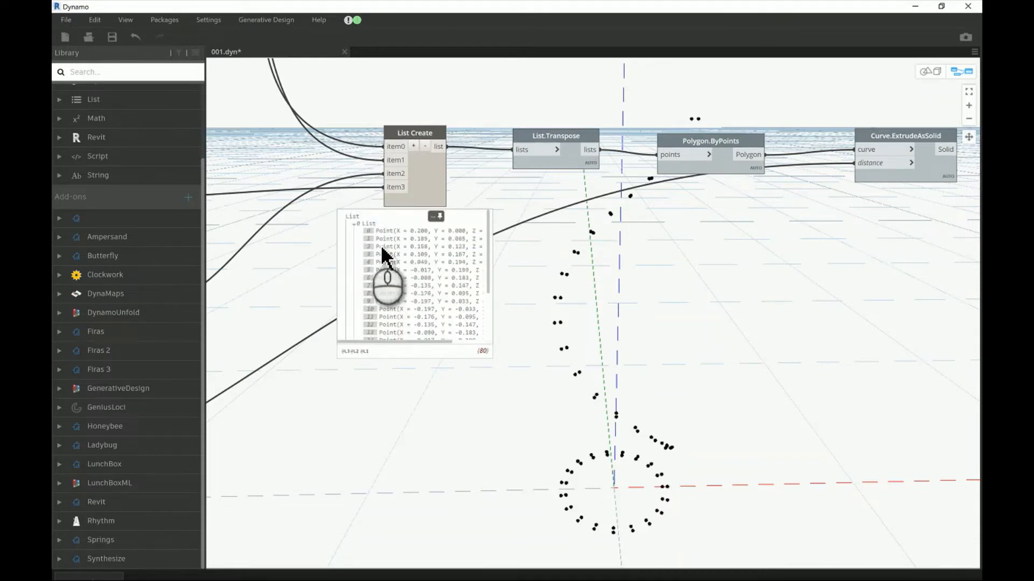
{"action": "scroll", "coordinate": [387, 247], "scroll_direction": "down", "scroll_amount": 4}
{"action": "left_click", "coordinate": [354, 318]}
{"action": "scroll", "coordinate": [399, 336], "scroll_direction": "down", "scroll_amount": 5}
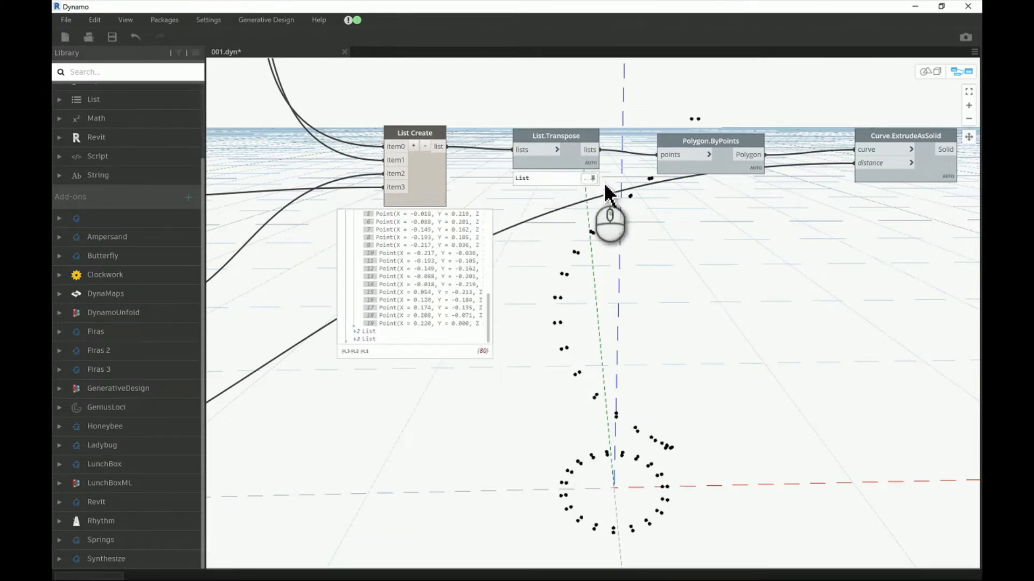
Close the List Create output preview and examine the points grouped in sublist 0 of the List.Transpose output
{"action": "left_click", "coordinate": [610, 202]}
{"action": "left_click", "coordinate": [435, 215]}
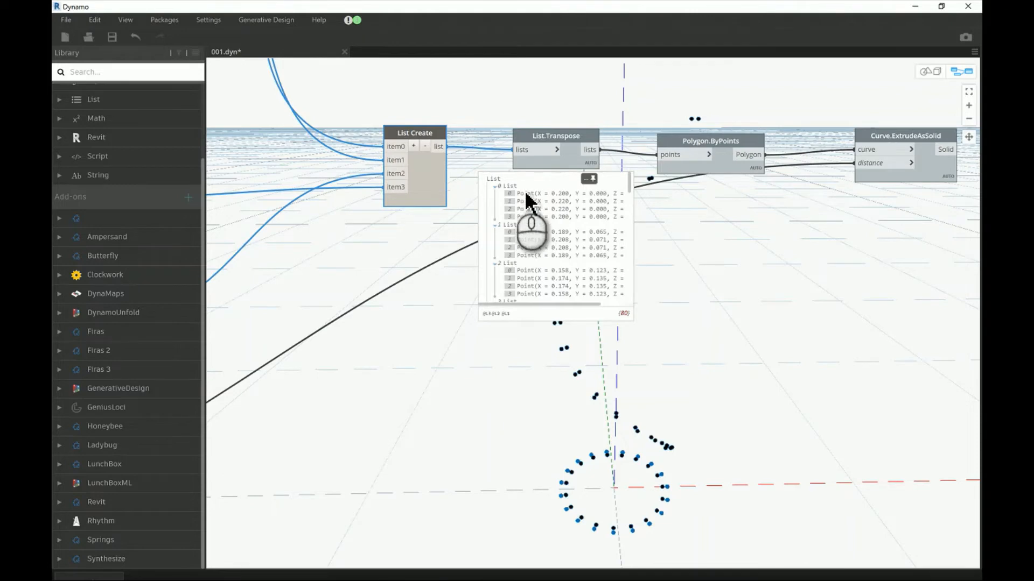
{"action": "left_click", "coordinate": [746, 273]}
{"action": "middle_click_drag", "start_coordinate": [690, 290], "coordinate": [616, 217]}
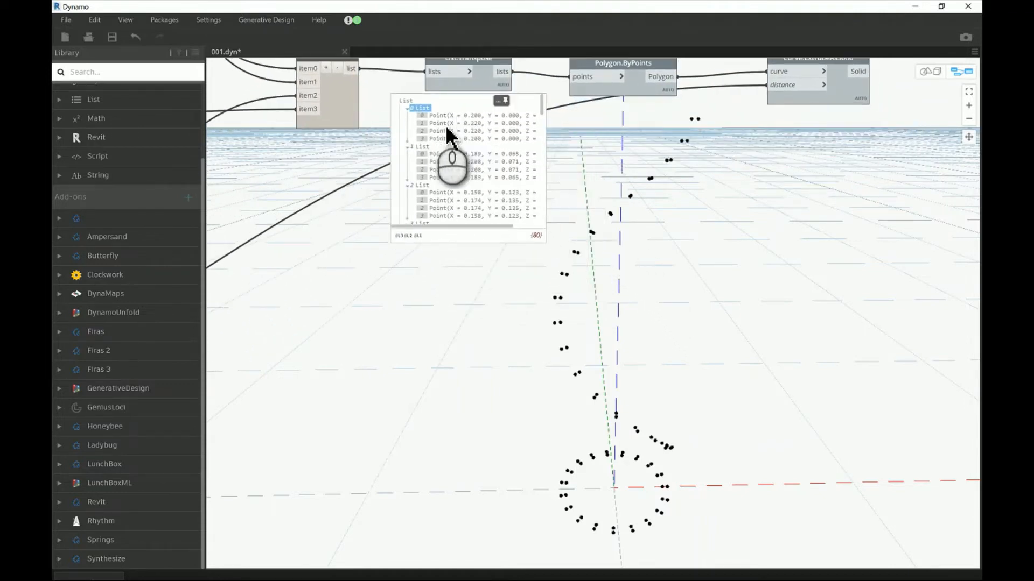
{"action": "mouse_move", "coordinate": [451, 126]}
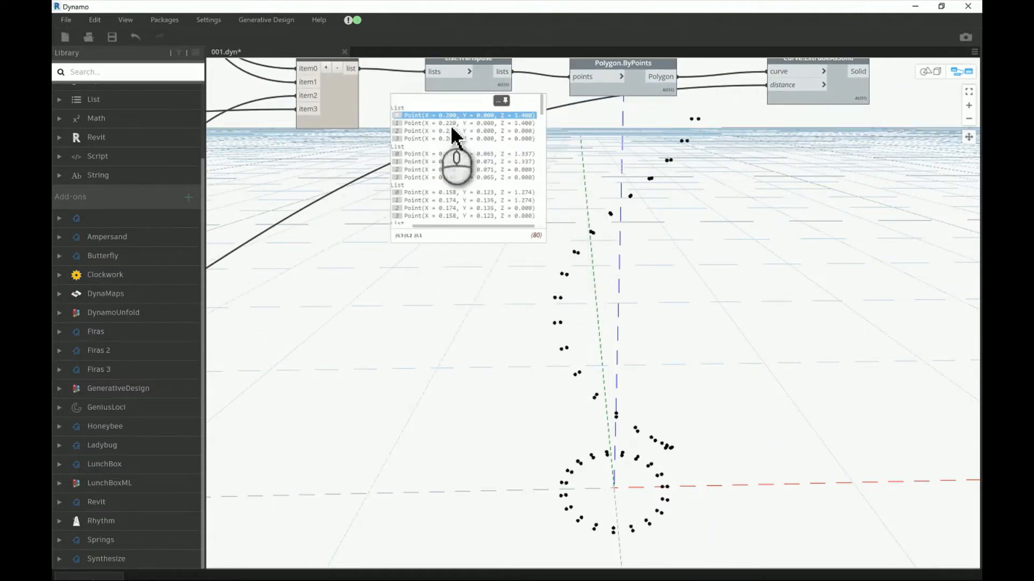
{"action": "left_click", "coordinate": [431, 123]}
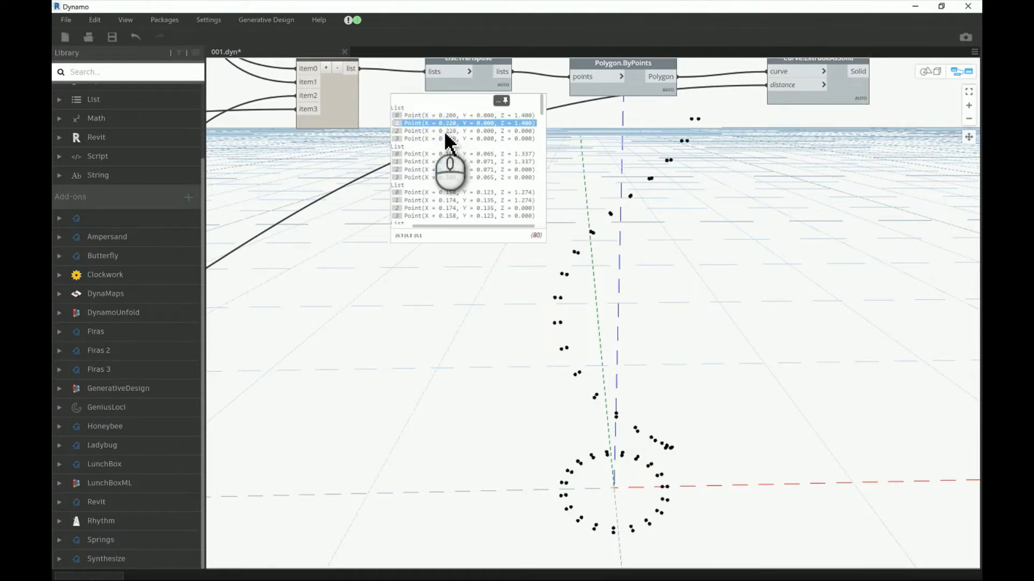
Turn on the geometry preview of the List.Transpose node and turn off the preview of the List Create node
{"action": "right_click", "coordinate": [482, 78]}
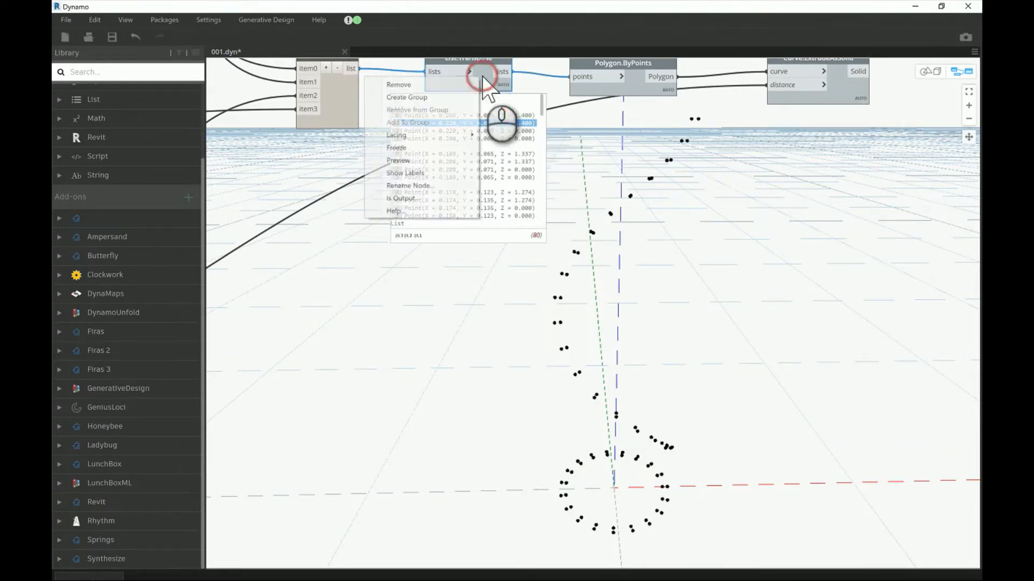
{"action": "left_click", "coordinate": [414, 162]}
{"action": "left_click", "coordinate": [351, 110]}
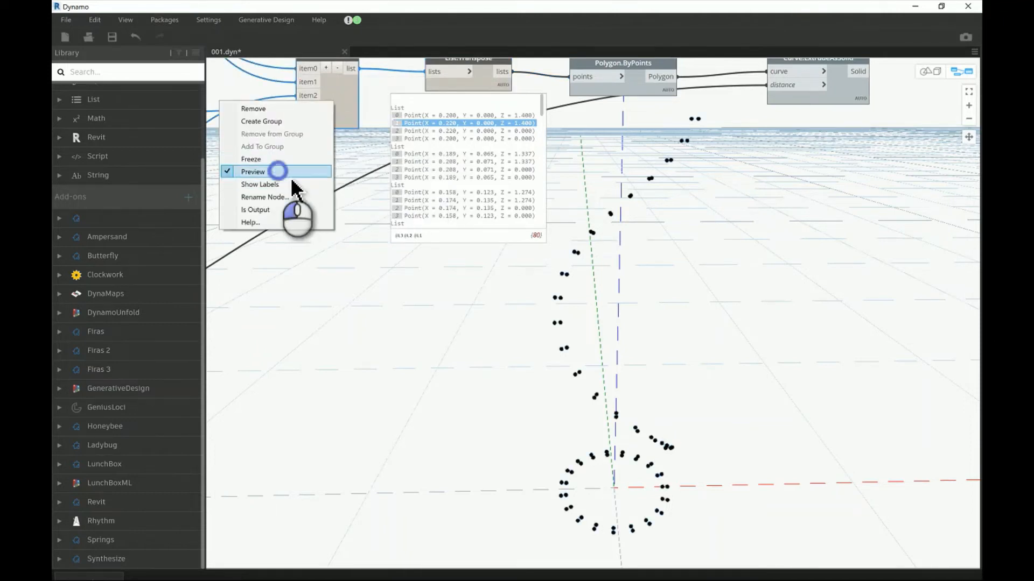
{"action": "left_click", "coordinate": [293, 170]}
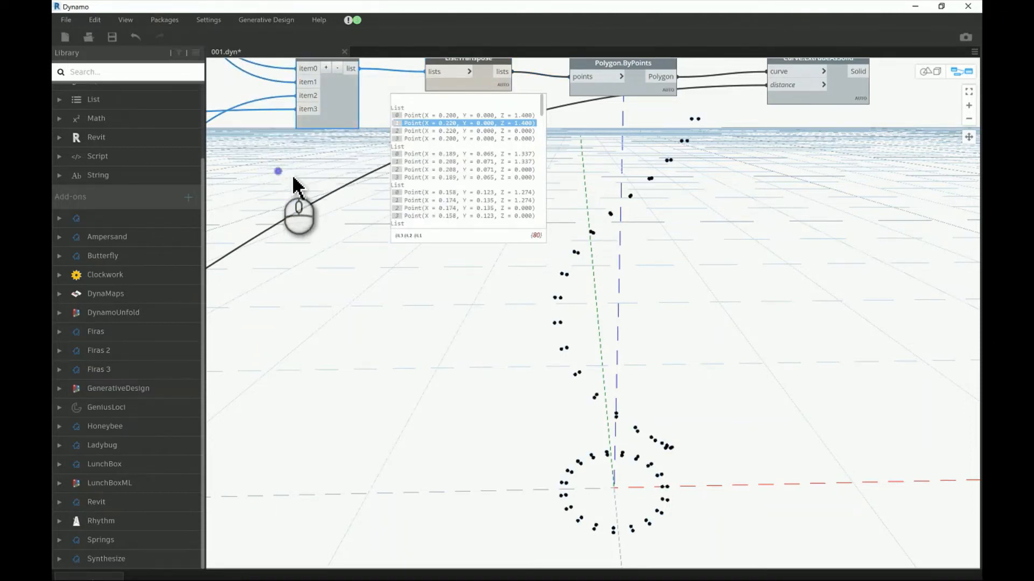
Examine points 0 to 3 of the first List.Transpose sublist one by one against their labels in the 3D preview
{"action": "left_click", "coordinate": [424, 127]}
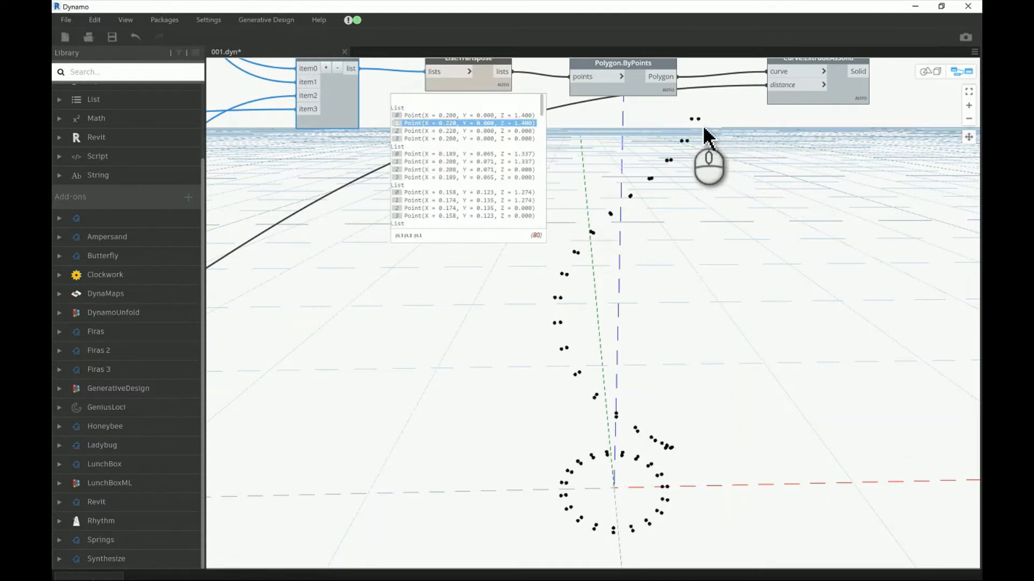
{"action": "left_click", "coordinate": [428, 131]}
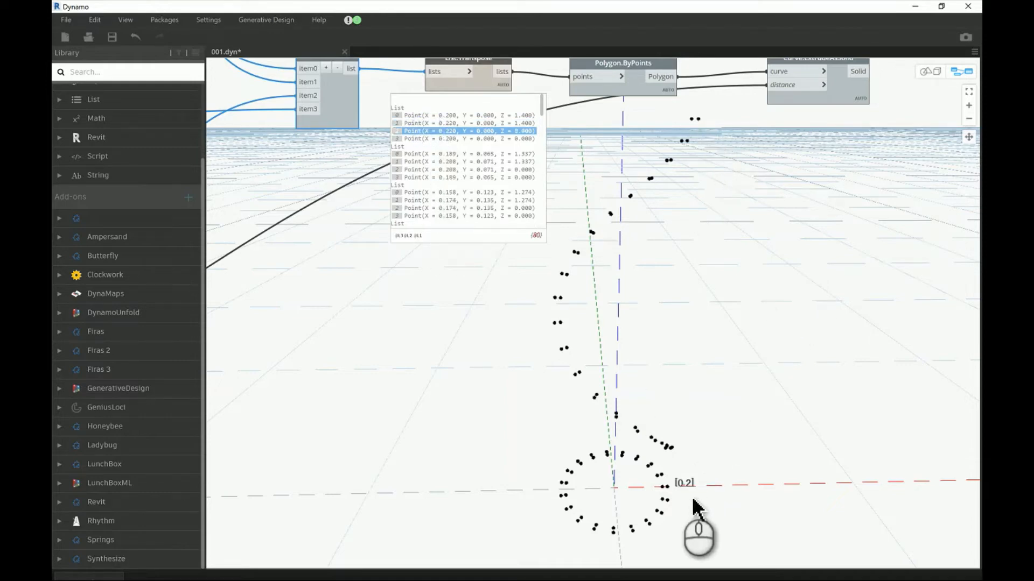
{"action": "left_click", "coordinate": [427, 123]}
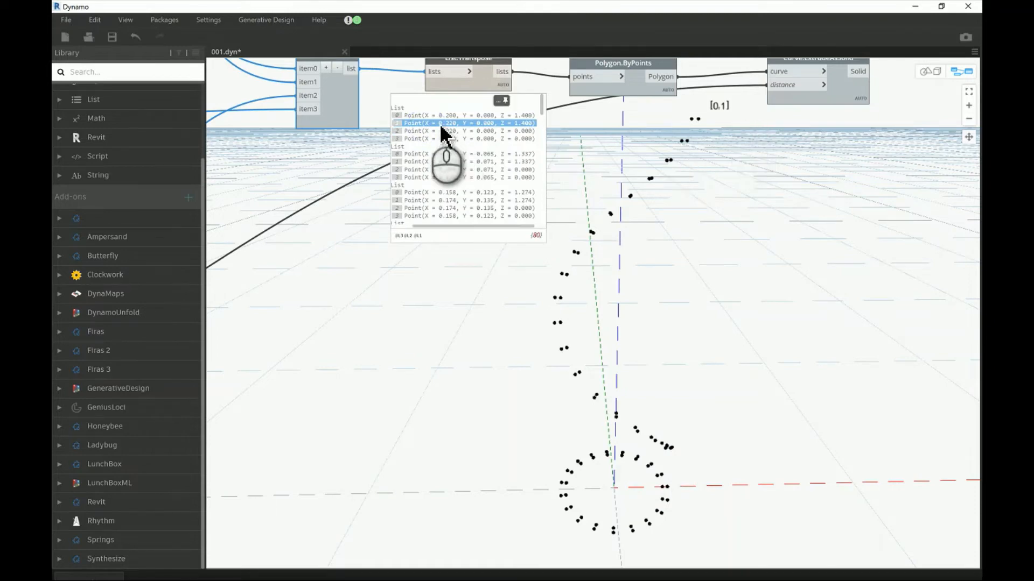
{"action": "left_click", "coordinate": [439, 116]}
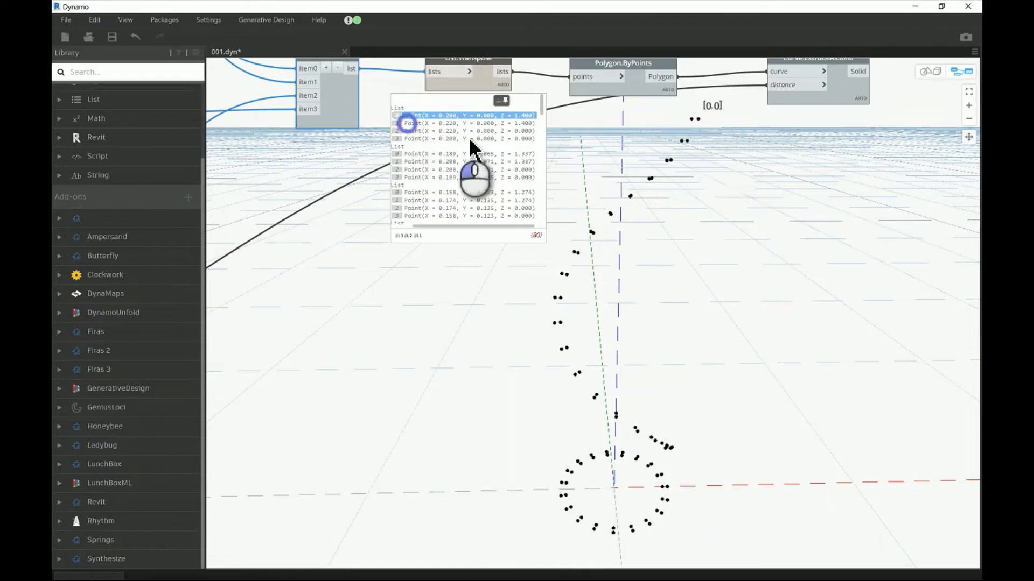
{"action": "left_click", "coordinate": [408, 123]}
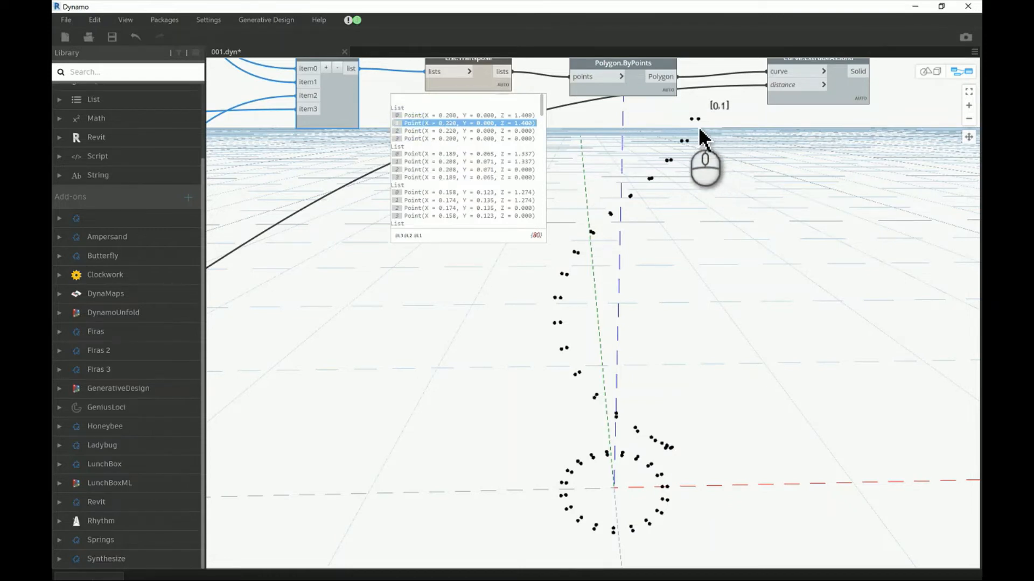
{"action": "left_click", "coordinate": [424, 130]}
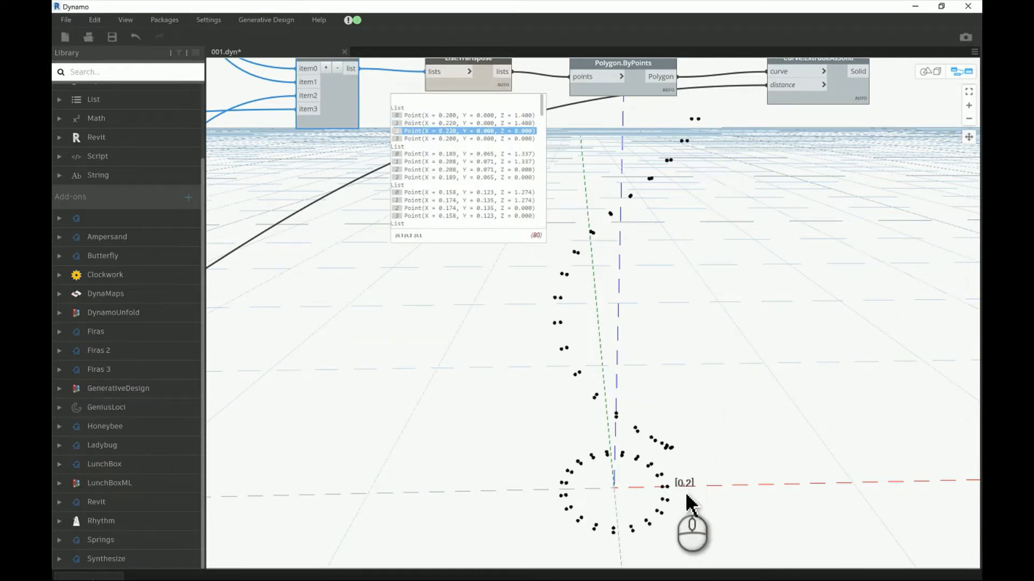
{"action": "left_click", "coordinate": [418, 139]}
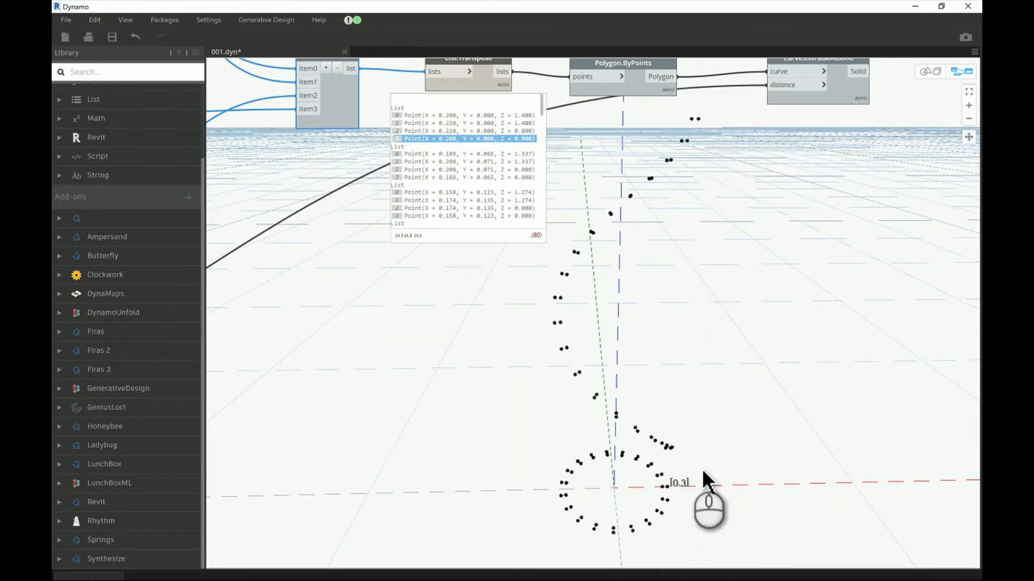
Turn off the geometry preview of the List.Transpose node
{"action": "middle_click_drag", "start_coordinate": [619, 229], "coordinate": [592, 360]}
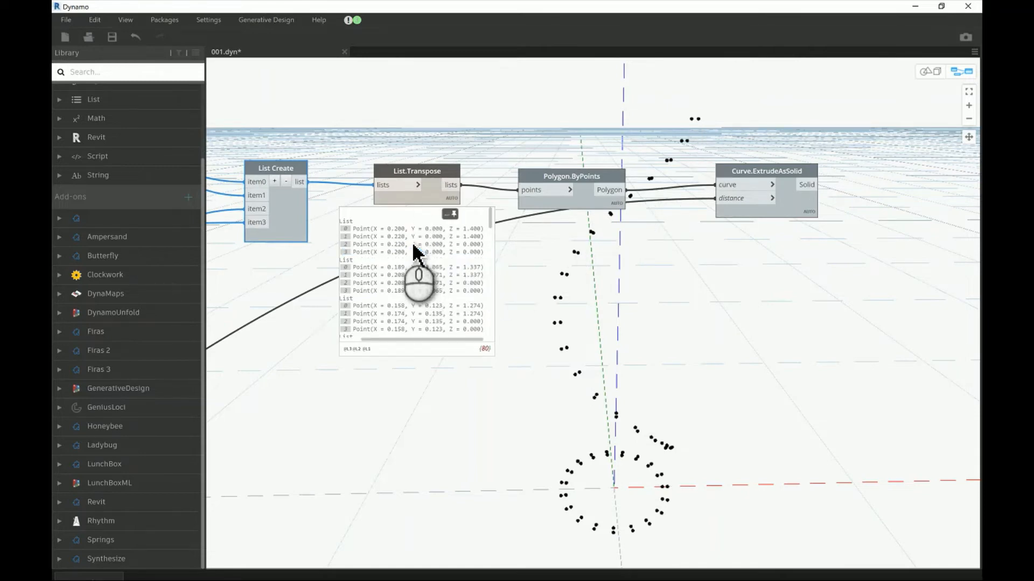
{"action": "left_click", "coordinate": [449, 200]}
{"action": "right_click", "coordinate": [431, 196]}
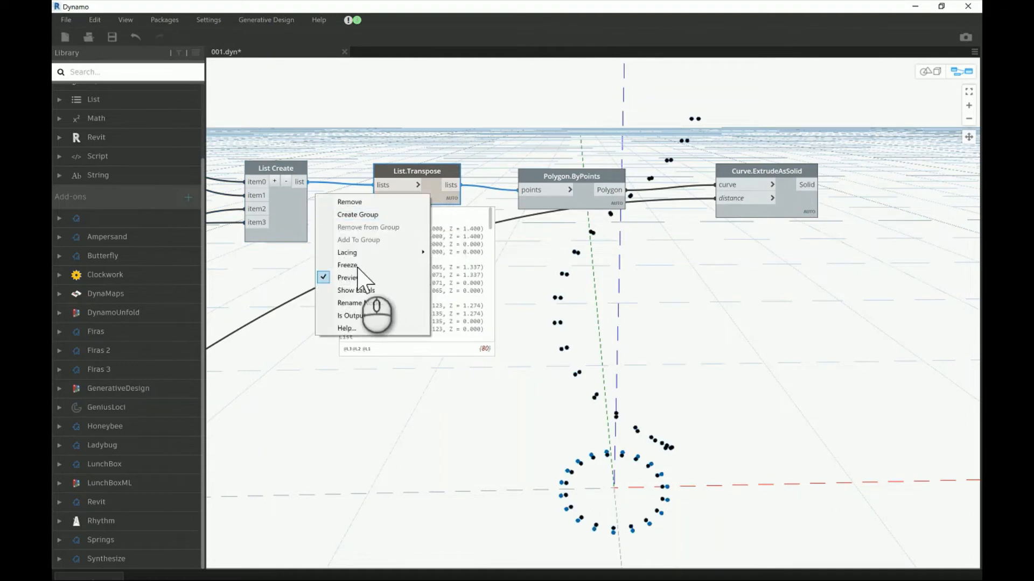
{"action": "left_click", "coordinate": [368, 279]}
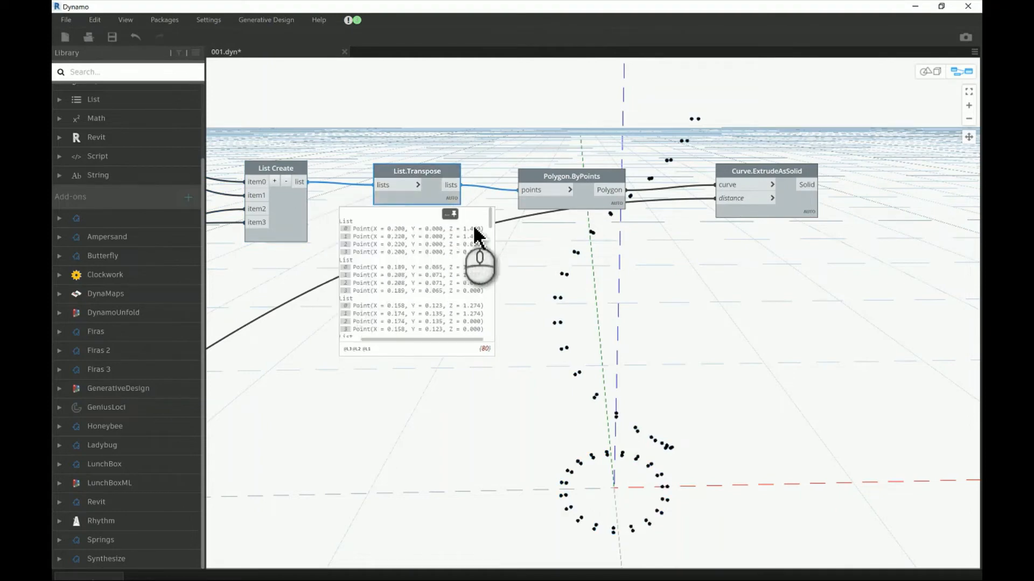
{"action": "mouse_move", "coordinate": [582, 184]}
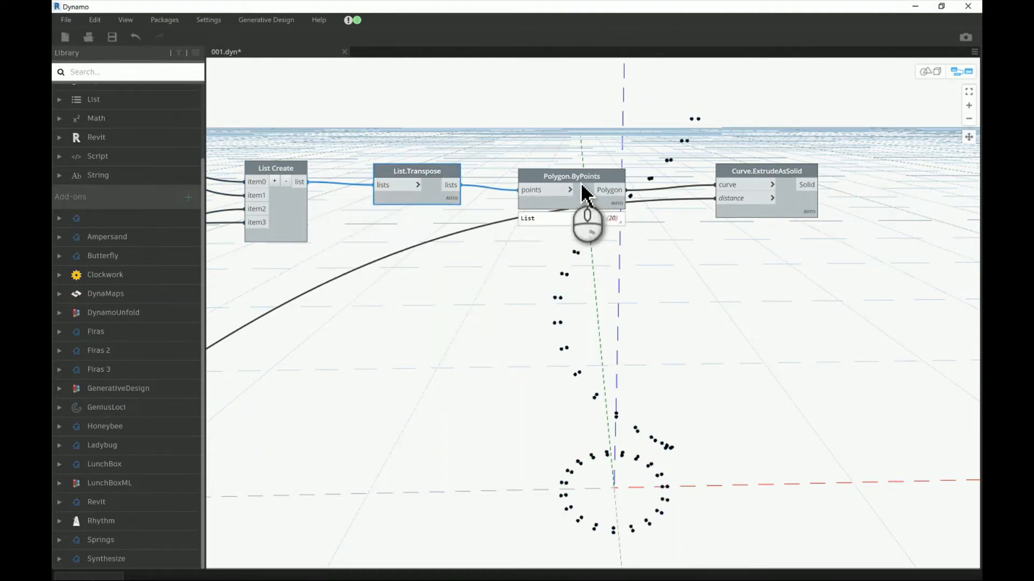
{"action": "right_click", "coordinate": [599, 212]}
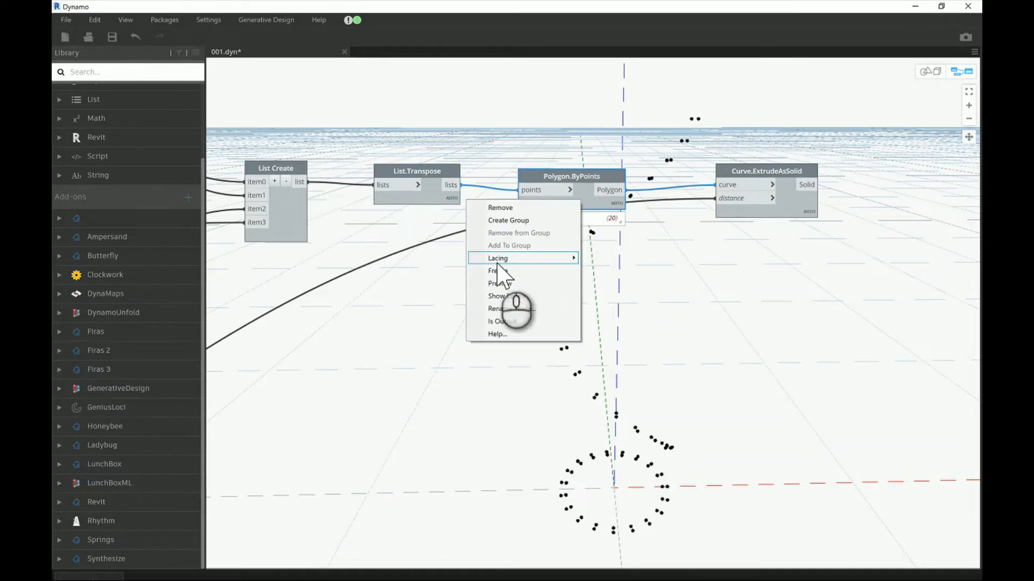
{"action": "left_click", "coordinate": [511, 281]}
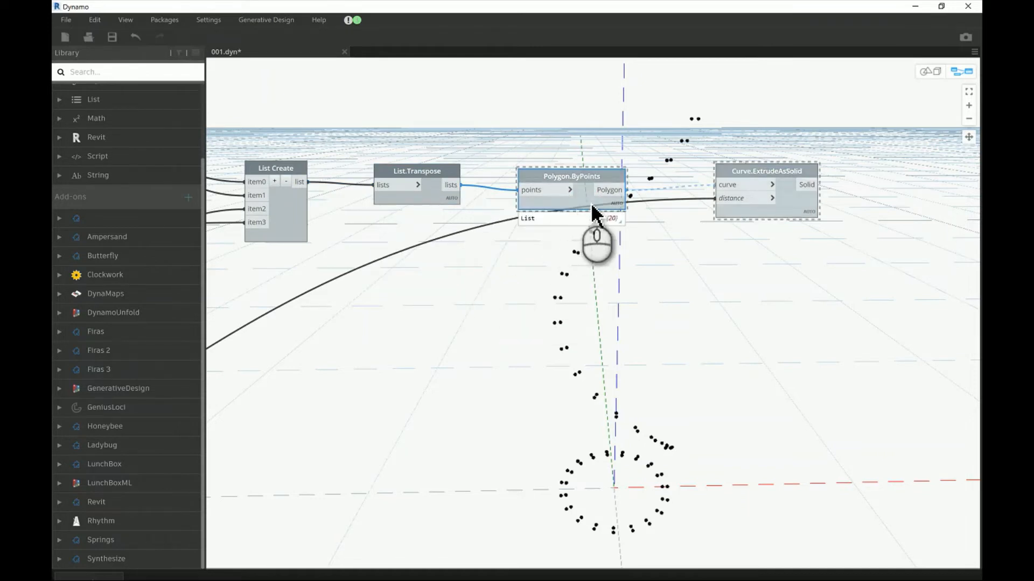
{"action": "key", "text": "ctrl+z"}
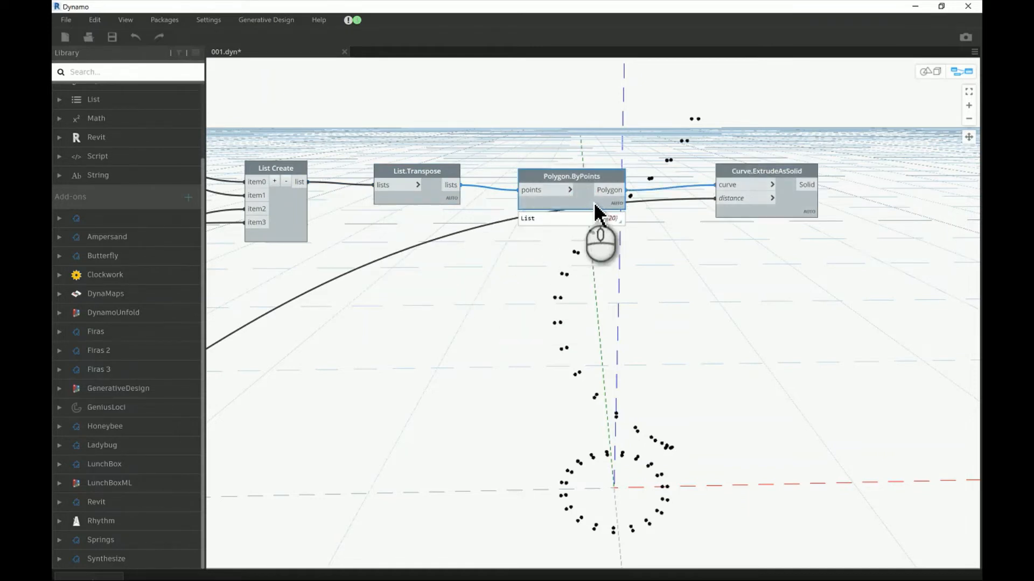
Turn on the geometry preview of the Polygon.ByPoints node and inspect the fin outlines from another angle
{"action": "right_click", "coordinate": [581, 200]}
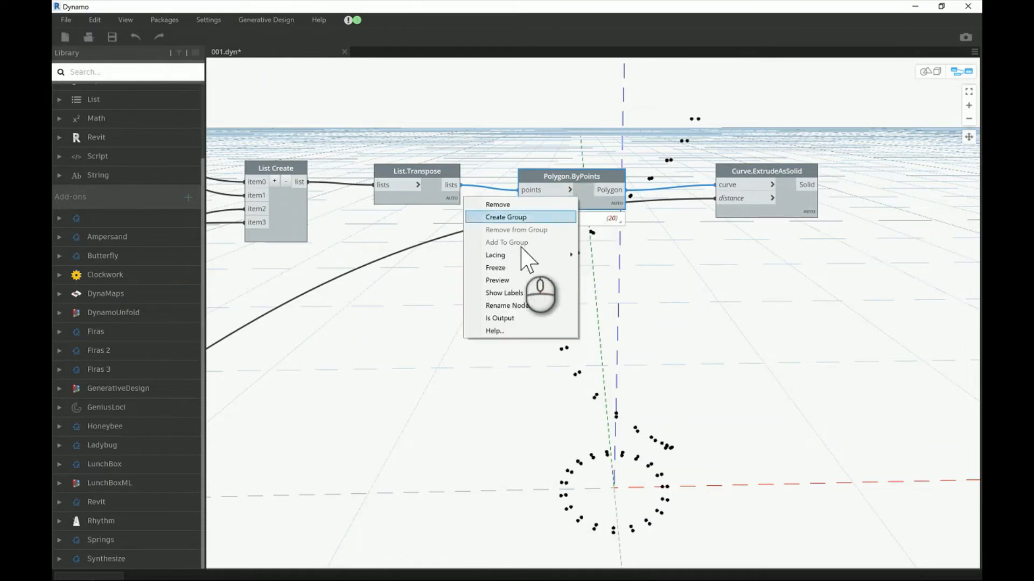
{"action": "left_click", "coordinate": [511, 284]}
{"action": "left_click", "coordinate": [935, 72]}
{"action": "right_click_drag", "start_coordinate": [595, 371], "coordinate": [554, 380]}
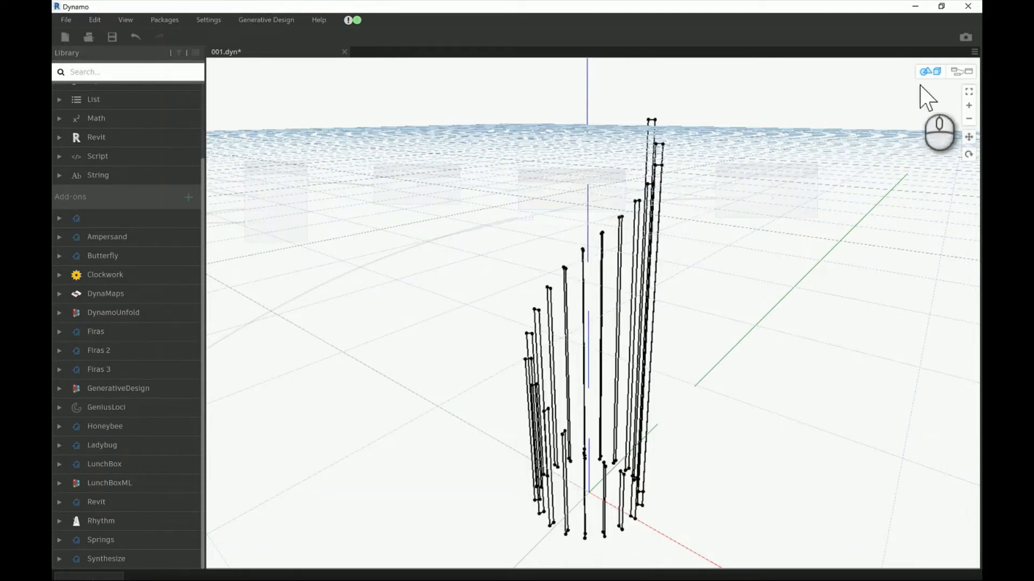
{"action": "left_click", "coordinate": [961, 71]}
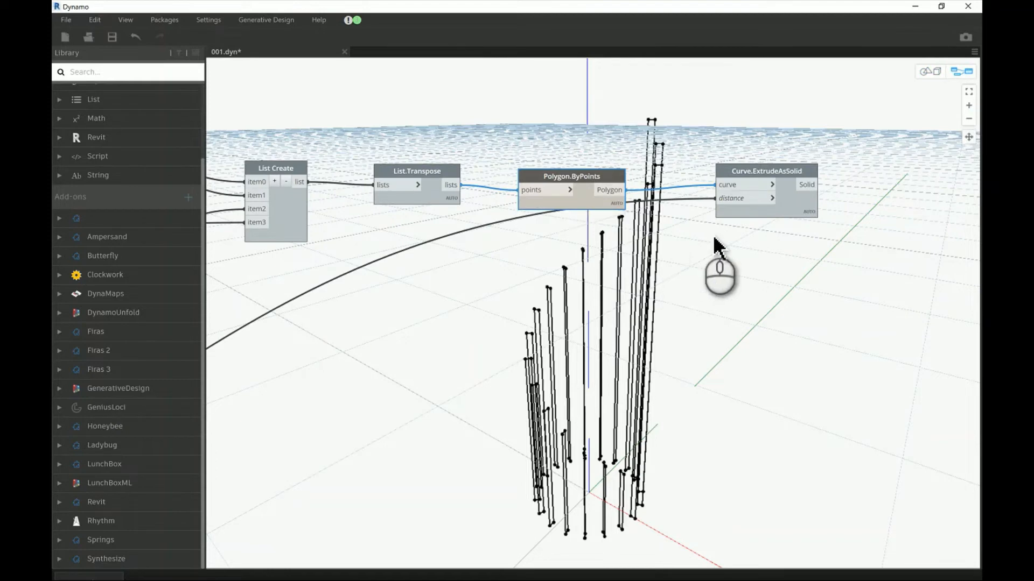
Move the Curve.ExtrudeAsSolid node slightly lower and trace its distance input back to the Fins Thickness slider
{"action": "left_click_drag", "start_coordinate": [769, 189], "coordinate": [781, 226]}
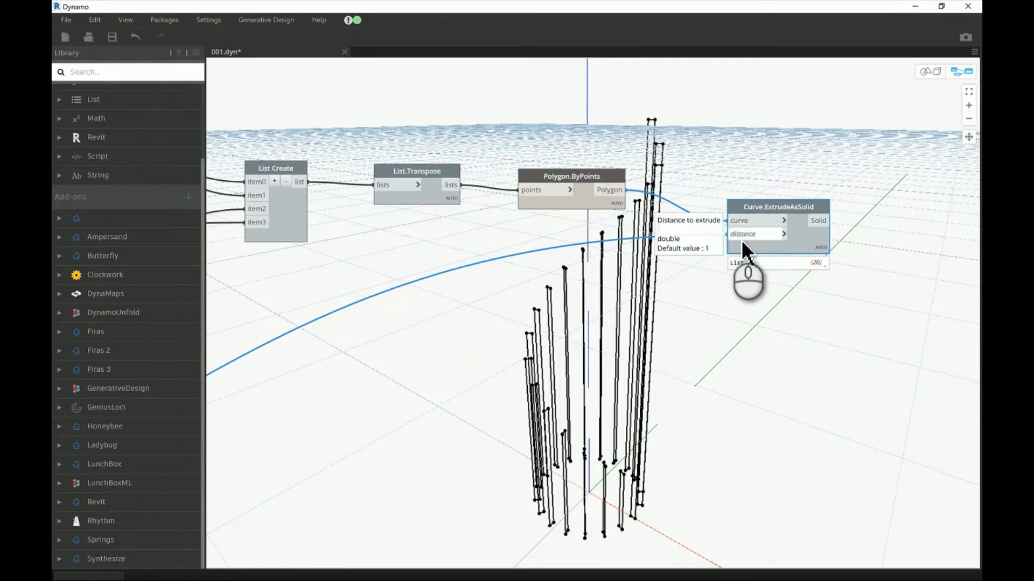
{"action": "scroll", "coordinate": [743, 247], "scroll_direction": "down", "scroll_amount": 5}
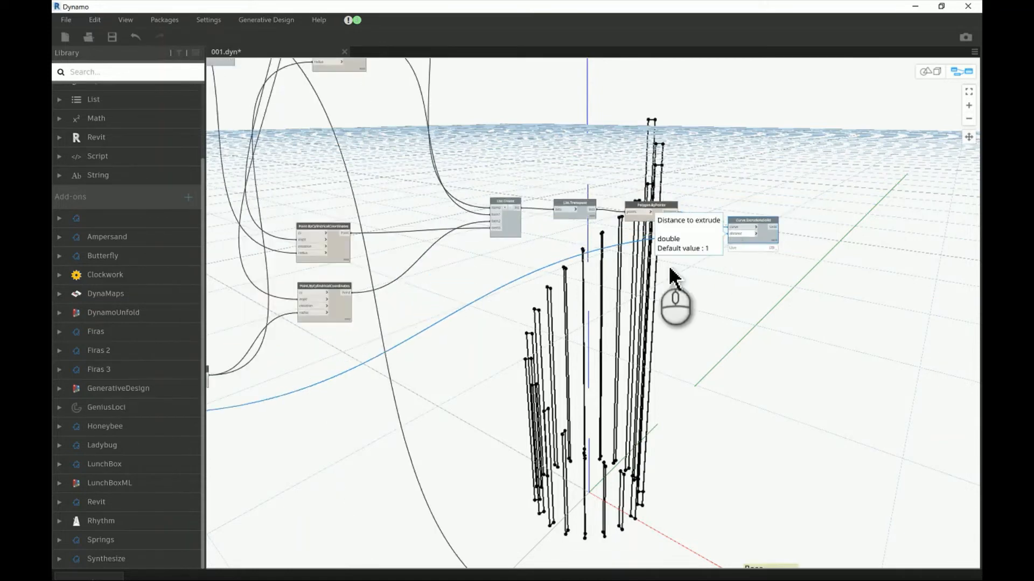
{"action": "scroll", "coordinate": [301, 359], "scroll_direction": "up", "scroll_amount": 5}
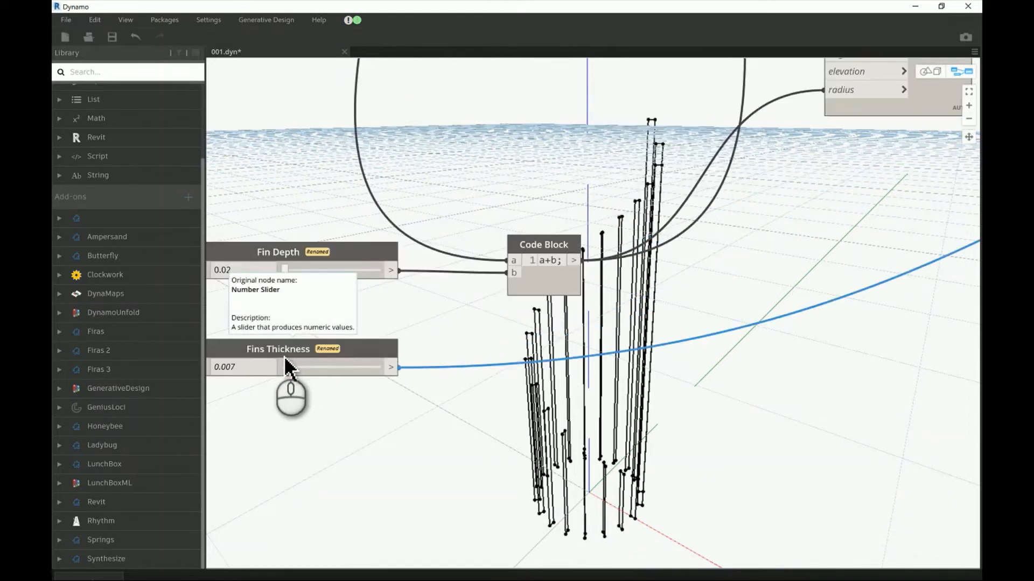
{"action": "scroll", "coordinate": [503, 442], "scroll_direction": "down", "scroll_amount": 4}
{"action": "scroll", "coordinate": [840, 299], "scroll_direction": "down", "scroll_amount": 2}
{"action": "scroll", "coordinate": [915, 306], "scroll_direction": "up", "scroll_amount": 5}
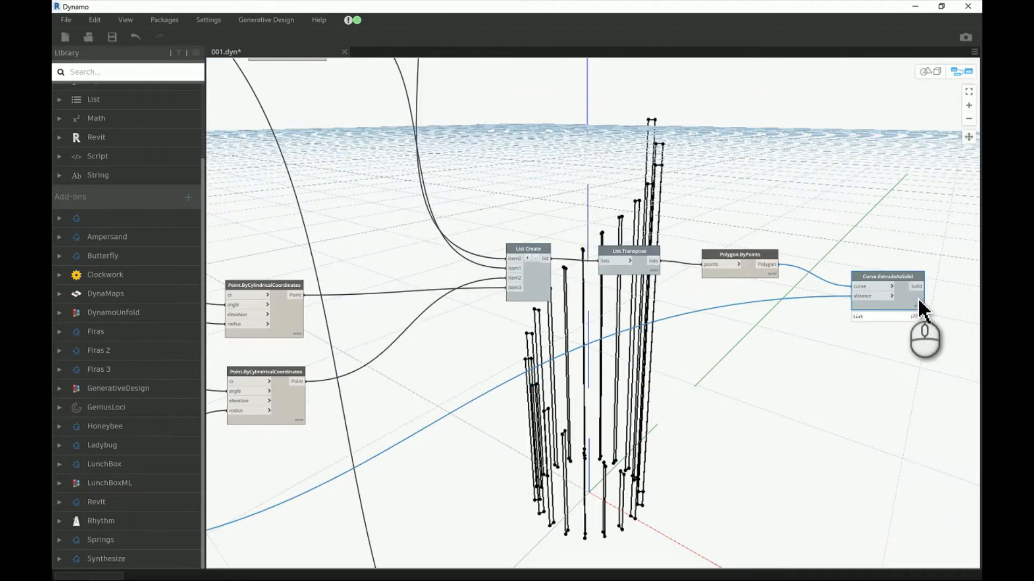
Turn on the geometry preview of the Curve.ExtrudeAsSolid node to display the extruded fins
{"action": "right_click", "coordinate": [904, 293]}
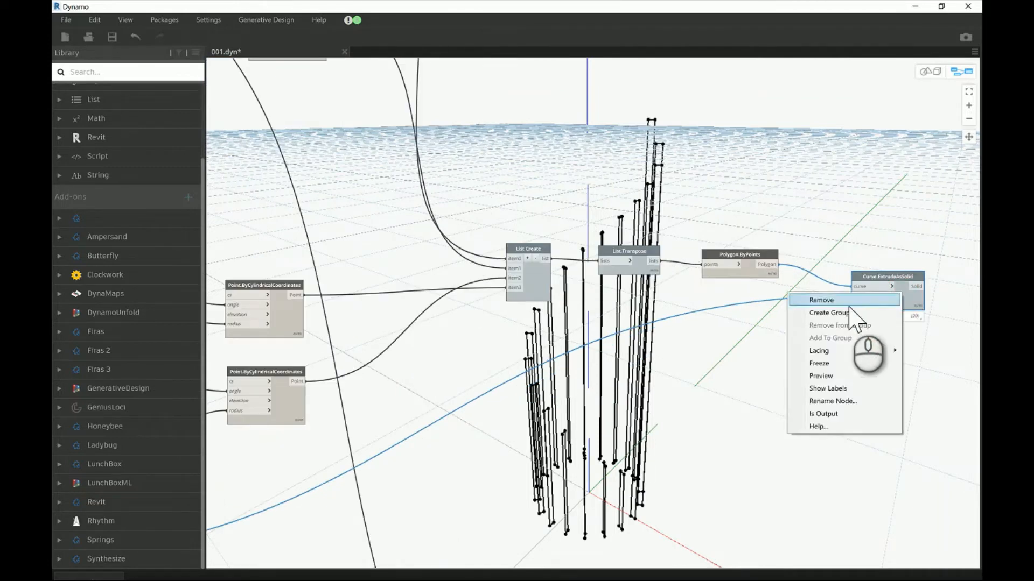
{"action": "left_click", "coordinate": [832, 376]}
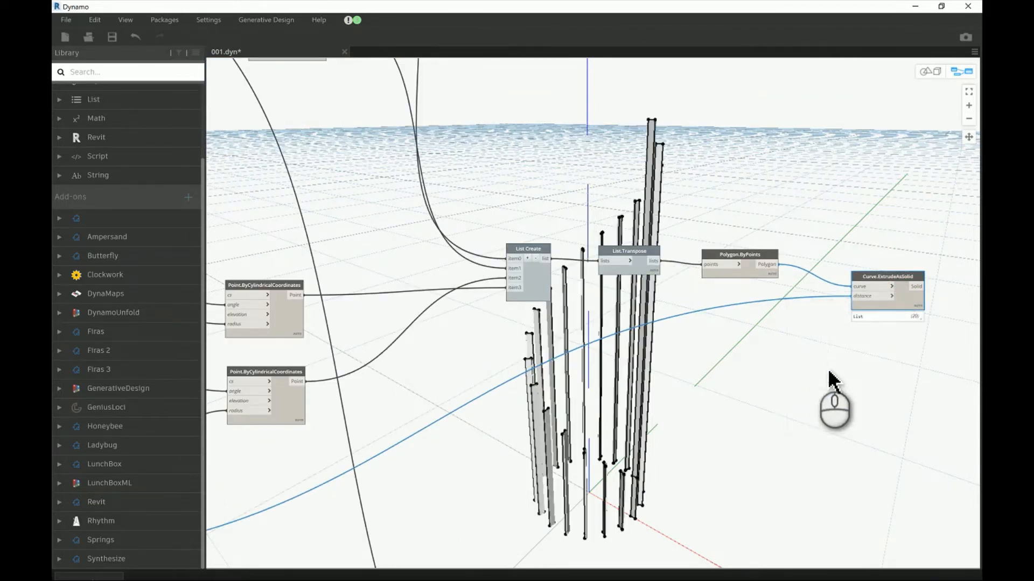
{"action": "left_click", "coordinate": [770, 369]}
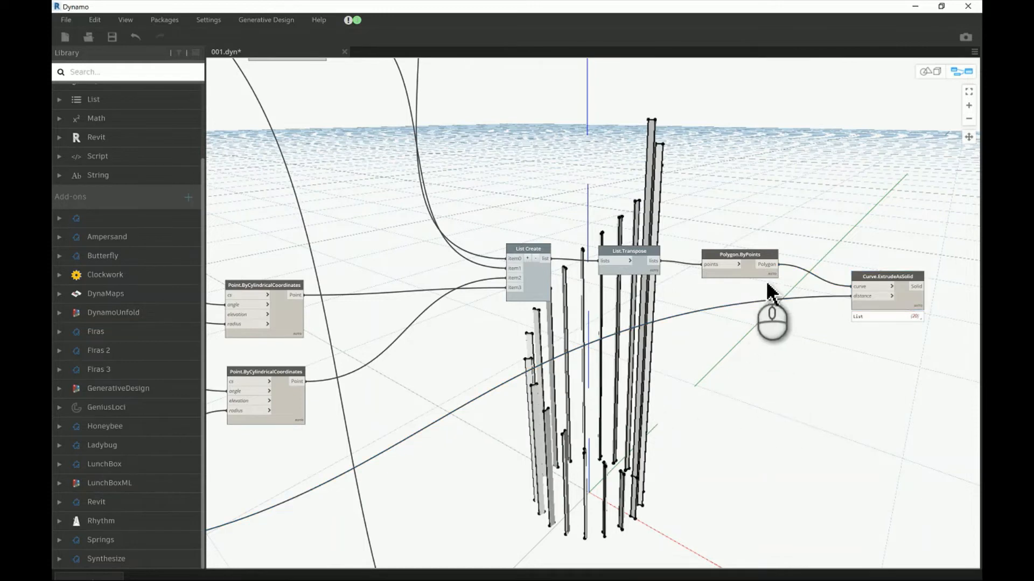
Turn off the geometry preview of the Polygon.ByPoints node
{"action": "left_click", "coordinate": [747, 270]}
{"action": "right_click", "coordinate": [747, 273]}
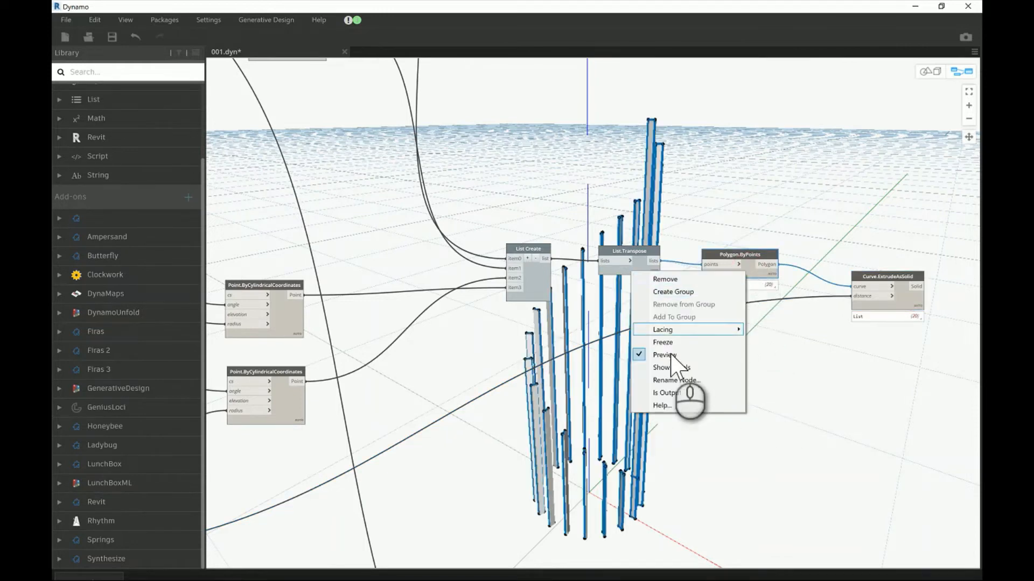
{"action": "left_click", "coordinate": [669, 354]}
{"action": "left_click", "coordinate": [777, 373]}
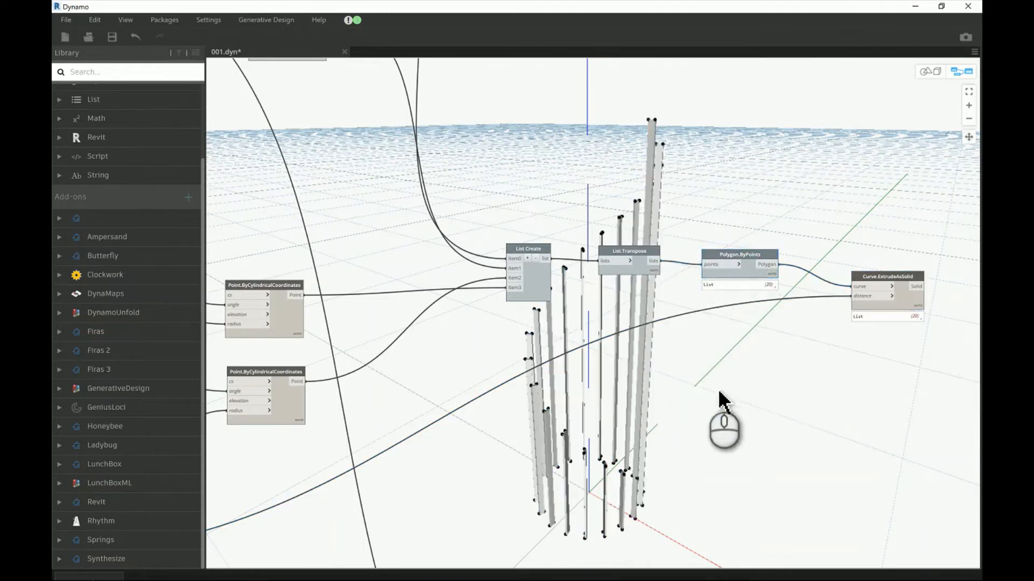
Raise the Fins Thickness slider to 0.03 and inspect the thickened fins from another angle
{"action": "middle_click_drag", "start_coordinate": [550, 185], "coordinate": [607, 143]}
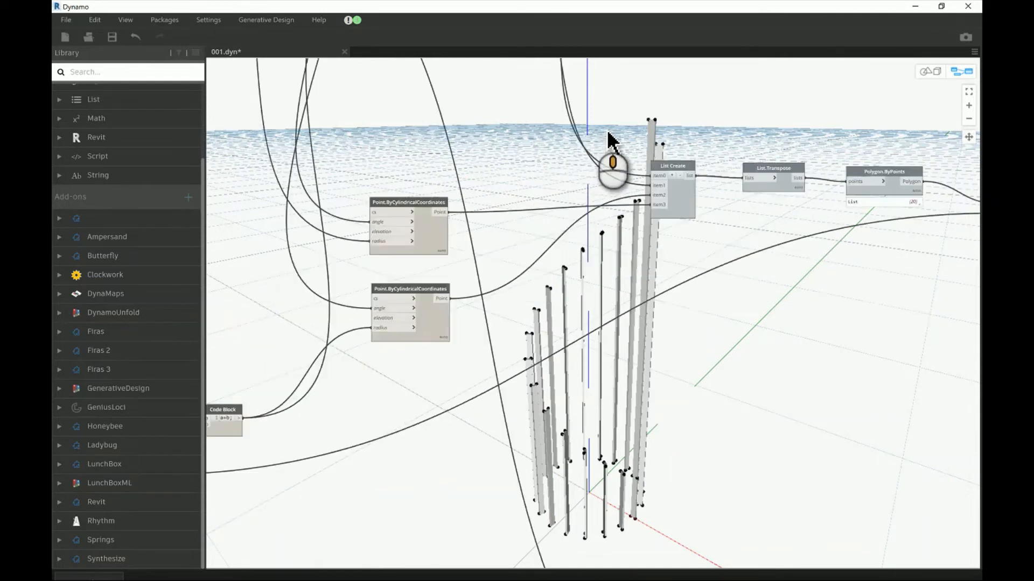
{"action": "middle_click_drag", "start_coordinate": [452, 346], "coordinate": [651, 300]}
{"action": "scroll", "coordinate": [471, 289], "scroll_direction": "up", "scroll_amount": 3}
{"action": "middle_click_drag", "start_coordinate": [503, 275], "coordinate": [722, 251]}
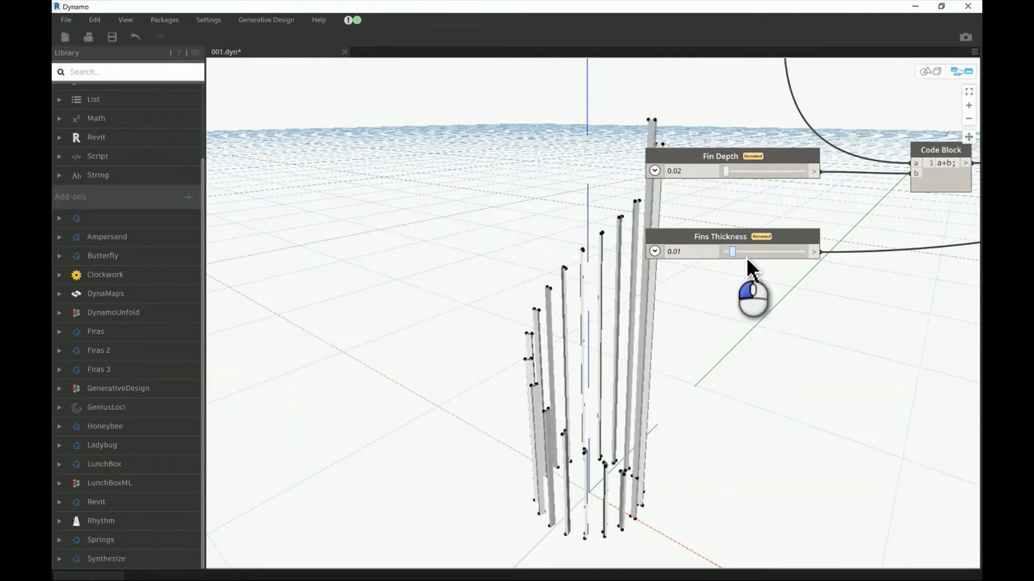
{"action": "left_click_drag", "start_coordinate": [753, 260], "coordinate": [755, 261]}
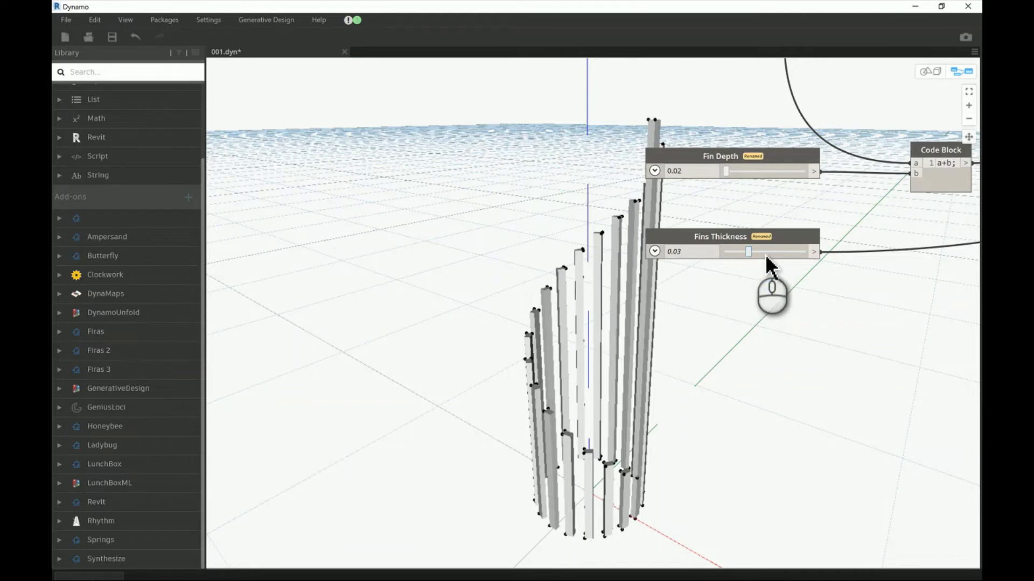
{"action": "left_click", "coordinate": [930, 71]}
{"action": "right_click_drag", "start_coordinate": [582, 369], "coordinate": [657, 370]}
Set the Fins Thickness slider value to 0.005
{"action": "left_click", "coordinate": [964, 72]}
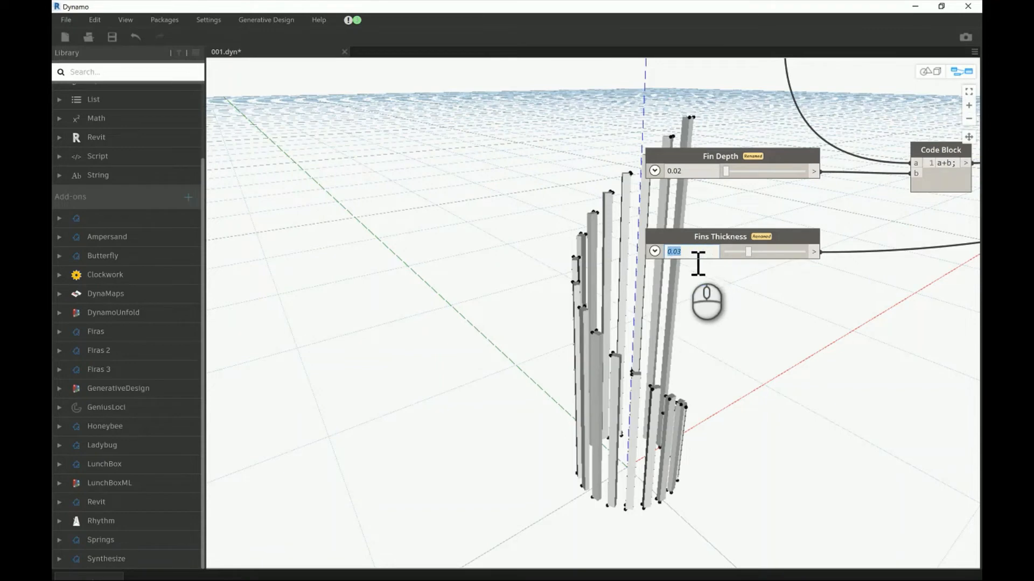
{"action": "type", "text": ".005"}
{"action": "key", "text": "Return"}
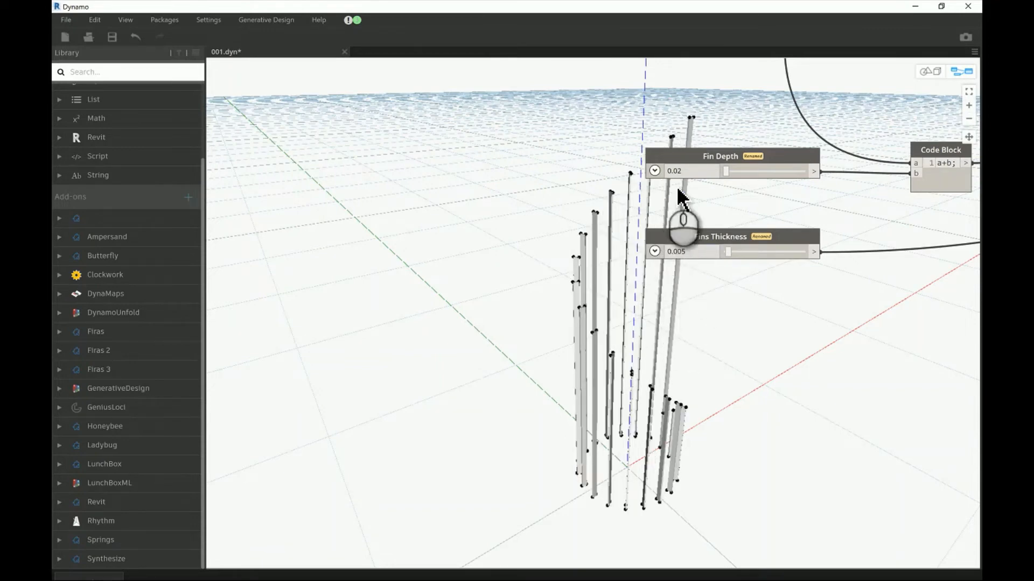
Try a Fin Depth of 0.1, inspecting the fins from another angle, and settle on 0.05
{"action": "left_click_drag", "start_coordinate": [743, 180], "coordinate": [745, 181]}
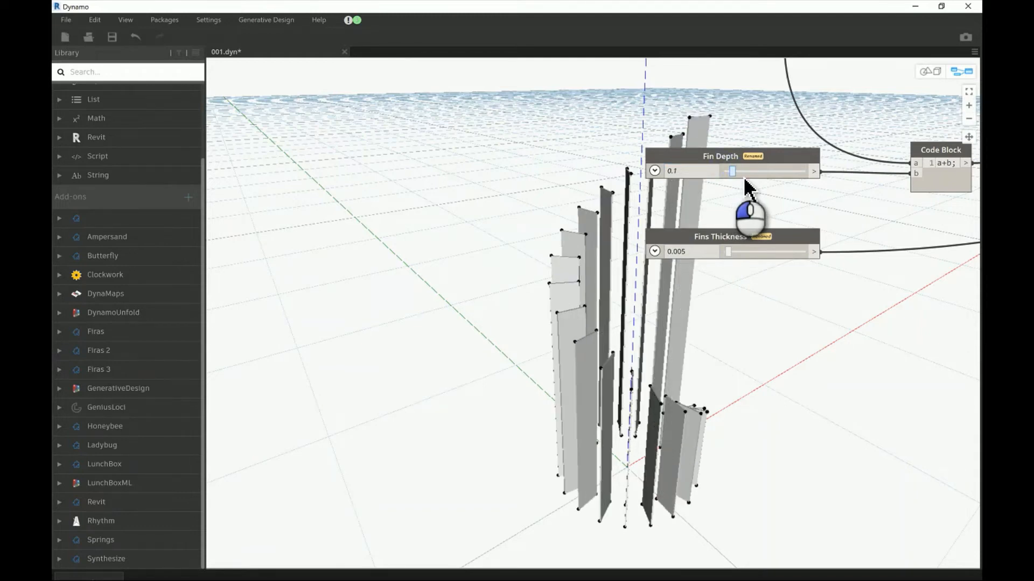
{"action": "left_click", "coordinate": [931, 71]}
{"action": "right_click_drag", "start_coordinate": [639, 346], "coordinate": [620, 353]}
{"action": "middle_click_drag", "start_coordinate": [676, 371], "coordinate": [662, 355]}
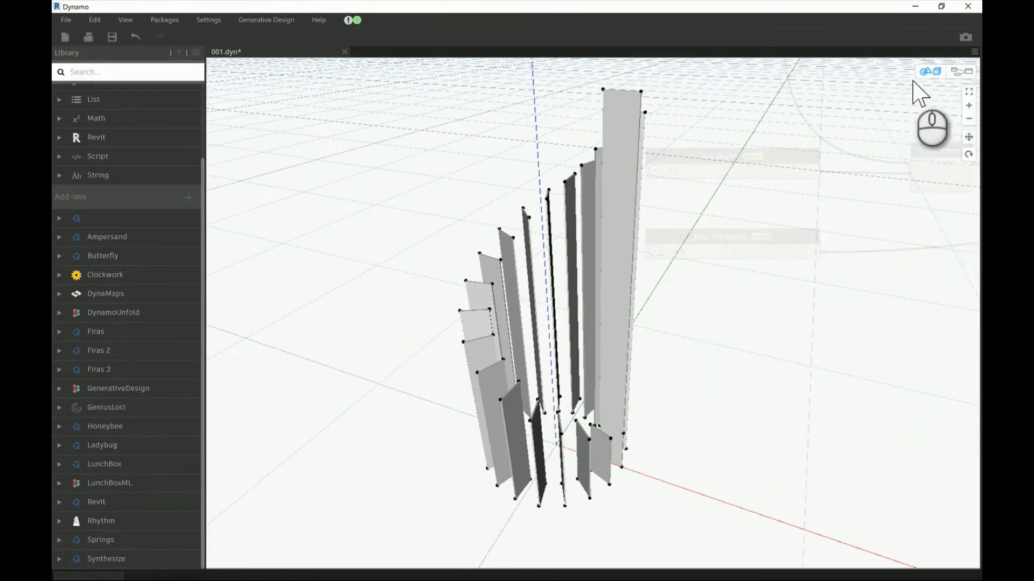
{"action": "left_click", "coordinate": [962, 74]}
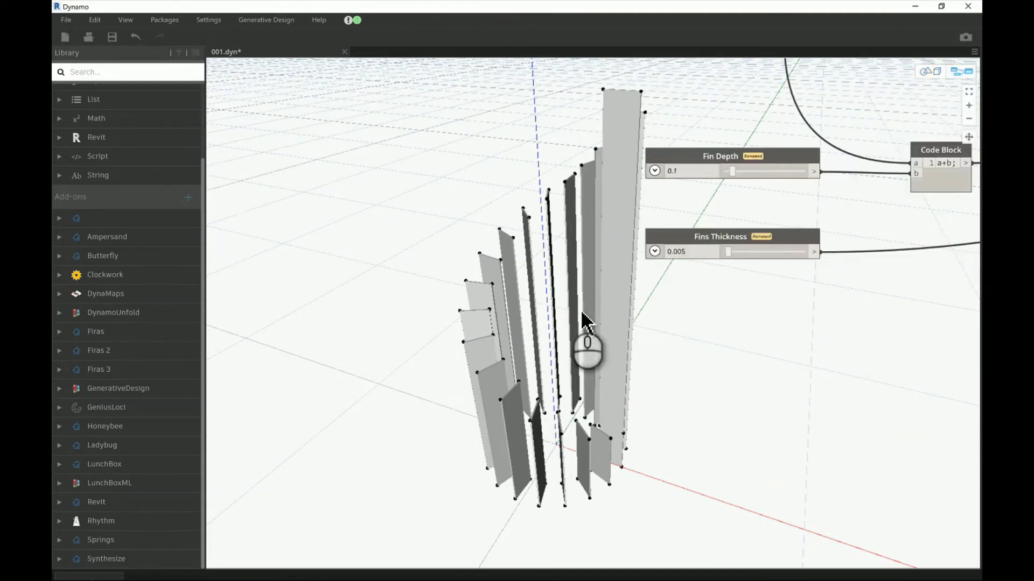
{"action": "mouse_move", "coordinate": [732, 171]}
{"action": "left_mouse_down"}
{"action": "mouse_move", "coordinate": [745, 171]}
{"action": "mouse_move", "coordinate": [746, 186]}
{"action": "left_mouse_up"}
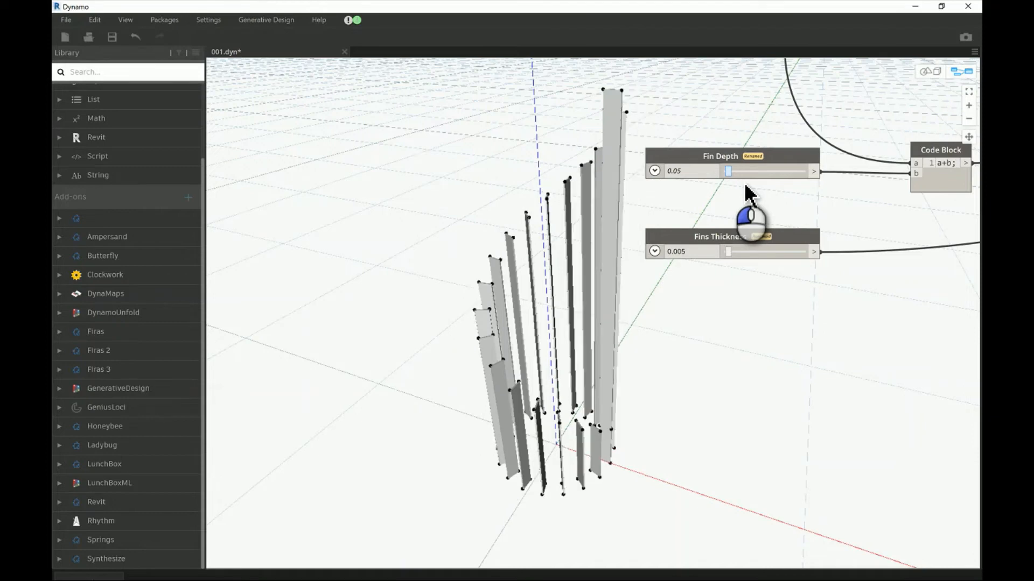
Raise the Radius slider to 0.35 and inspect the widened ring of fins from another angle
{"action": "middle_click_drag", "start_coordinate": [678, 116], "coordinate": [695, 435]}
{"action": "scroll", "coordinate": [695, 435], "scroll_direction": "down", "scroll_amount": 2}
{"action": "scroll", "coordinate": [679, 329], "scroll_direction": "down", "scroll_amount": 4}
{"action": "middle_click_drag", "start_coordinate": [673, 247], "coordinate": [665, 360]}
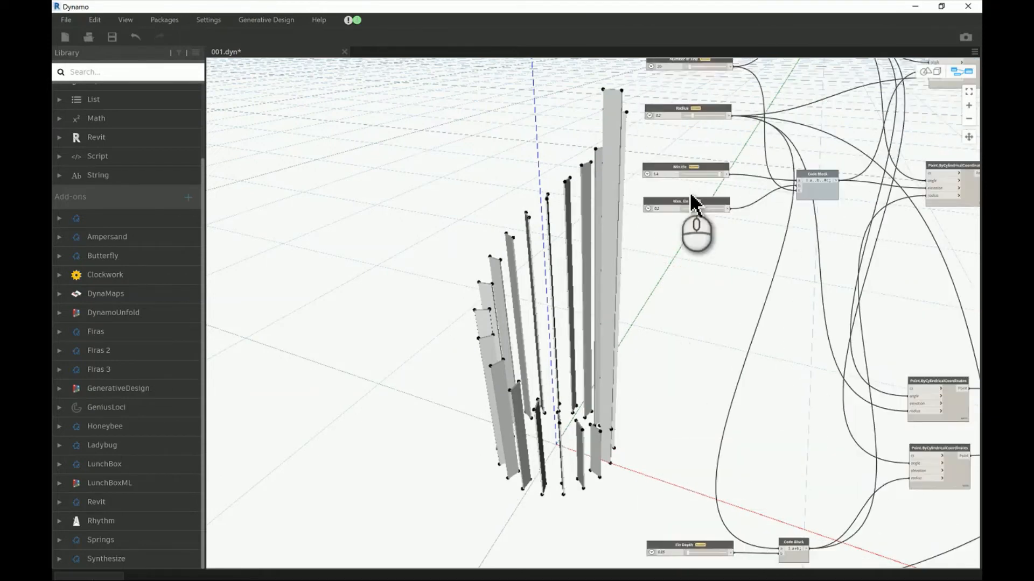
{"action": "scroll", "coordinate": [692, 158], "scroll_direction": "up", "scroll_amount": 4}
{"action": "scroll", "coordinate": [694, 172], "scroll_direction": "up", "scroll_amount": 1}
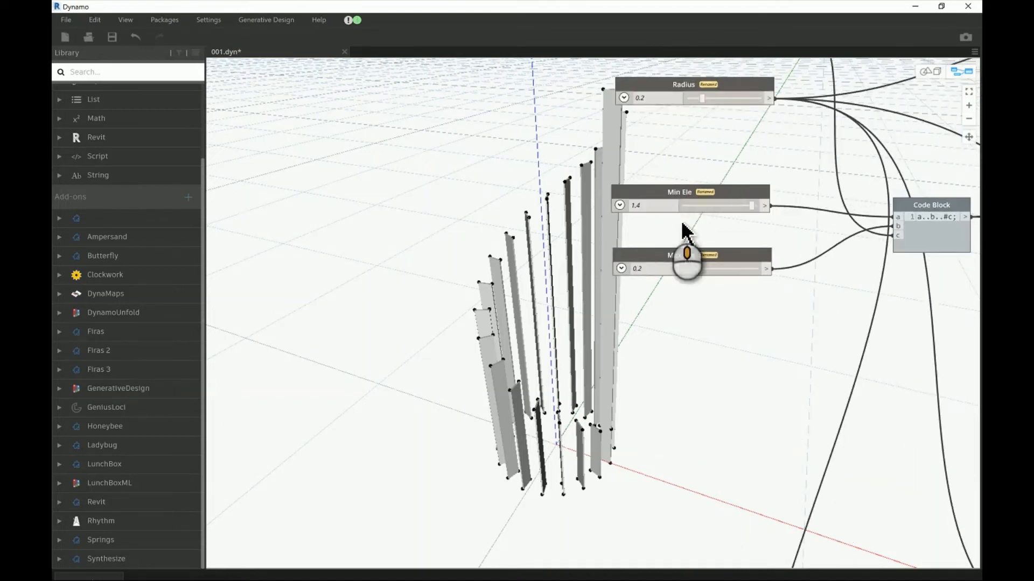
{"action": "scroll", "coordinate": [687, 223], "scroll_direction": "up", "scroll_amount": 3}
{"action": "left_click_drag", "start_coordinate": [710, 167], "coordinate": [715, 168]}
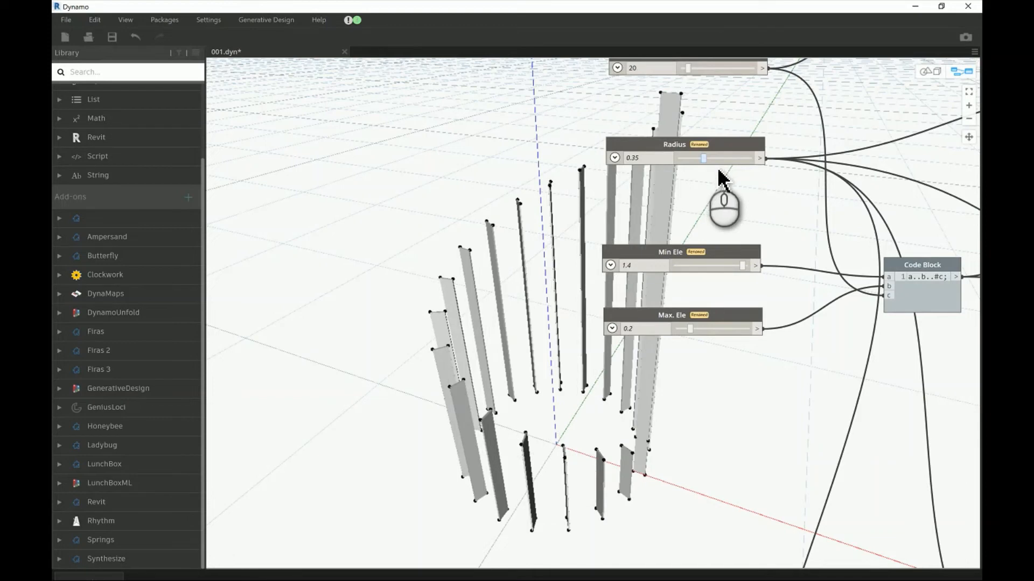
{"action": "left_click", "coordinate": [927, 71]}
{"action": "mouse_move", "coordinate": [544, 312]}
{"action": "right_mouse_down"}
{"action": "mouse_move", "coordinate": [572, 302]}
{"action": "mouse_move", "coordinate": [541, 294]}
{"action": "right_mouse_up"}
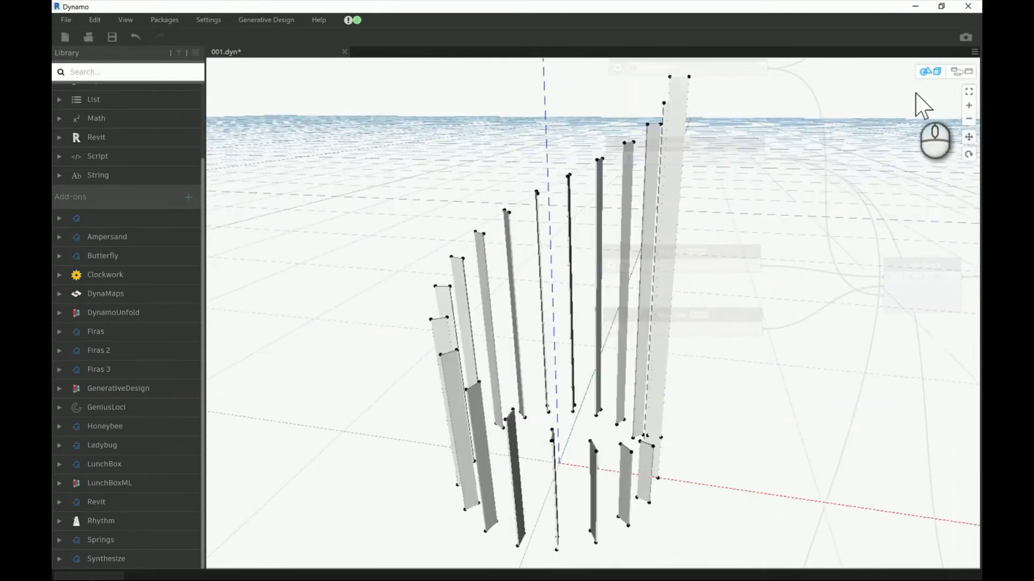
{"action": "left_click", "coordinate": [962, 71]}
Set the Overall Rotation Degree to 180 and inspect the half-turn arrangement of fins from another angle
{"action": "middle_click_drag", "start_coordinate": [602, 191], "coordinate": [570, 298]}
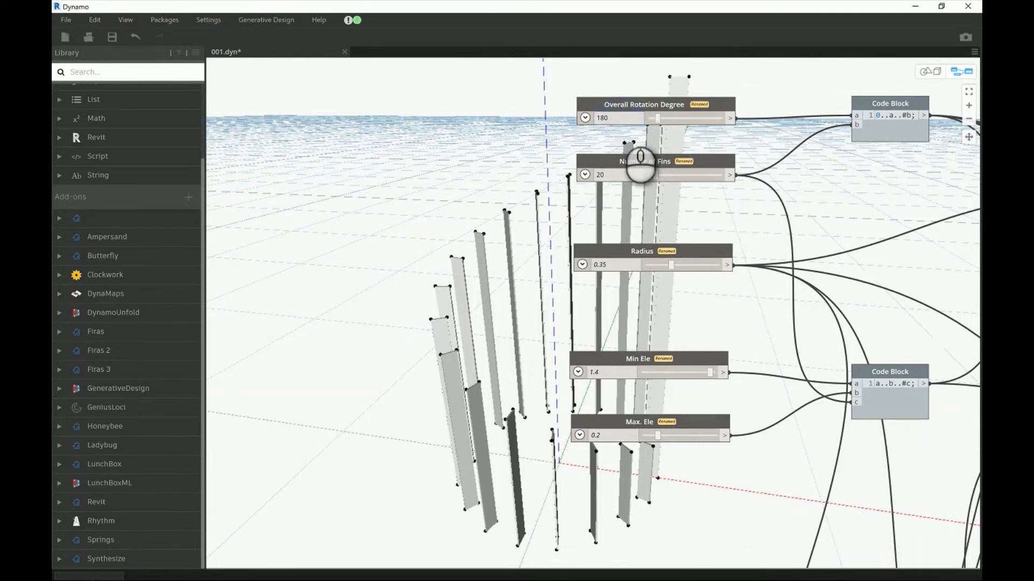
{"action": "left_click", "coordinate": [450, 343]}
{"action": "middle_click_drag", "start_coordinate": [476, 347], "coordinate": [560, 335]}
{"action": "left_click", "coordinate": [936, 71]}
{"action": "right_click_drag", "start_coordinate": [508, 296], "coordinate": [545, 310]}
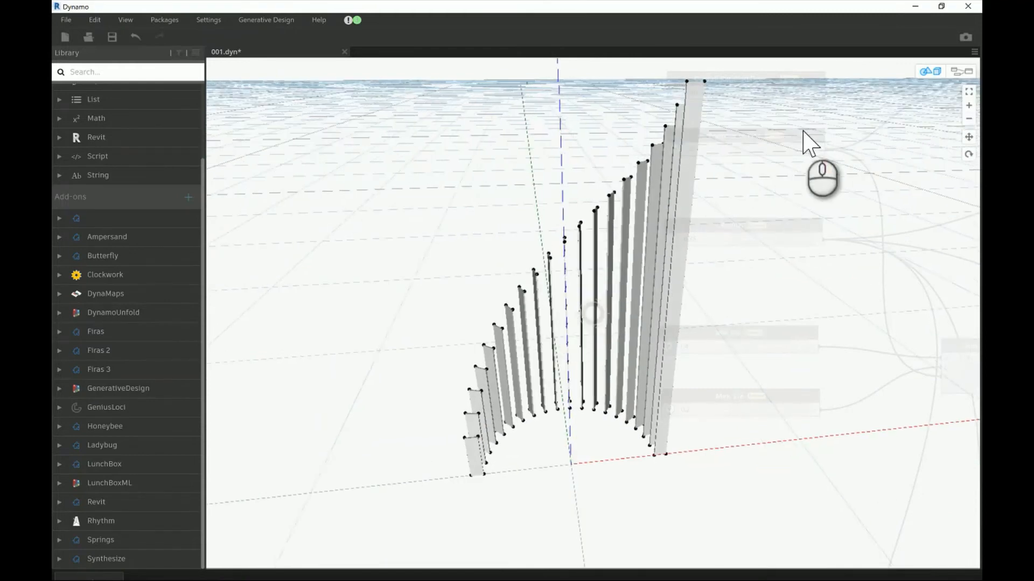
{"action": "left_click", "coordinate": [962, 71]}
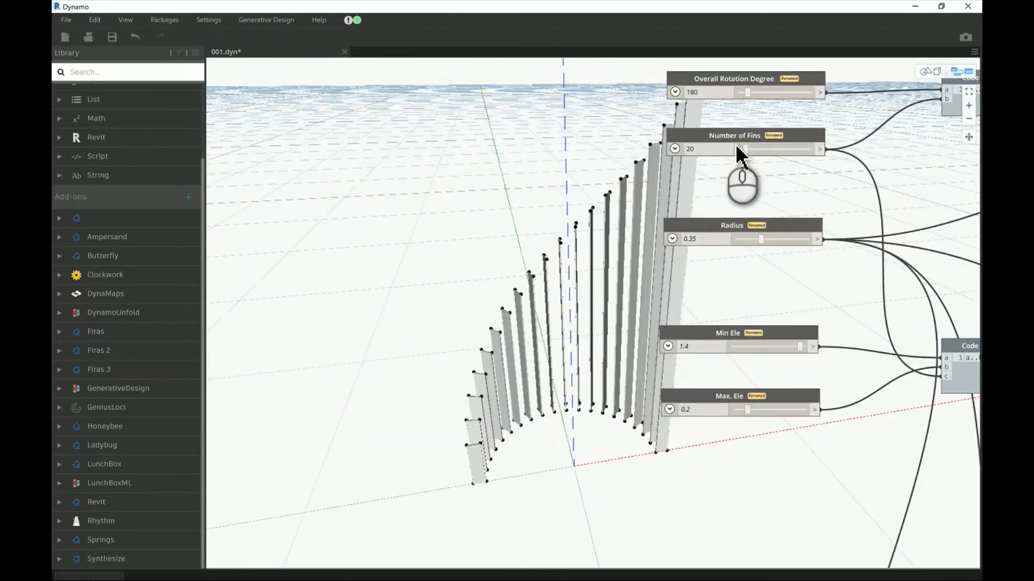
Set the Number of Fins to 50 and lower the Max. Ele slider to 0.05
{"action": "left_click", "coordinate": [766, 149]}
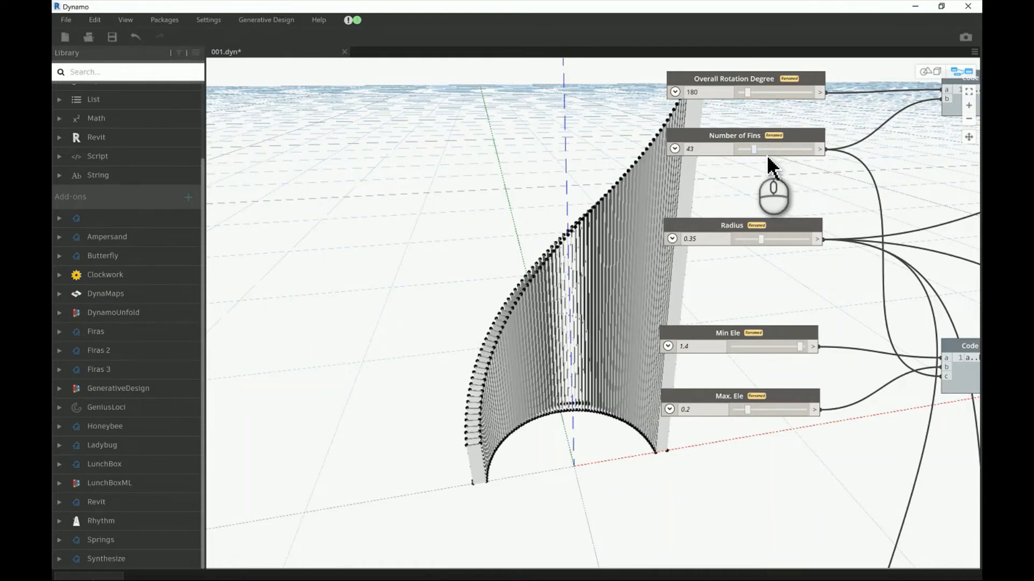
{"action": "left_click_drag", "start_coordinate": [768, 151], "coordinate": [753, 150]}
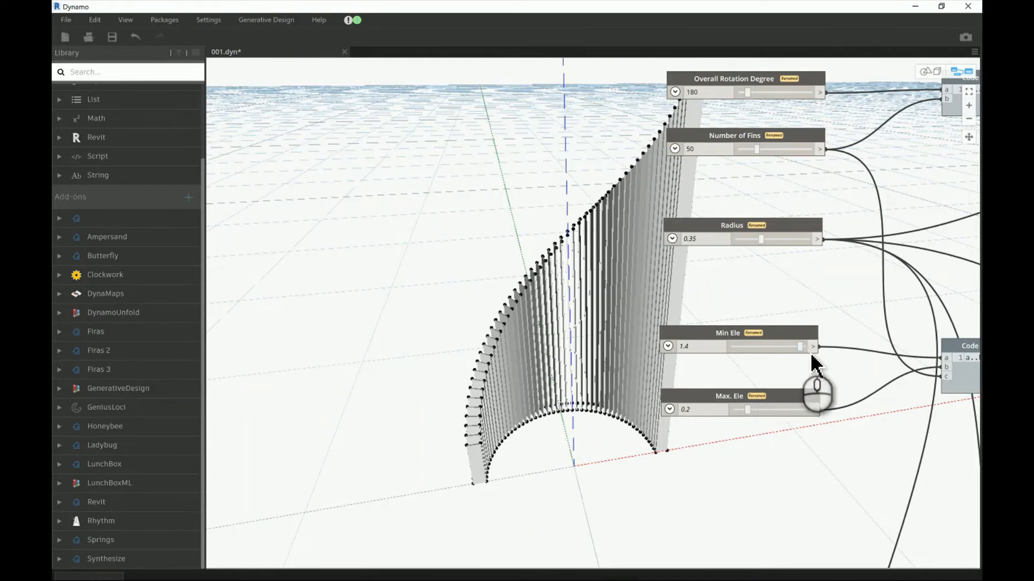
{"action": "left_click_drag", "start_coordinate": [760, 421], "coordinate": [750, 423]}
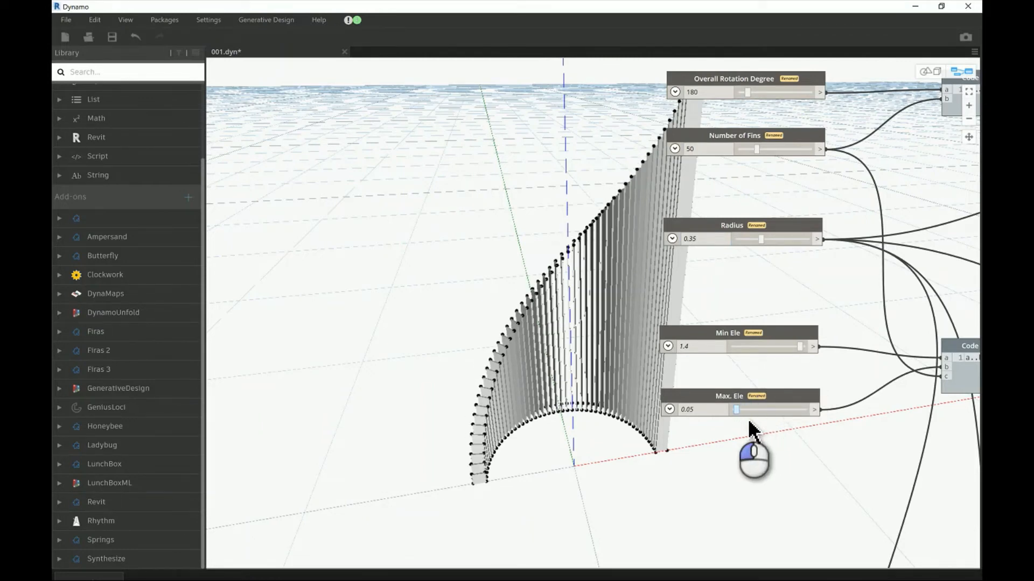
Set the Overall Rotation Degree to 720 and the Number of Fins to 150, and orbit around the fins
{"action": "middle_click_drag", "start_coordinate": [665, 153], "coordinate": [658, 231]}
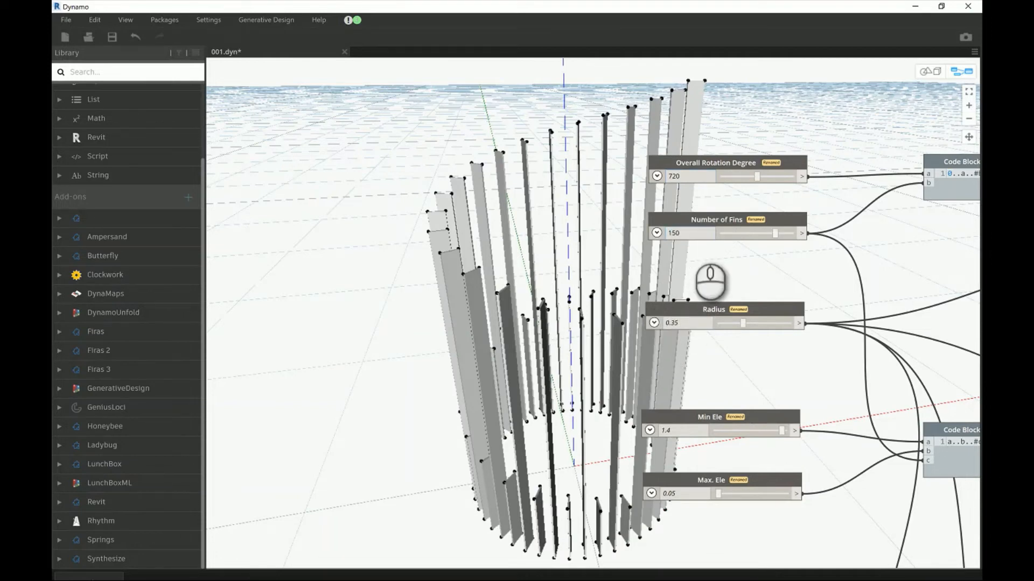
{"action": "left_click", "coordinate": [929, 71]}
{"action": "left_click_drag", "start_coordinate": [473, 276], "coordinate": [420, 277]}
{"action": "right_click_drag", "start_coordinate": [423, 280], "coordinate": [454, 282]}
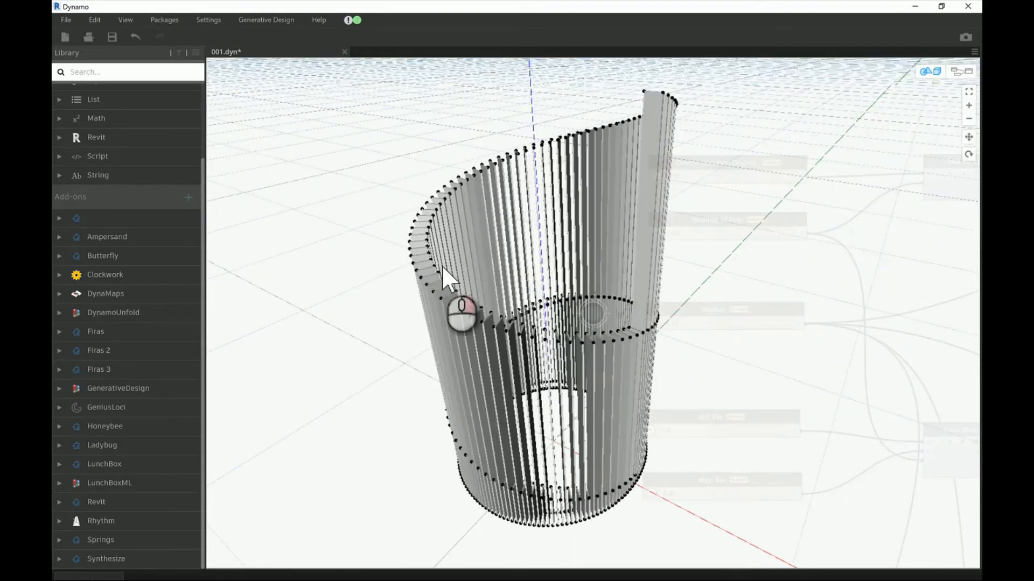
Set the Radius to 0.3 and the Overall Rotation Degree to 360, and view the fins from a lower angle
{"action": "left_click", "coordinate": [967, 70]}
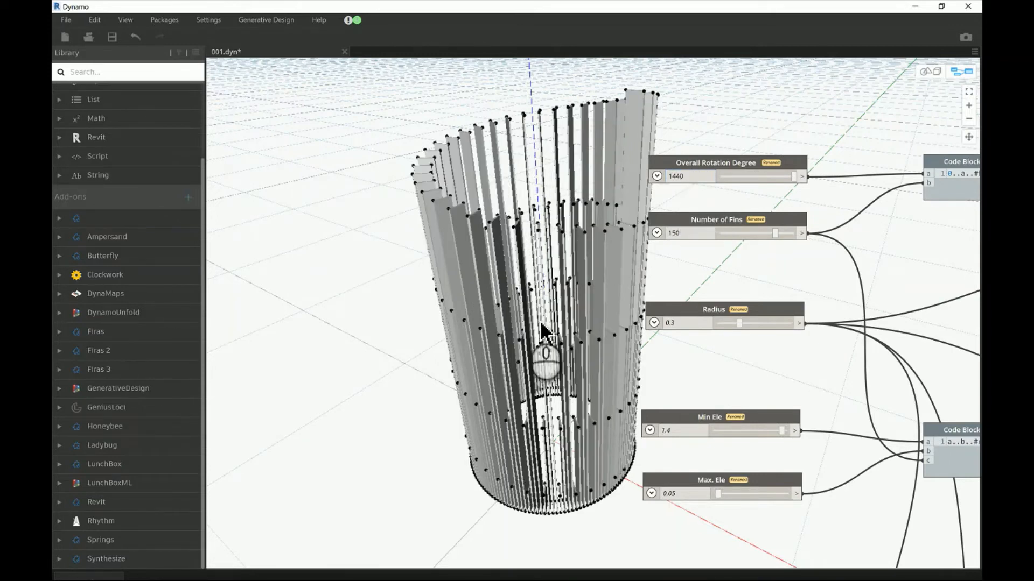
{"action": "left_click", "coordinate": [691, 176]}
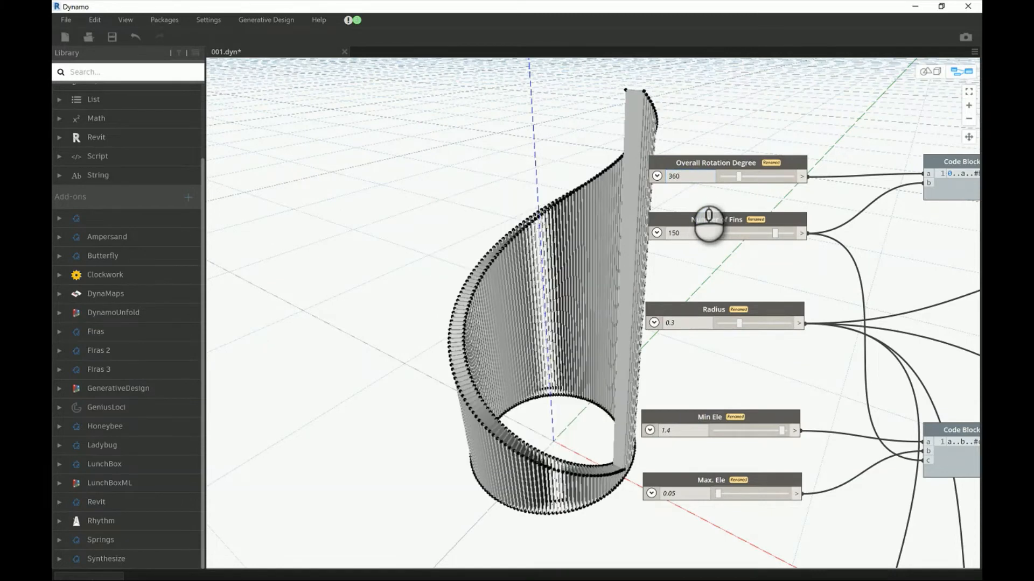
{"action": "left_click", "coordinate": [930, 71]}
{"action": "mouse_move", "coordinate": [618, 259]}
{"action": "right_mouse_down"}
{"action": "mouse_move", "coordinate": [706, 242]}
{"action": "mouse_move", "coordinate": [615, 246]}
{"action": "right_mouse_up"}
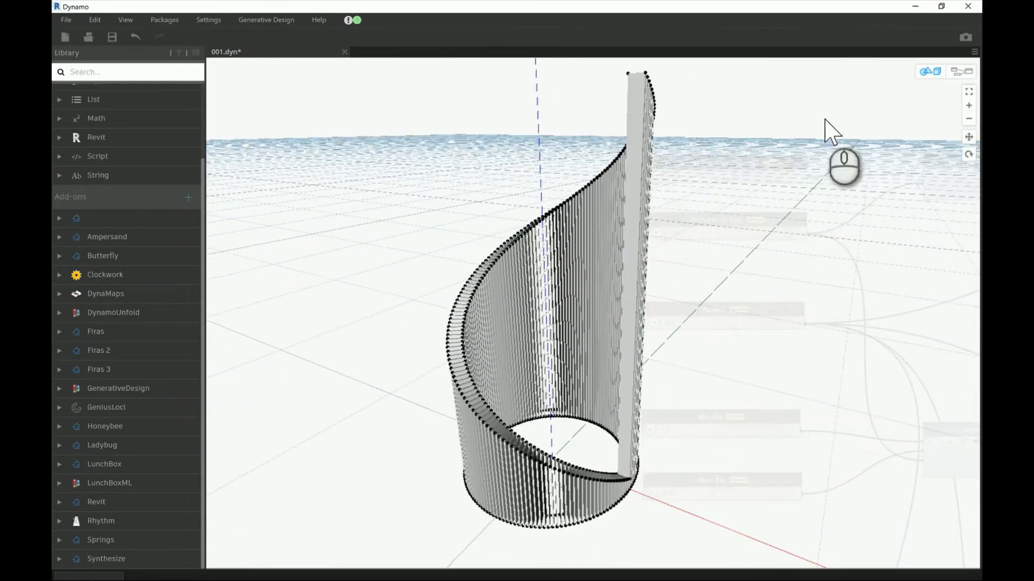
{"action": "left_click", "coordinate": [972, 75]}
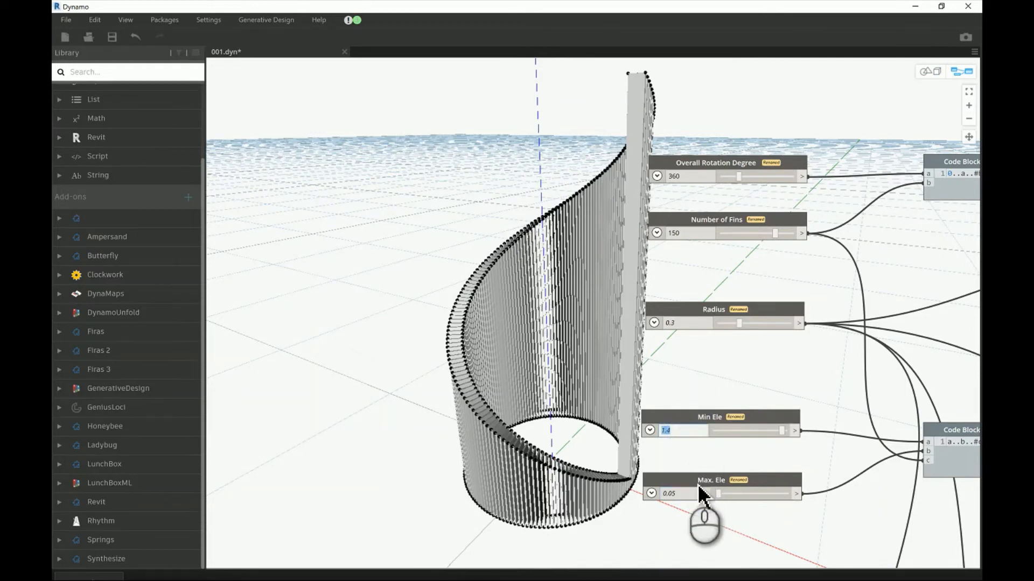
Move the Min Ele and Max. Ele slider nodes slightly higher in the graph
{"action": "left_click_drag", "start_coordinate": [714, 415], "coordinate": [726, 398]}
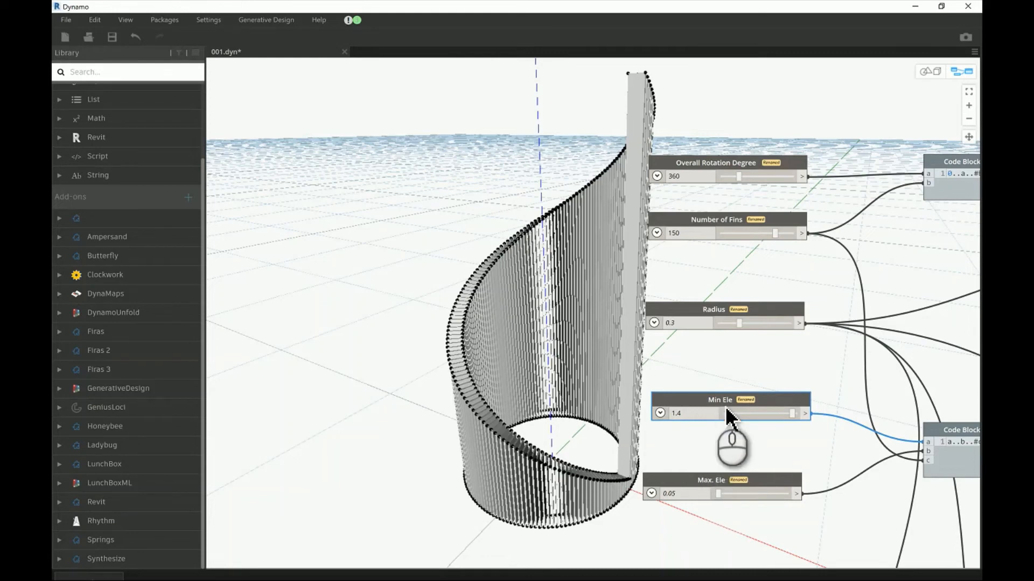
{"action": "left_click_drag", "start_coordinate": [727, 411], "coordinate": [733, 406]}
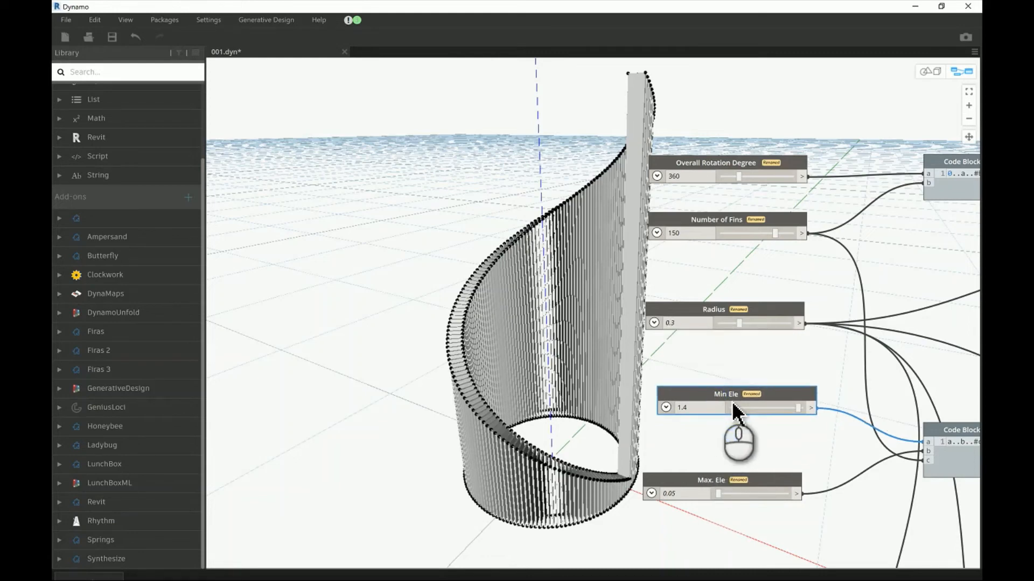
{"action": "left_click_drag", "start_coordinate": [710, 495], "coordinate": [727, 473]}
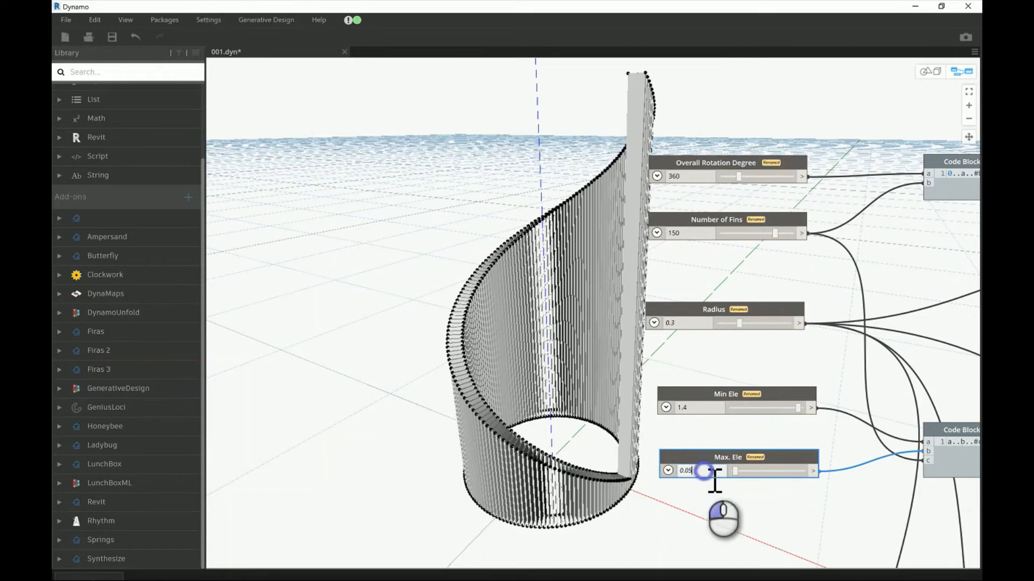
Try a Max. Ele value of 0.1 and set it to 0.2
{"action": "left_click_drag", "start_coordinate": [703, 472], "coordinate": [689, 481]}
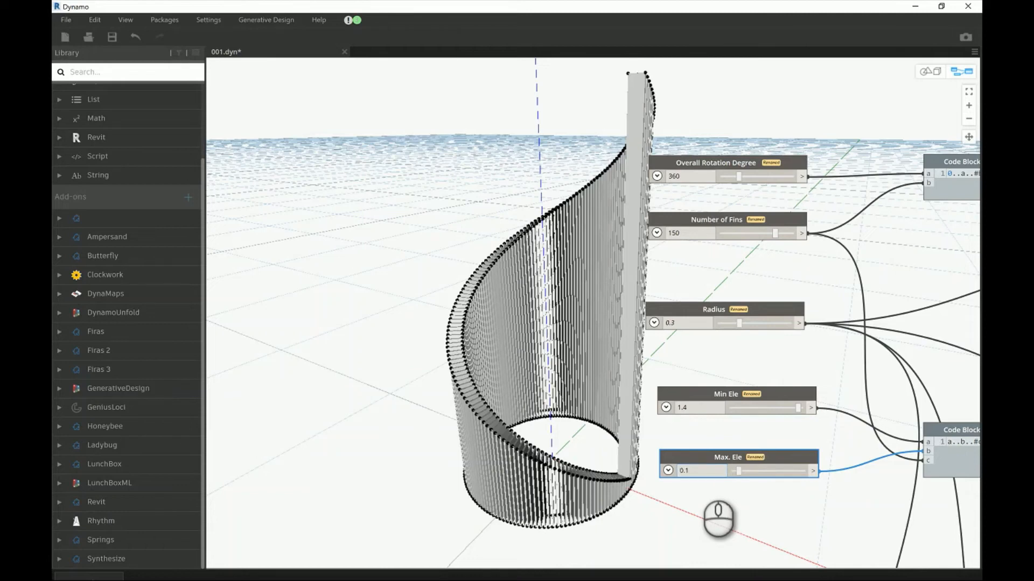
{"action": "left_click", "coordinate": [687, 499]}
{"action": "left_click", "coordinate": [699, 472]}
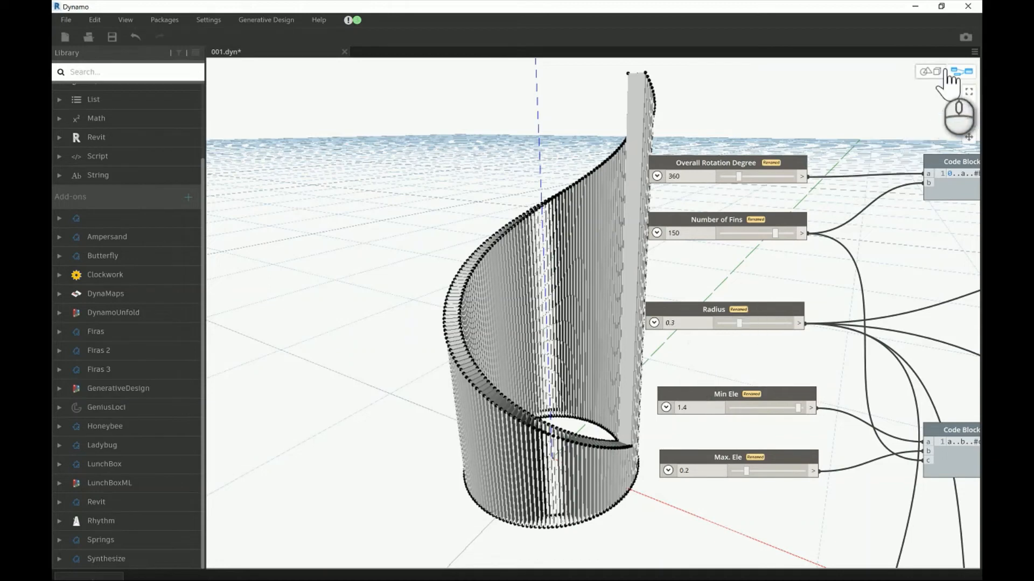
Set the Number of Fins to 50 and inspect the more widely spaced fins from another angle
{"action": "double_click", "coordinate": [692, 234]}
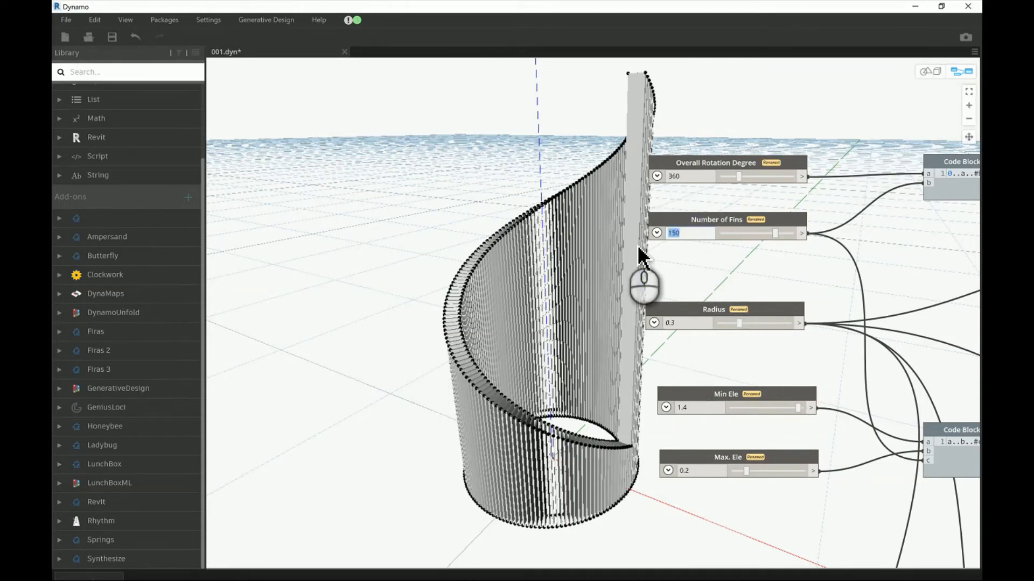
{"action": "type", "text": "75"}
{"action": "left_click", "coordinate": [699, 264]}
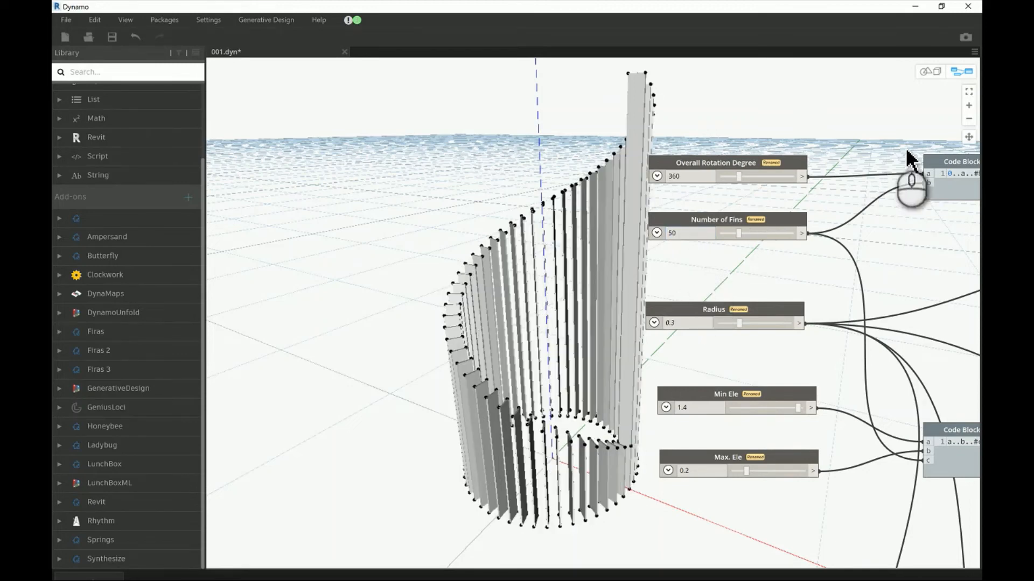
{"action": "left_click", "coordinate": [925, 72]}
{"action": "right_click_drag", "start_coordinate": [530, 313], "coordinate": [606, 307]}
{"action": "left_click", "coordinate": [958, 71]}
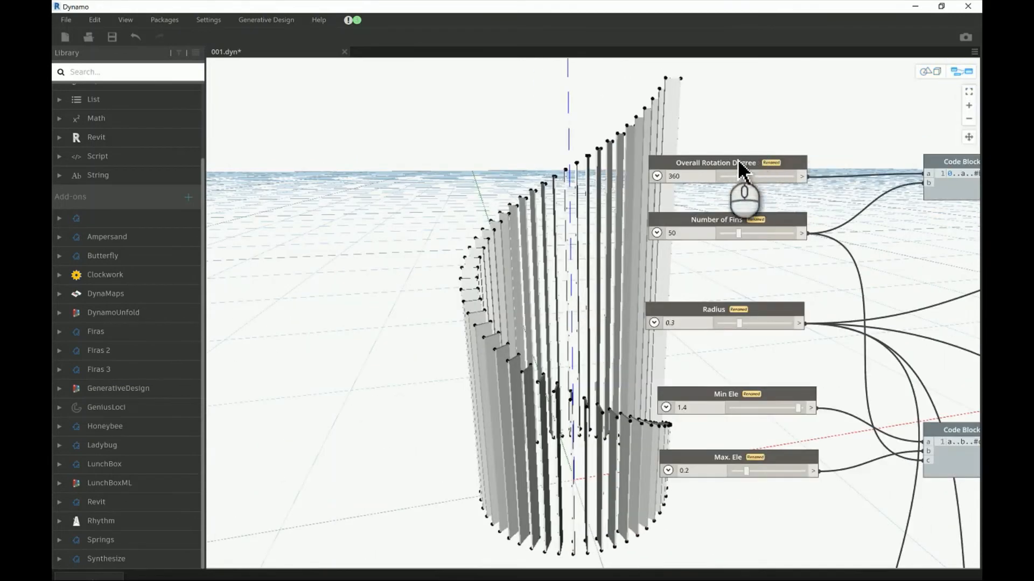
Examine the rest of the graph, following the nodes that feed the Base, Holder and Lighting Bulb groups
{"action": "scroll", "coordinate": [539, 226], "scroll_direction": "down", "scroll_amount": 5}
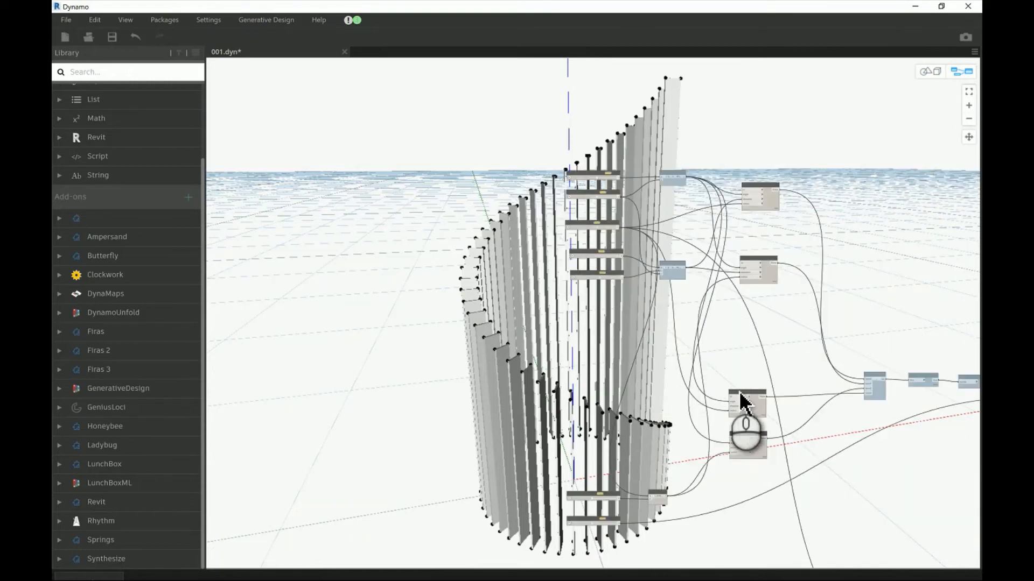
{"action": "middle_click_drag", "start_coordinate": [651, 364], "coordinate": [628, 322]}
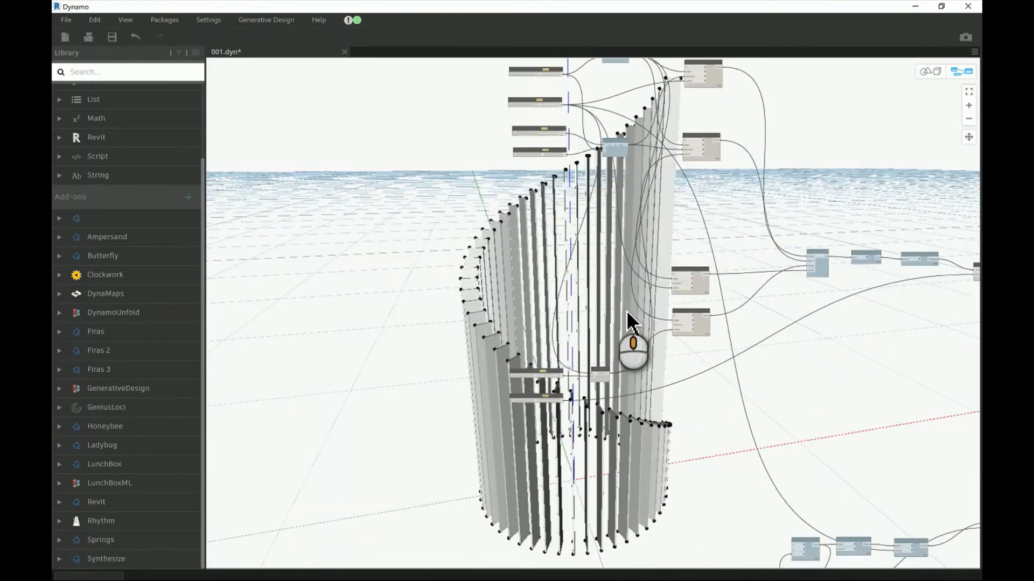
{"action": "middle_click_drag", "start_coordinate": [823, 339], "coordinate": [640, 331]}
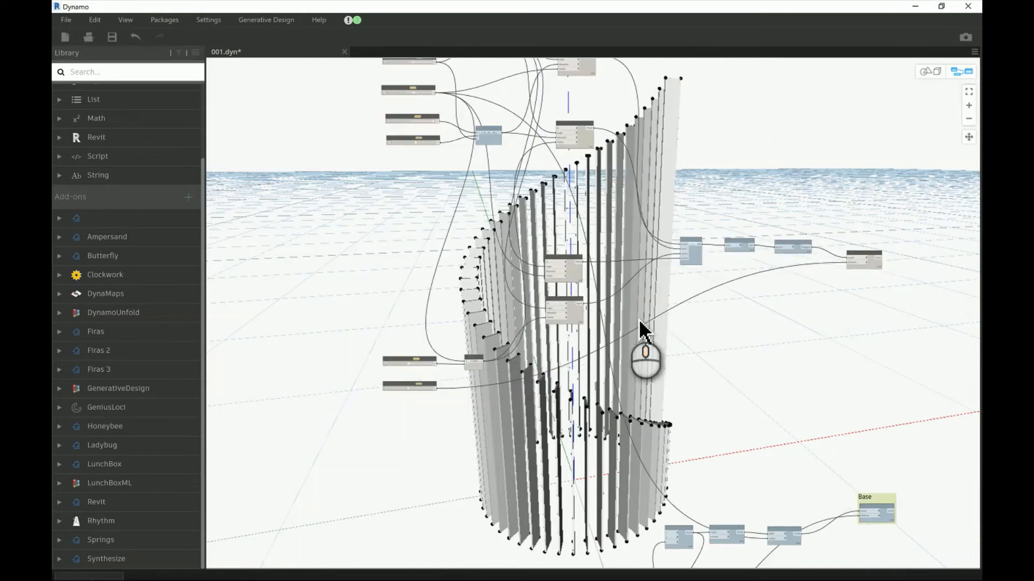
{"action": "middle_click_drag", "start_coordinate": [653, 237], "coordinate": [734, 404]}
{"action": "scroll", "coordinate": [733, 411], "scroll_direction": "up", "scroll_amount": 3}
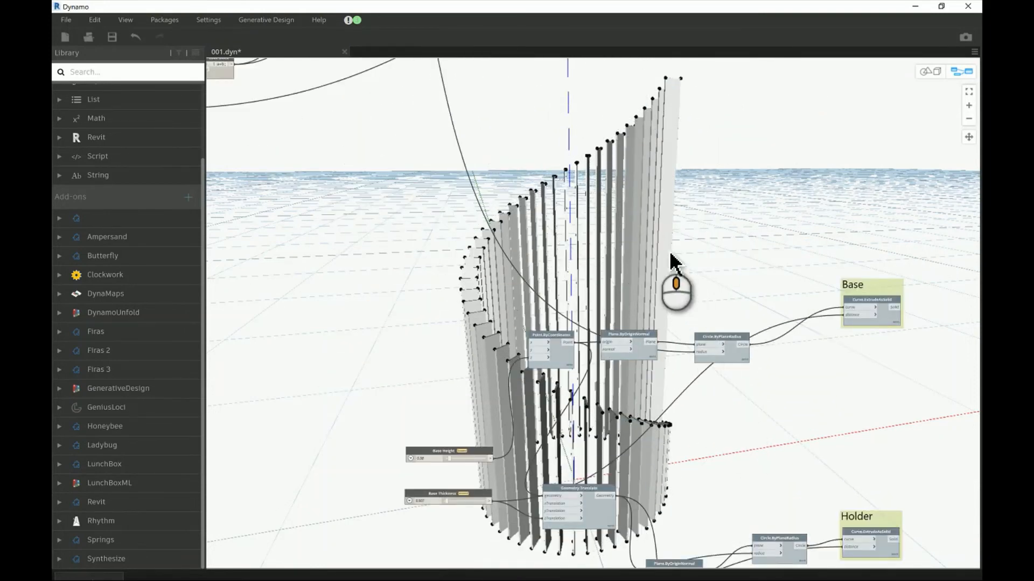
{"action": "middle_click_drag", "start_coordinate": [674, 272], "coordinate": [672, 263]}
{"action": "middle_click_drag", "start_coordinate": [703, 358], "coordinate": [677, 233]}
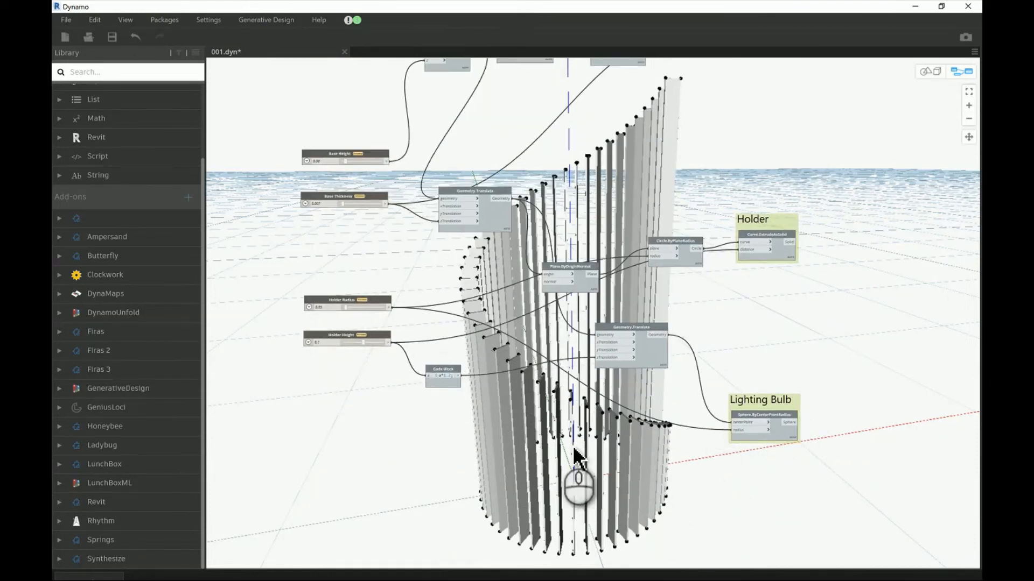
Trace the Base group by selecting its Curve.ExtrudeAsSolid node and the Point.ByCoordinates node that starts the chain
{"action": "middle_click_drag", "start_coordinate": [487, 231], "coordinate": [515, 122]}
{"action": "scroll", "coordinate": [643, 141], "scroll_direction": "up", "scroll_amount": 3}
{"action": "left_click", "coordinate": [934, 190]}
{"action": "left_click_drag", "start_coordinate": [934, 190], "coordinate": [934, 197]}
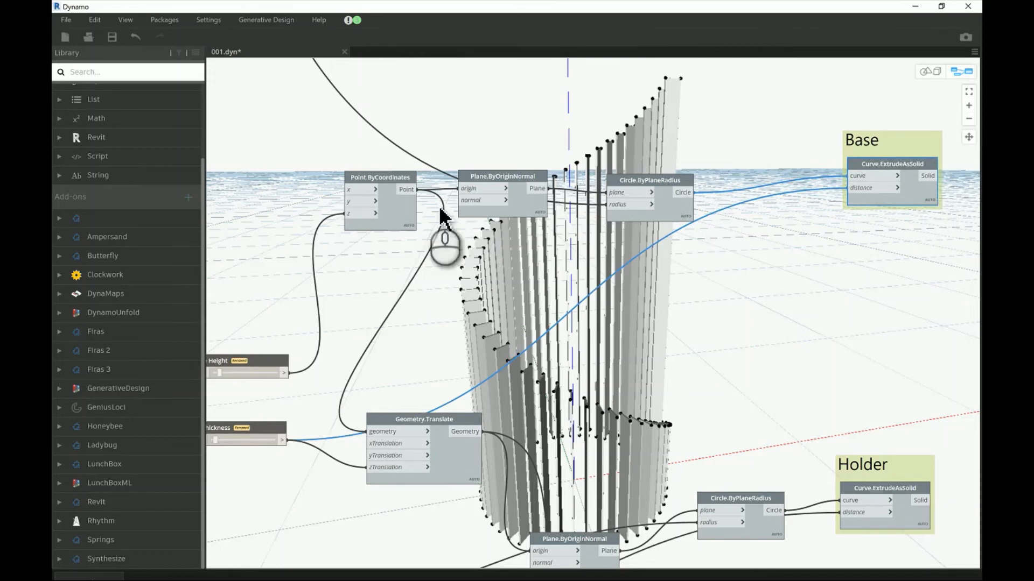
{"action": "left_click", "coordinate": [404, 219]}
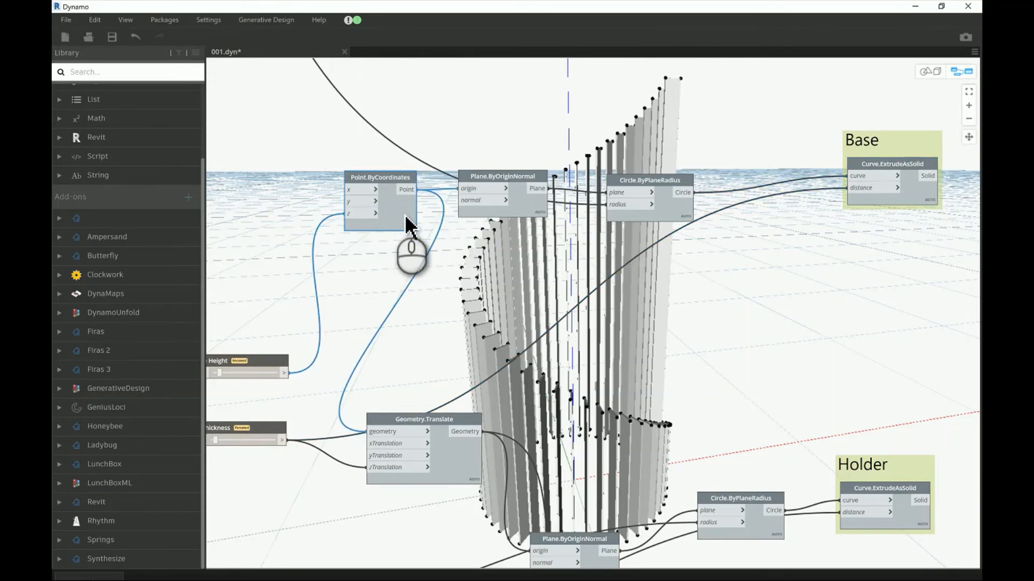
Turn on the preview of the Base chain's Point.ByCoordinates node and inspect its point among the fins in the 3D view
{"action": "right_click", "coordinate": [395, 211]}
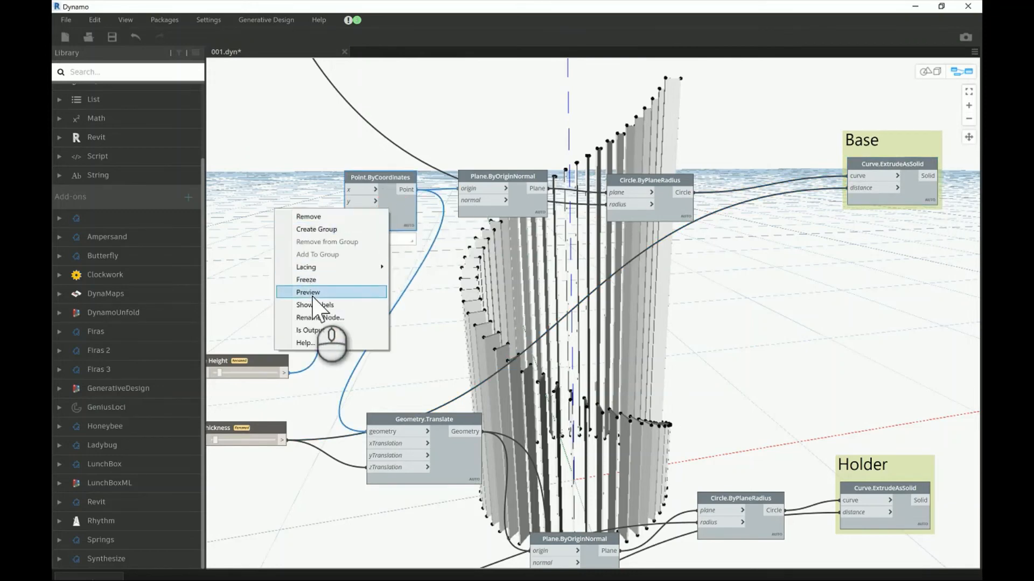
{"action": "left_click", "coordinate": [313, 292]}
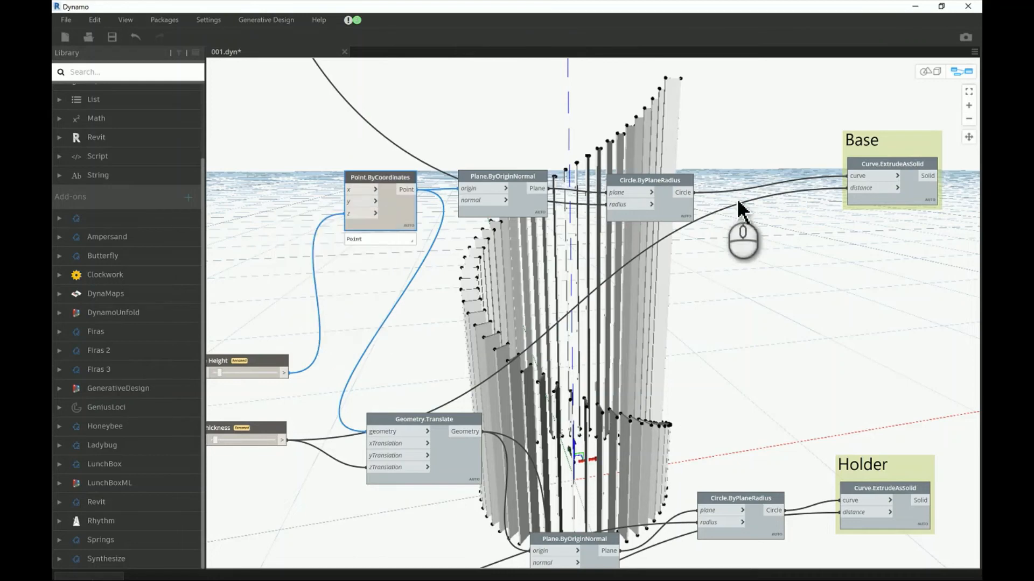
{"action": "left_click", "coordinate": [930, 71]}
{"action": "right_click_drag", "start_coordinate": [594, 371], "coordinate": [593, 334]}
{"action": "left_click", "coordinate": [961, 71]}
Reduce the Number of Fins to 8 and view the base point between the fins from a higher angle
{"action": "scroll", "coordinate": [461, 185], "scroll_direction": "down", "scroll_amount": 4}
{"action": "middle_click_drag", "start_coordinate": [441, 226], "coordinate": [451, 295]}
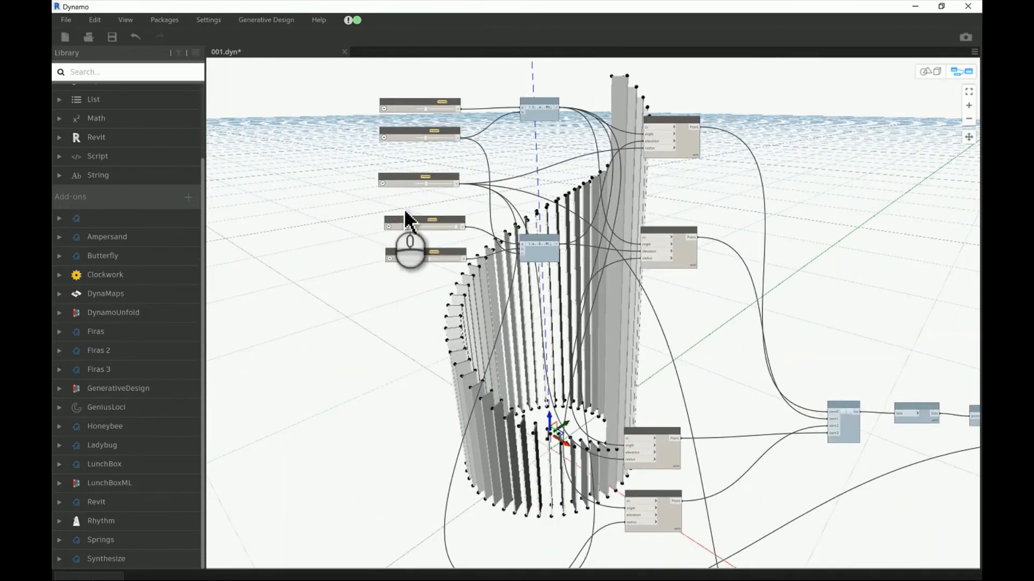
{"action": "scroll", "coordinate": [369, 148], "scroll_direction": "up", "scroll_amount": 3}
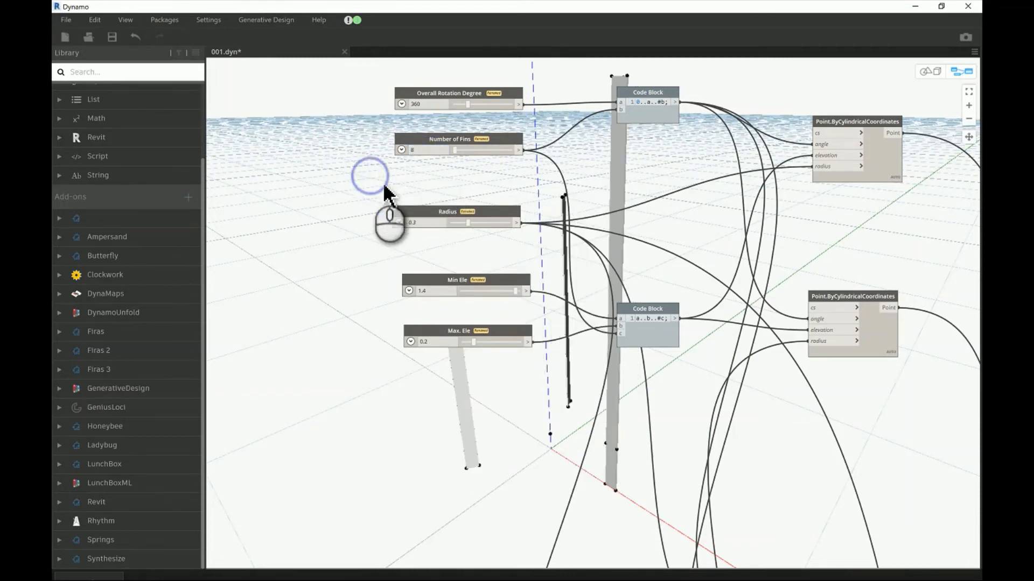
{"action": "left_click", "coordinate": [930, 71]}
{"action": "right_click_drag", "start_coordinate": [561, 337], "coordinate": [593, 457]}
{"action": "scroll", "coordinate": [593, 457], "scroll_direction": "up", "scroll_amount": 1}
{"action": "middle_click_drag", "start_coordinate": [603, 455], "coordinate": [597, 369]}
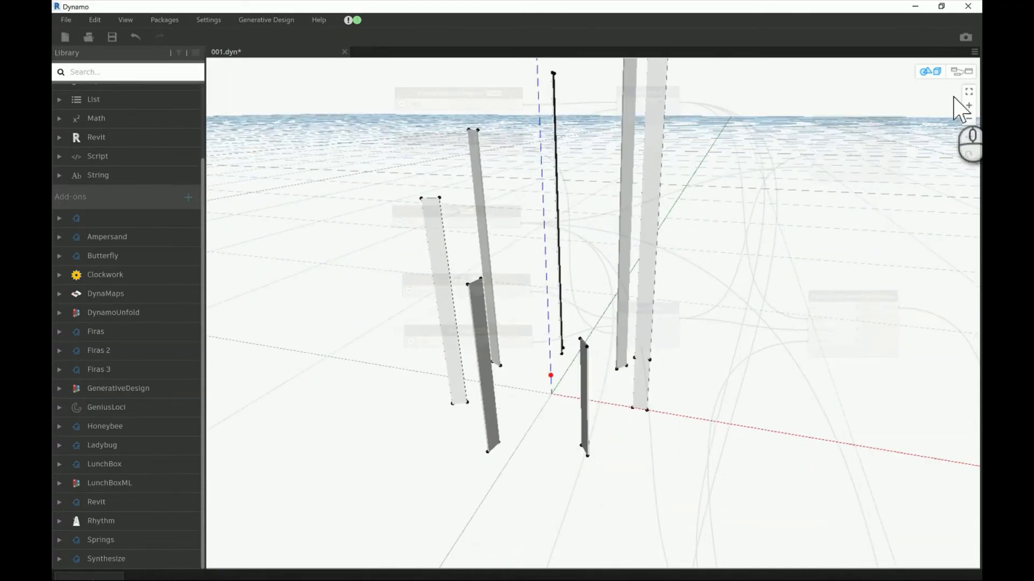
{"action": "left_click", "coordinate": [961, 71]}
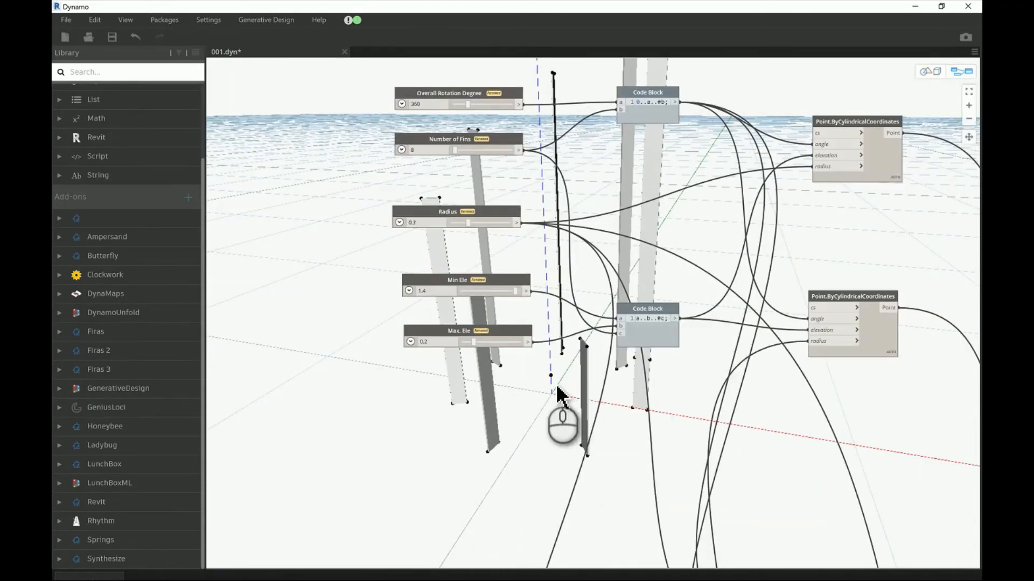
Move the Base Height slider node beside Point.ByCoordinates in the Base chain and set its value to 0.1
{"action": "scroll", "coordinate": [562, 389], "scroll_direction": "down", "scroll_amount": 3}
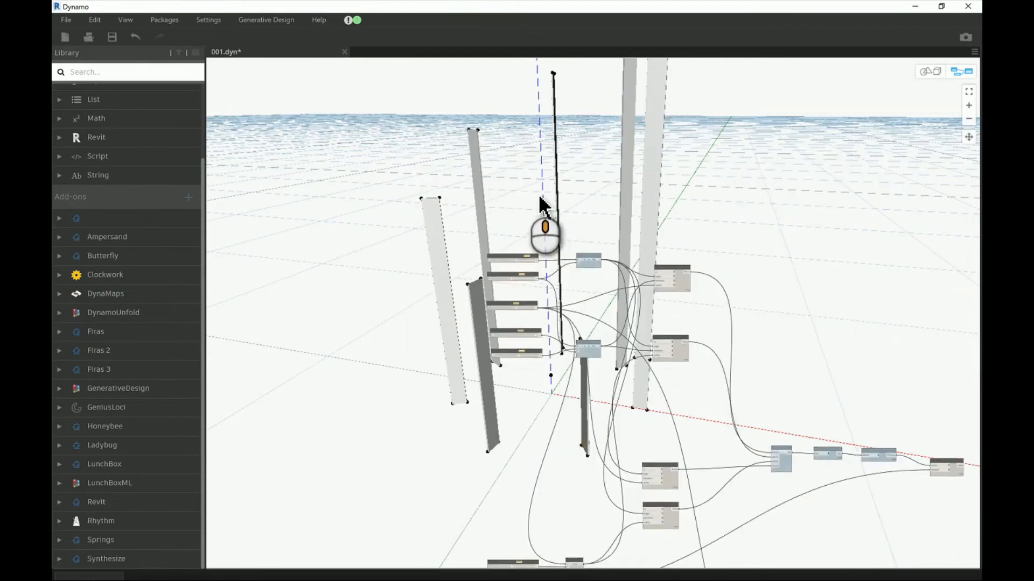
{"action": "scroll", "coordinate": [562, 393], "scroll_direction": "up", "scroll_amount": 1}
{"action": "scroll", "coordinate": [586, 393], "scroll_direction": "up", "scroll_amount": 5}
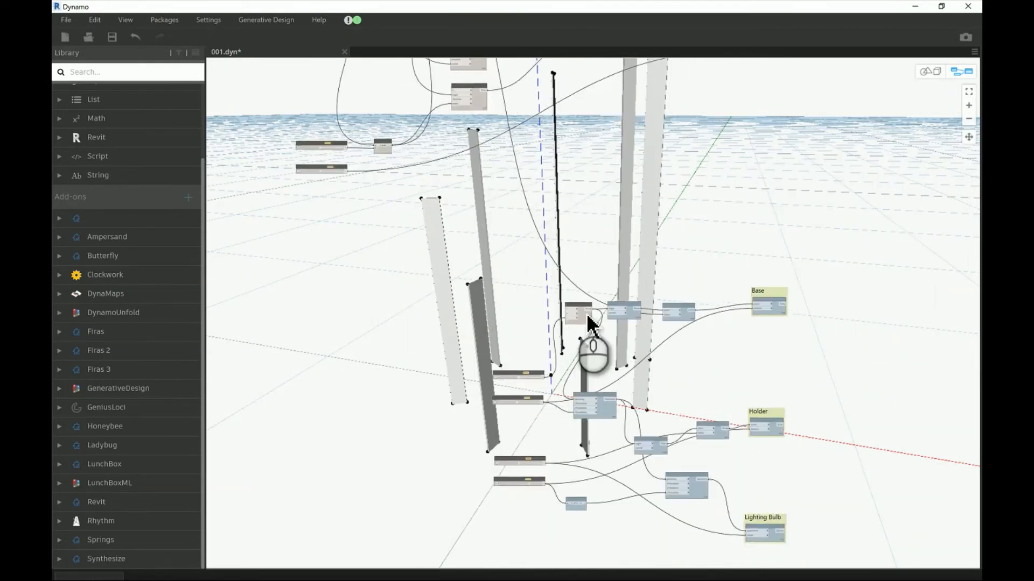
{"action": "scroll", "coordinate": [614, 320], "scroll_direction": "up", "scroll_amount": 3}
{"action": "left_click", "coordinate": [596, 297]}
{"action": "middle_click_drag", "start_coordinate": [727, 360], "coordinate": [707, 247]}
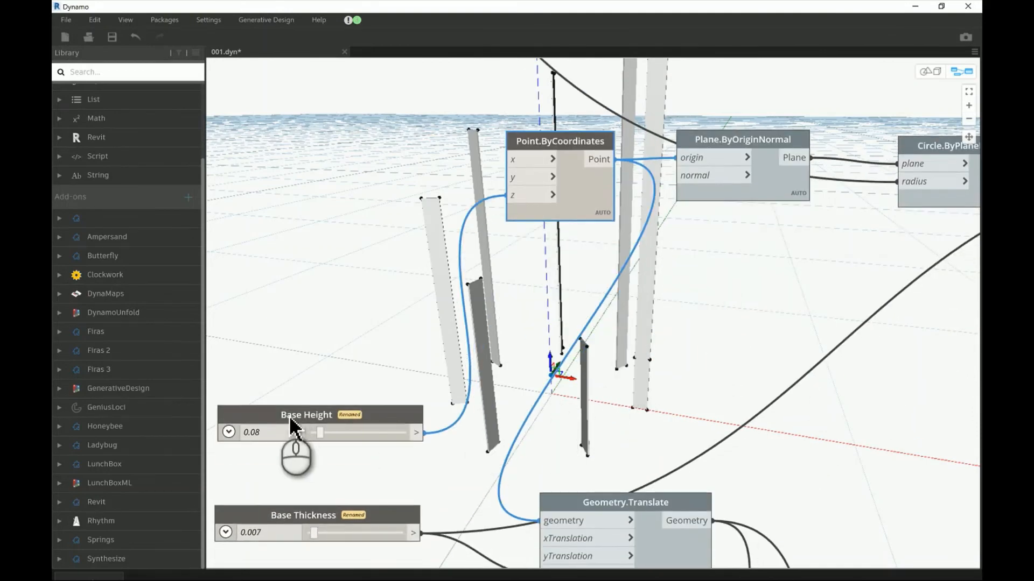
{"action": "left_click_drag", "start_coordinate": [277, 417], "coordinate": [321, 155]}
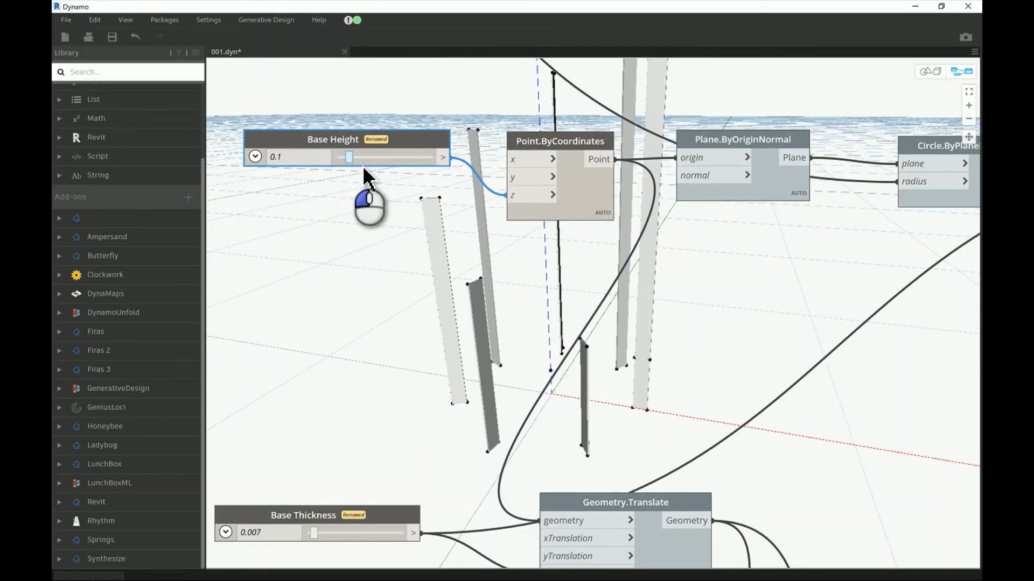
Preview the Base chain's Plane.ByOriginNormal plane twice, hiding it again after each check
{"action": "right_click", "coordinate": [778, 176]}
{"action": "left_click", "coordinate": [706, 261]}
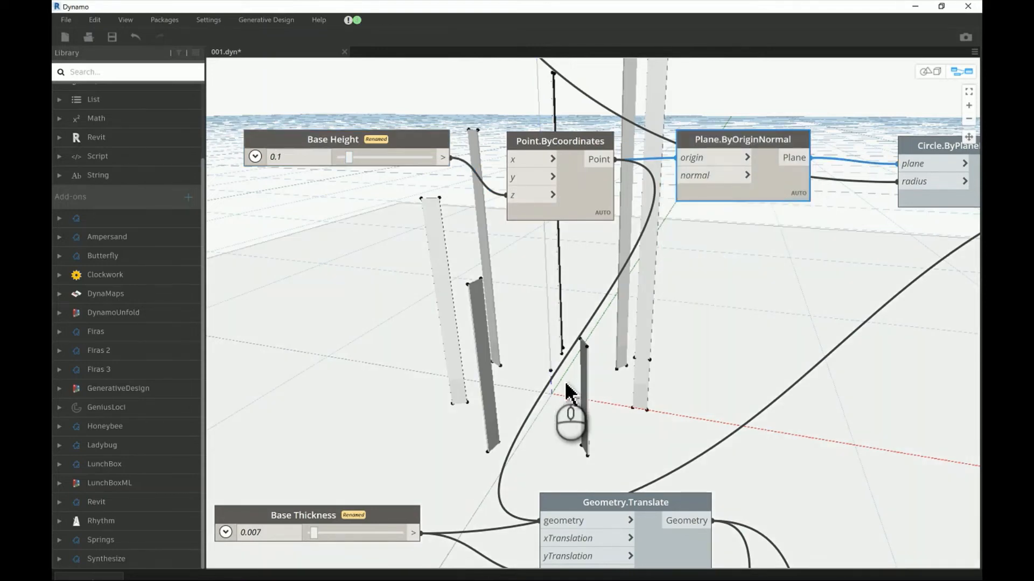
{"action": "right_click", "coordinate": [769, 176]}
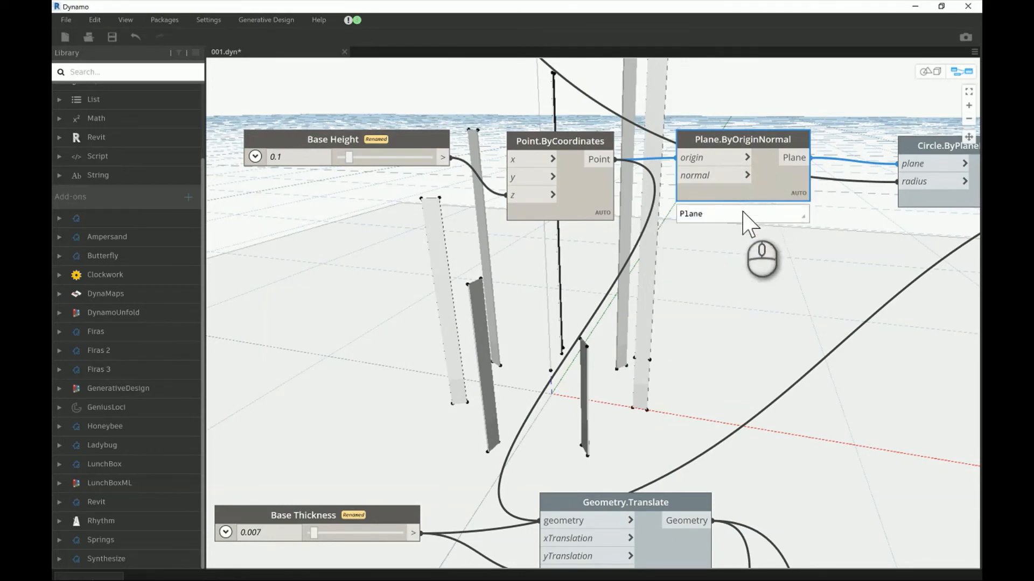
{"action": "left_click", "coordinate": [684, 260]}
{"action": "middle_click_drag", "start_coordinate": [789, 269], "coordinate": [450, 184]}
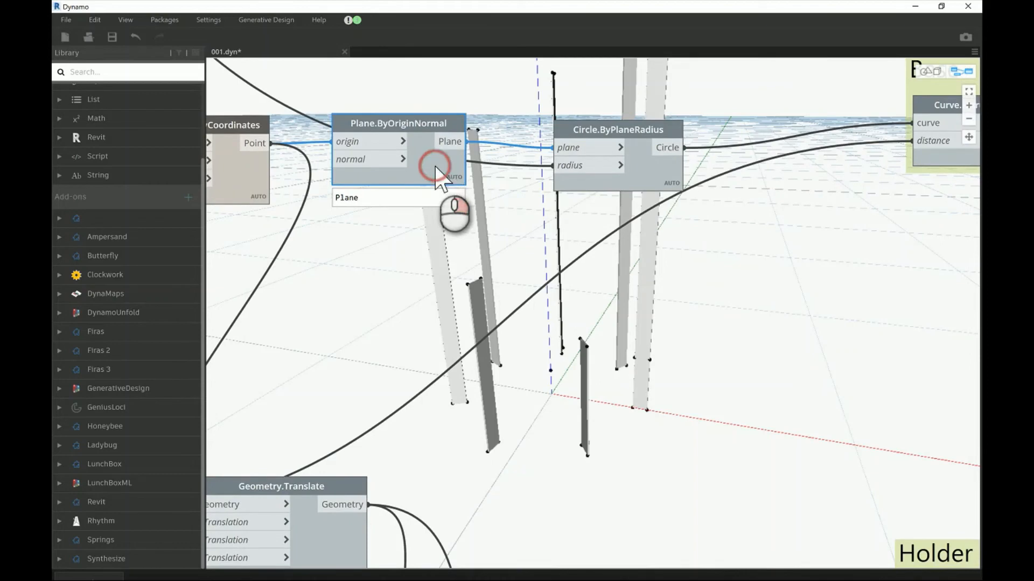
{"action": "right_click", "coordinate": [435, 168]}
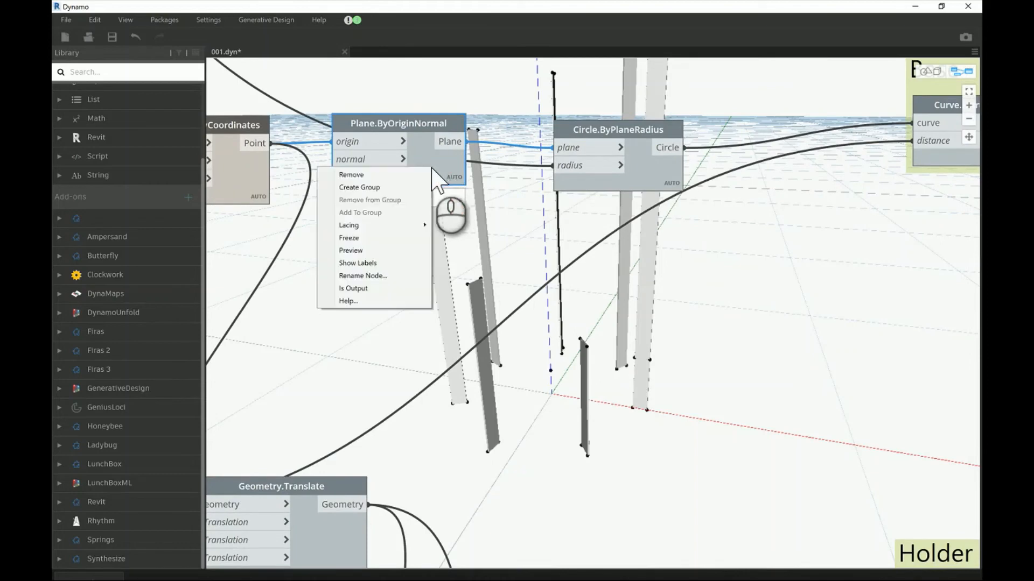
{"action": "left_click", "coordinate": [373, 258]}
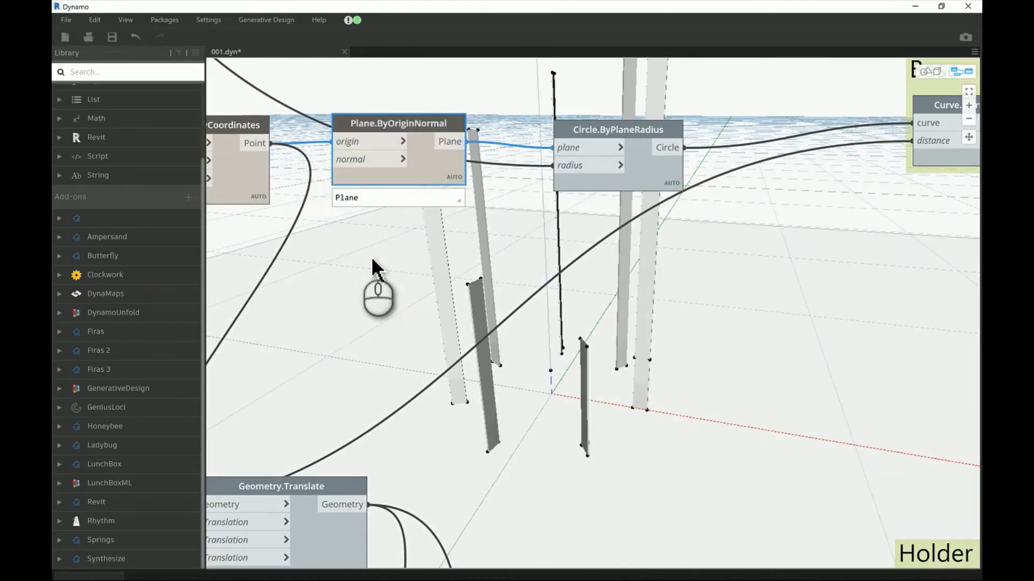
{"action": "right_click", "coordinate": [430, 171]}
{"action": "left_click", "coordinate": [364, 240]}
Turn on the preview of the Base chain's Circle.ByPlaneRadius node and move the node slightly higher to expose its wires
{"action": "right_click", "coordinate": [653, 161]}
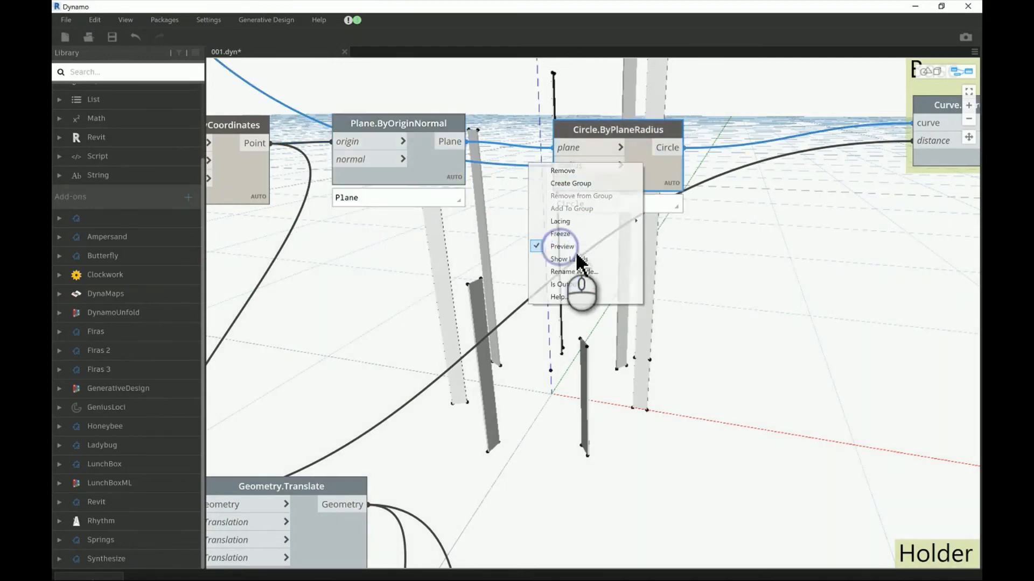
{"action": "left_click", "coordinate": [561, 246]}
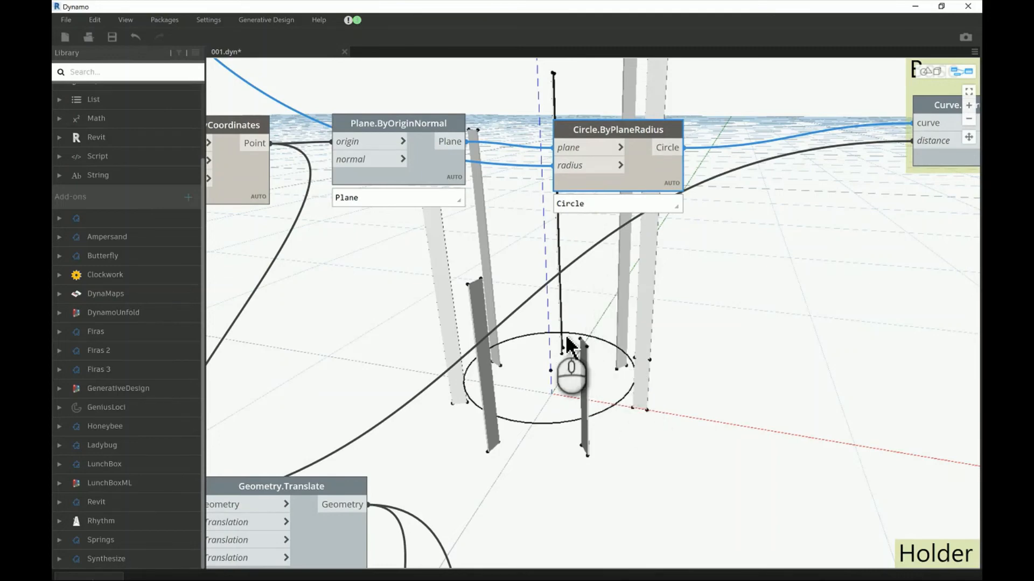
{"action": "left_click_drag", "start_coordinate": [616, 130], "coordinate": [615, 85]}
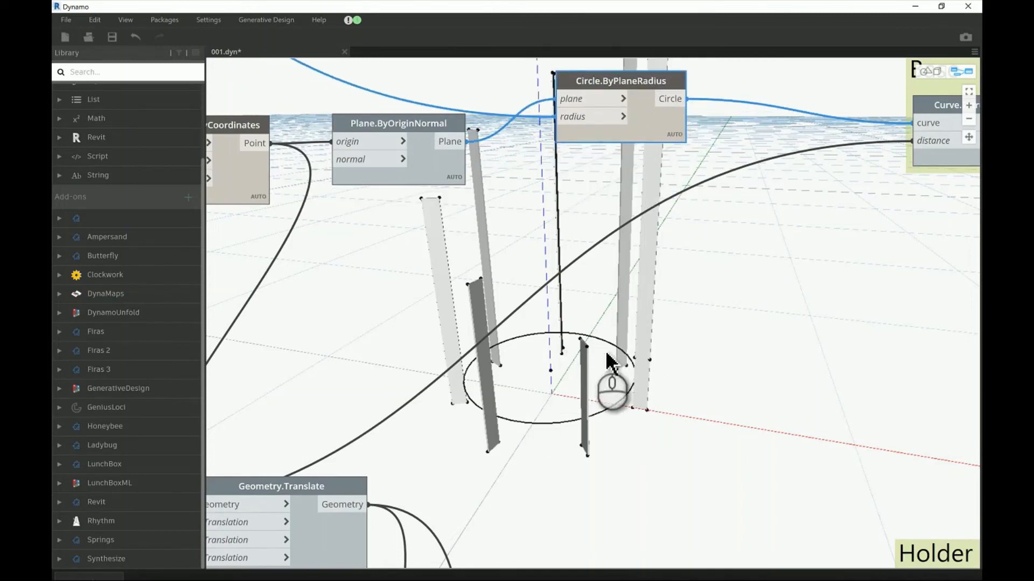
Trace the radius input of the base circle back to the Radius slider and return to the Base group
{"action": "scroll", "coordinate": [484, 295], "scroll_direction": "down", "scroll_amount": 6}
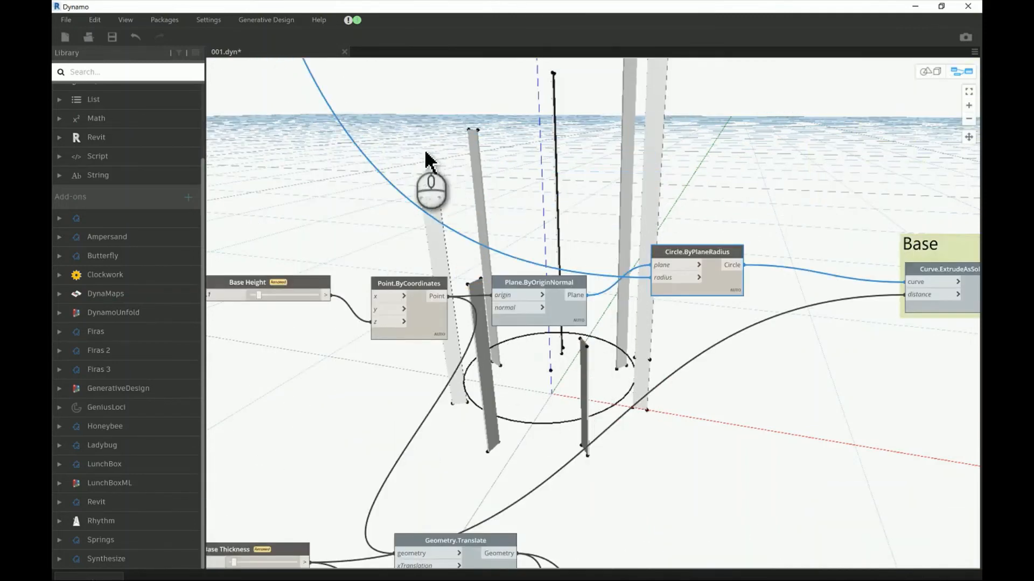
{"action": "scroll", "coordinate": [481, 265], "scroll_direction": "up", "scroll_amount": 6}
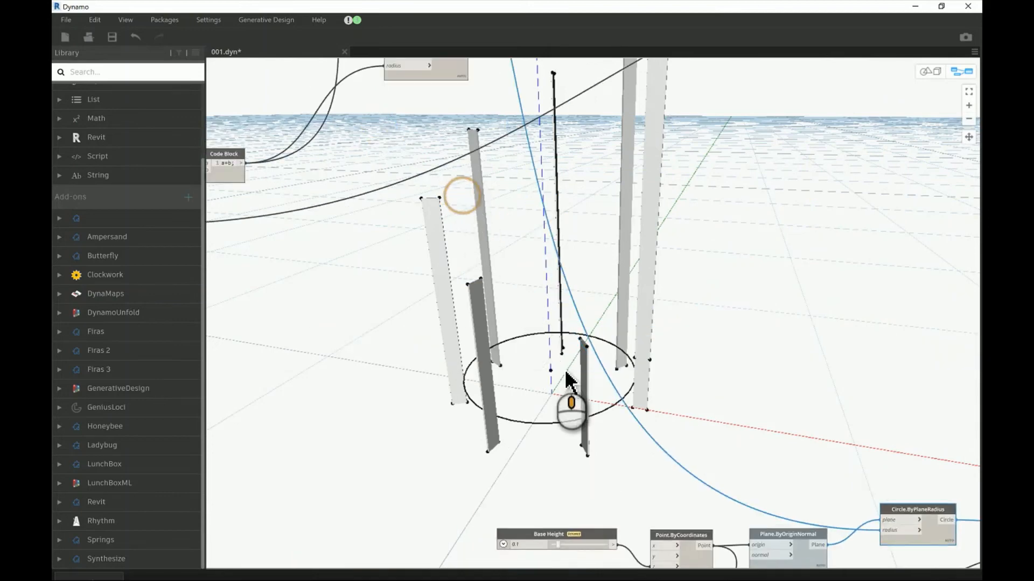
{"action": "middle_click_drag", "start_coordinate": [559, 473], "coordinate": [449, 224]}
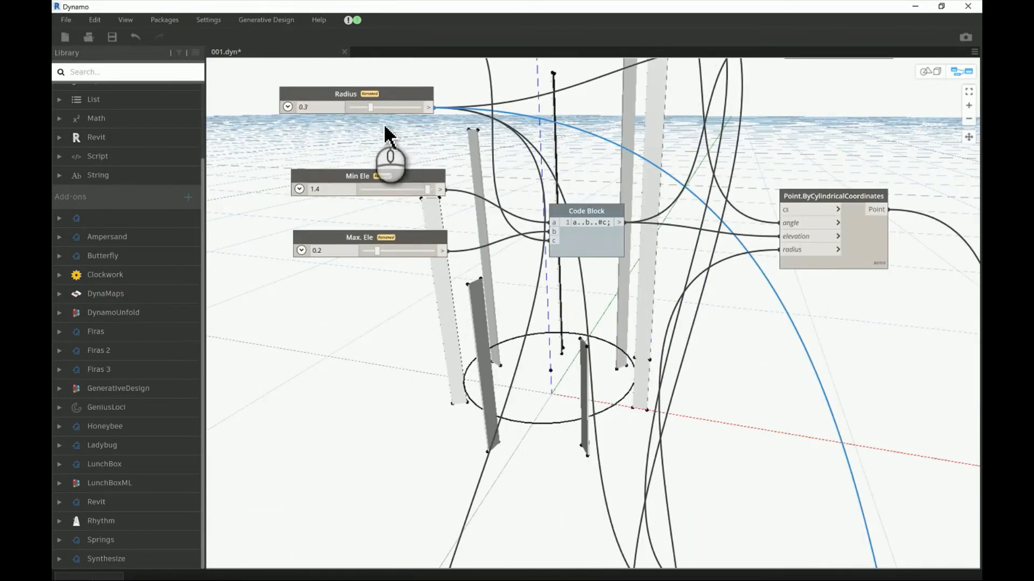
{"action": "scroll", "coordinate": [433, 245], "scroll_direction": "down", "scroll_amount": 3}
{"action": "middle_click_drag", "start_coordinate": [425, 115], "coordinate": [422, 108]}
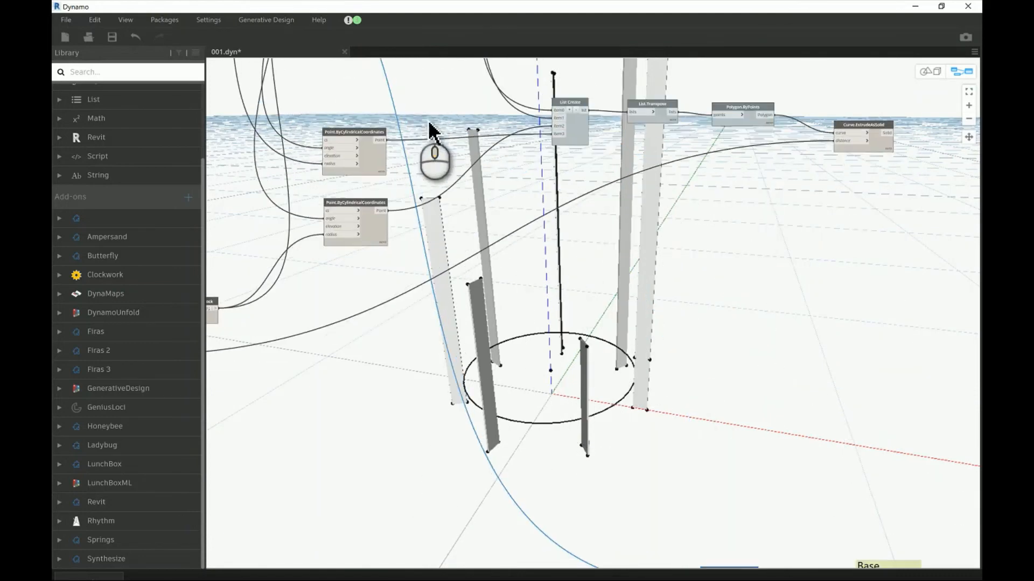
{"action": "scroll", "coordinate": [489, 247], "scroll_direction": "down", "scroll_amount": 2}
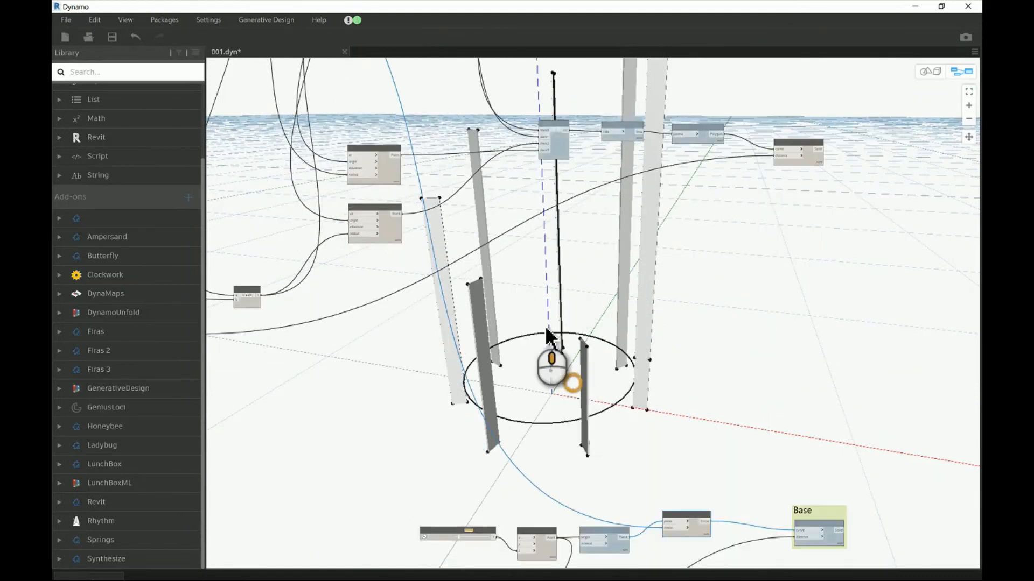
{"action": "middle_click_drag", "start_coordinate": [563, 370], "coordinate": [526, 376]}
{"action": "scroll", "coordinate": [596, 420], "scroll_direction": "up", "scroll_amount": 2}
{"action": "scroll", "coordinate": [693, 436], "scroll_direction": "up", "scroll_amount": 2}
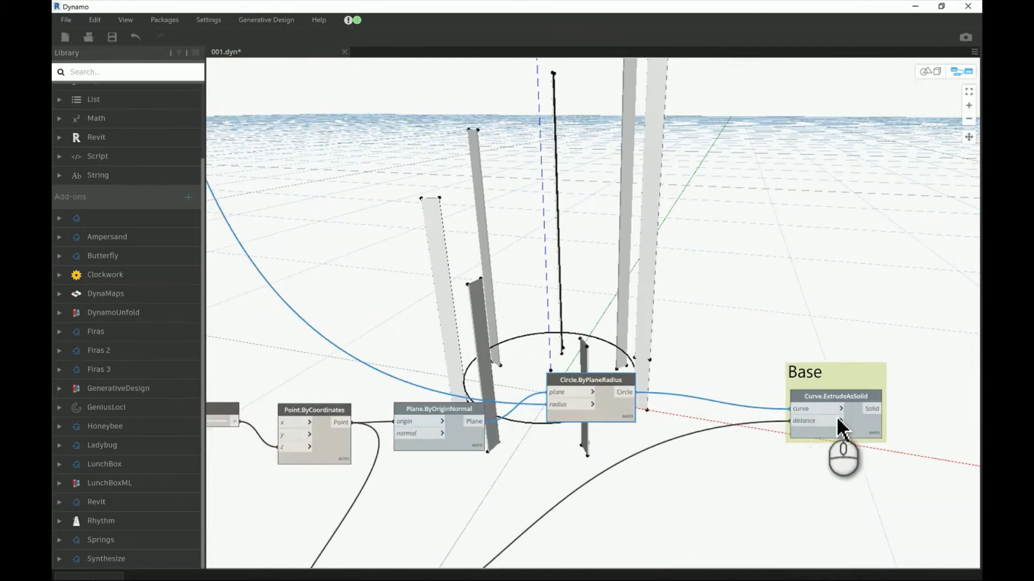
Turn on the preview of the Curve.ExtrudeAsSolid node in the Base group to show the base disc
{"action": "right_click", "coordinate": [854, 421]}
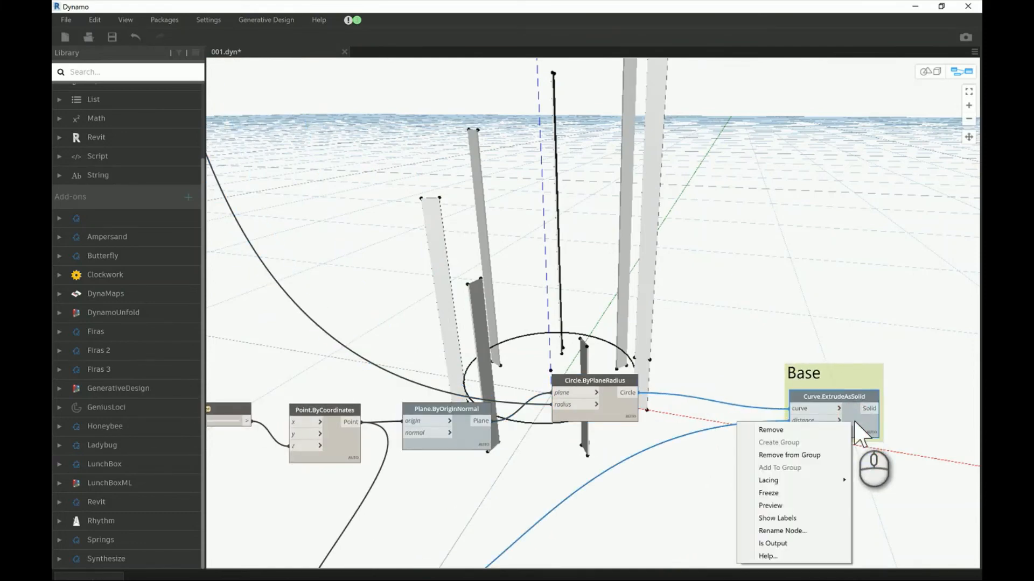
{"action": "left_click", "coordinate": [770, 506]}
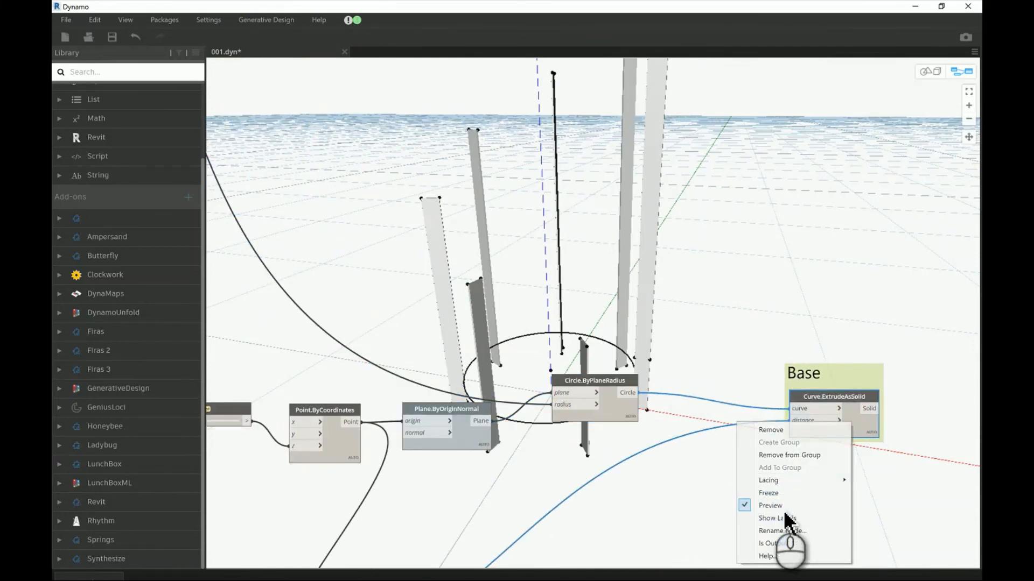
{"action": "middle_click_drag", "start_coordinate": [649, 358], "coordinate": [619, 208]}
Move the Geometry.Translate node fed by Base Thickness up and away from the slider, clear of the base disc
{"action": "middle_click_drag", "start_coordinate": [499, 429], "coordinate": [691, 226]}
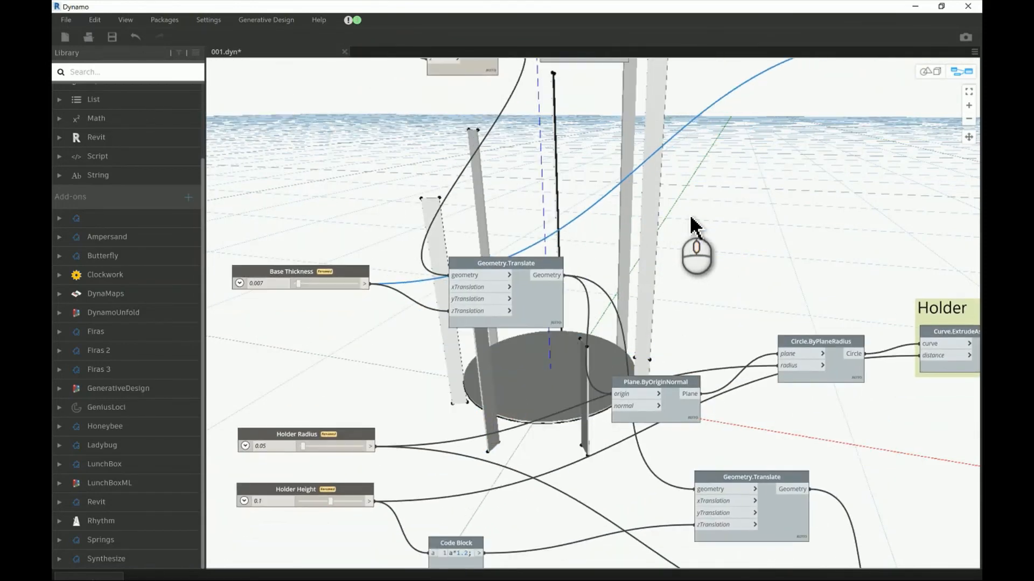
{"action": "left_click_drag", "start_coordinate": [568, 311], "coordinate": [614, 253]}
{"action": "middle_click_drag", "start_coordinate": [622, 180], "coordinate": [610, 217]}
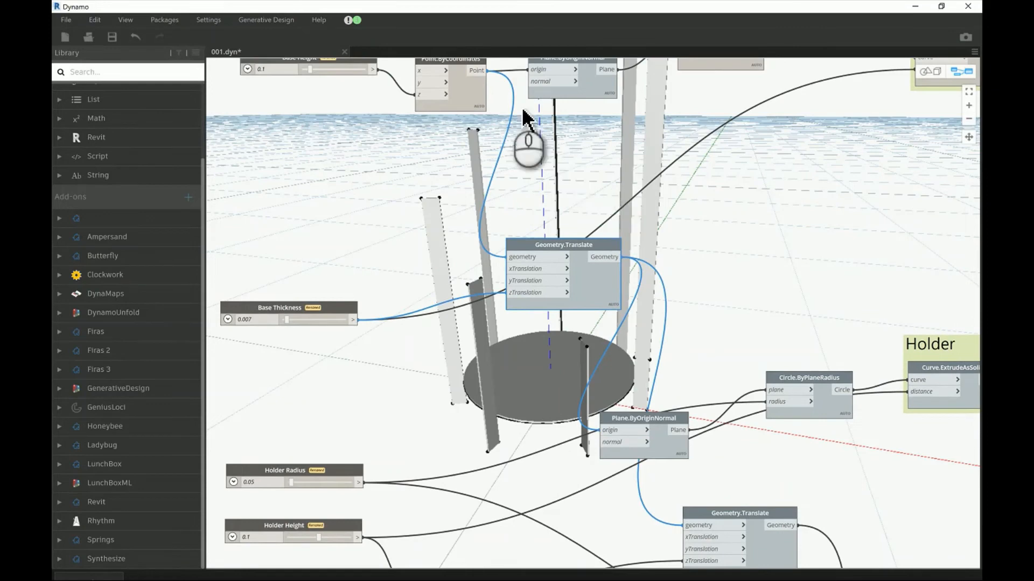
Turn on the preview of the Geometry.Translate node fed by Base Thickness, showing its point label and hiding it again
{"action": "right_click", "coordinate": [596, 284]}
{"action": "left_click", "coordinate": [522, 377]}
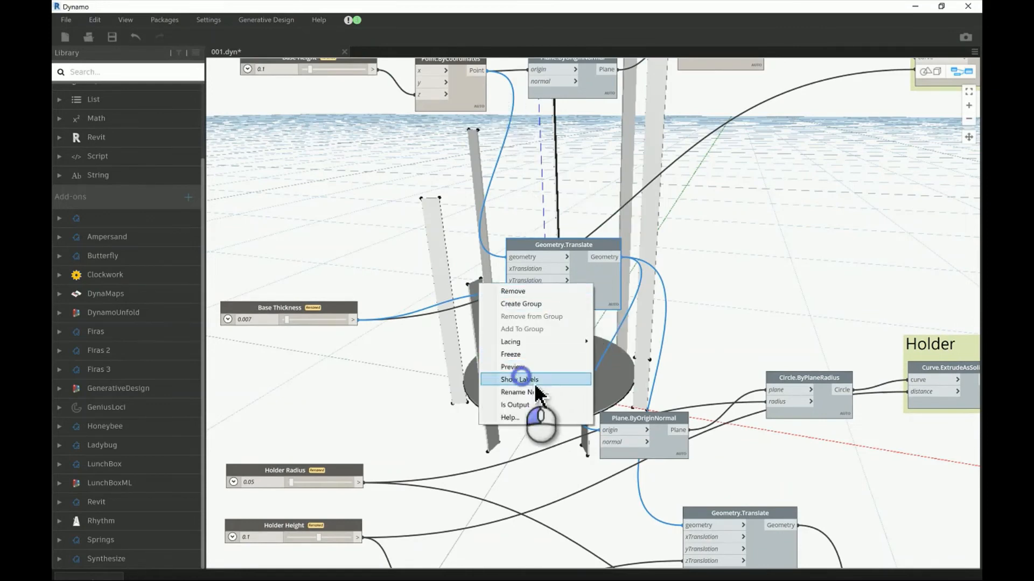
{"action": "right_click", "coordinate": [595, 284]}
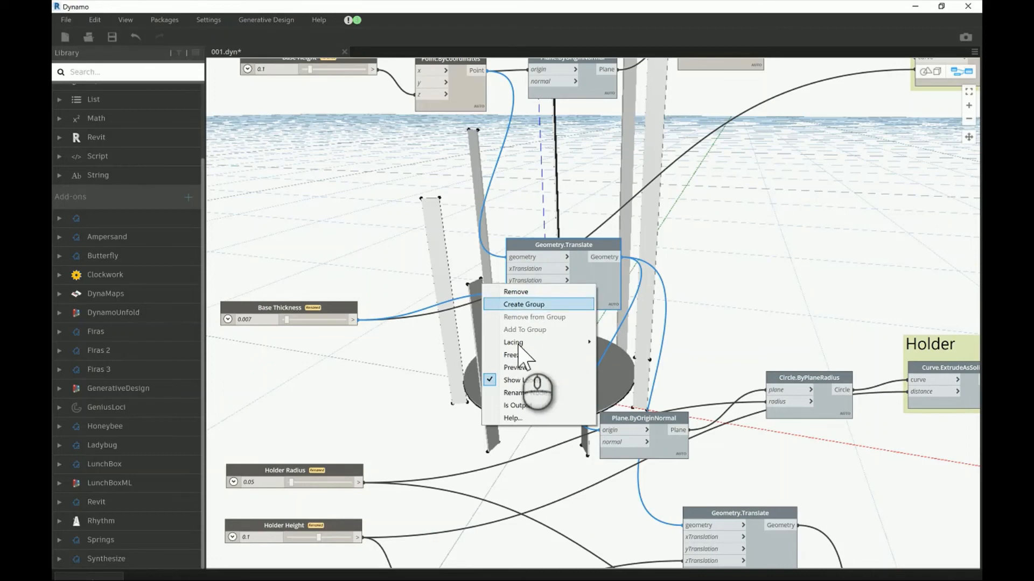
{"action": "left_click", "coordinate": [526, 380]}
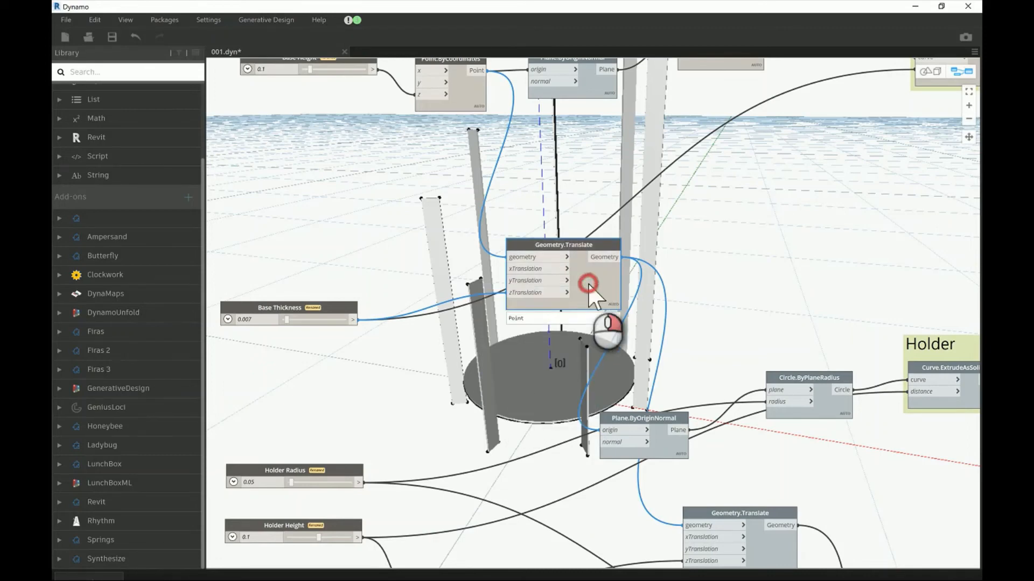
{"action": "right_click", "coordinate": [603, 295]}
{"action": "left_click", "coordinate": [512, 404]}
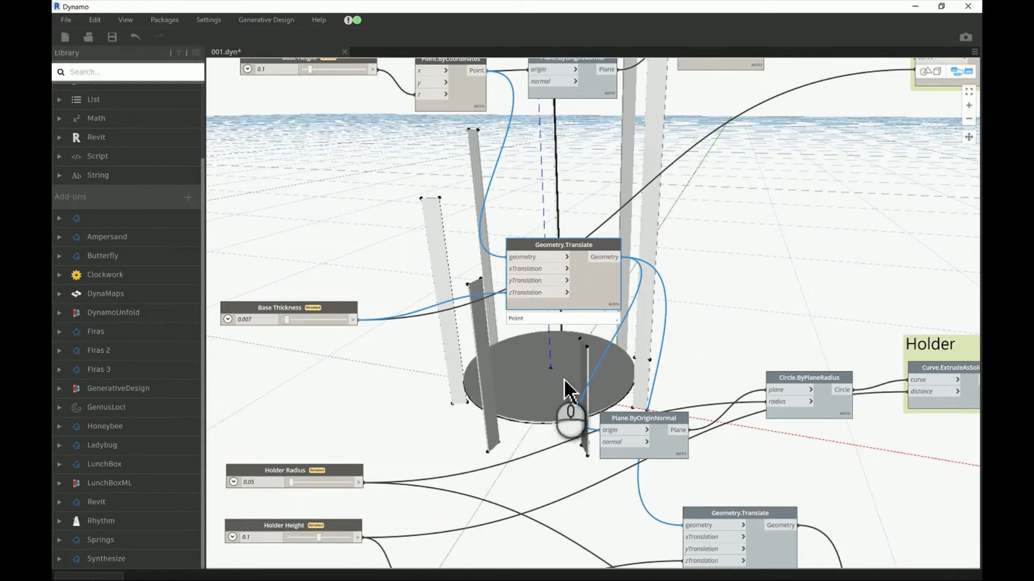
Move the Base Thickness slider node up level with the Geometry.Translate node to separate its two wires
{"action": "left_click", "coordinate": [275, 306]}
{"action": "left_click_drag", "start_coordinate": [282, 275], "coordinate": [285, 241]}
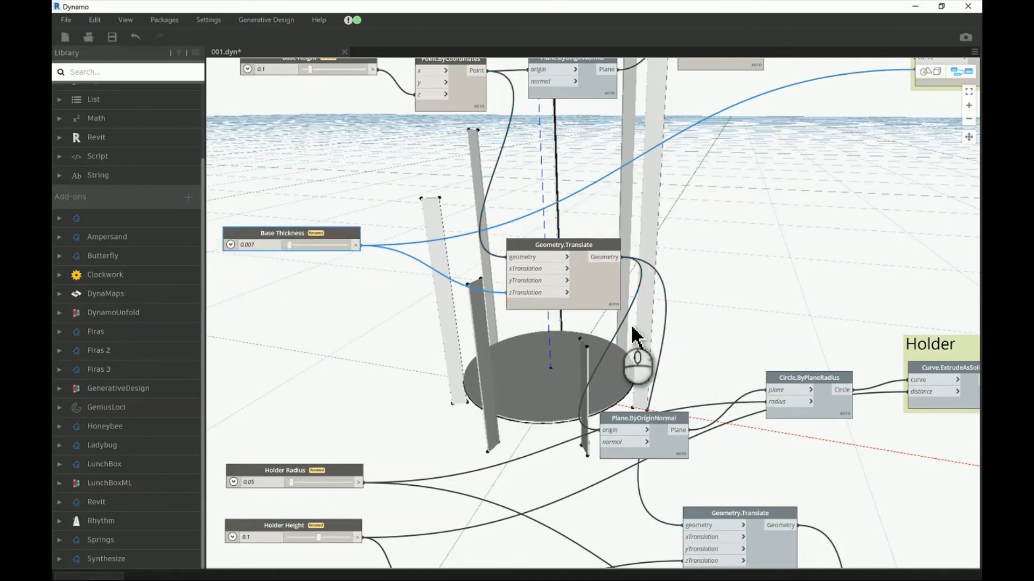
{"action": "left_click", "coordinate": [728, 328]}
Turn on the preview of the Circle.ByPlaneRadius node feeding the Holder group and move the Holder Radius slider node up level with it
{"action": "middle_click_drag", "start_coordinate": [669, 290], "coordinate": [606, 221]}
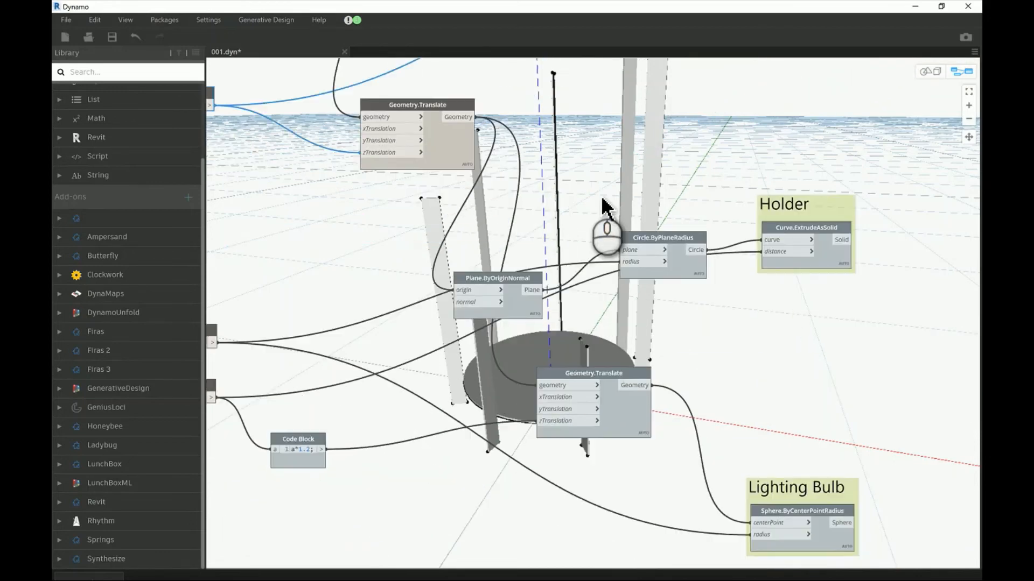
{"action": "mouse_move", "coordinate": [534, 312]}
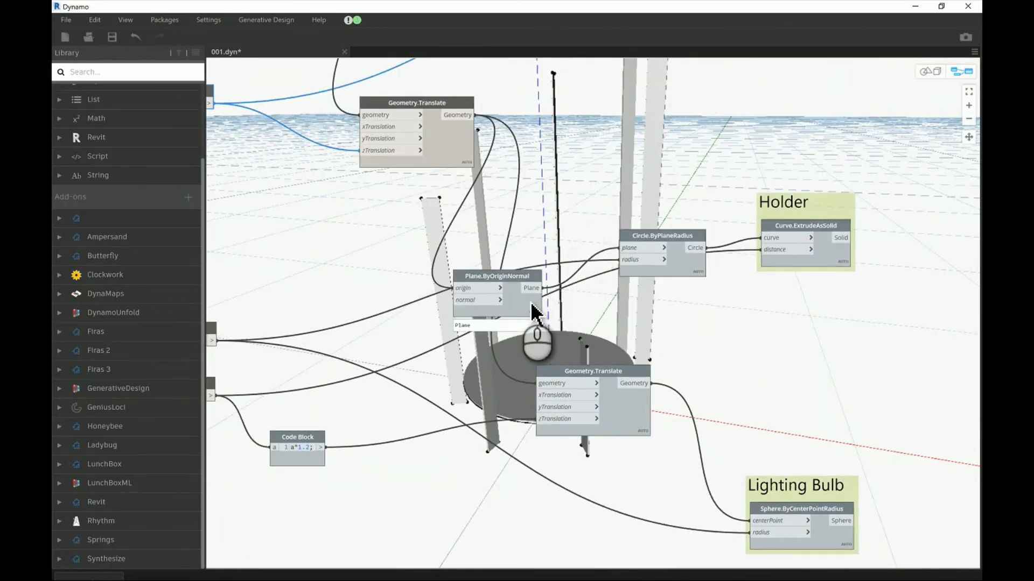
{"action": "right_click", "coordinate": [682, 253]}
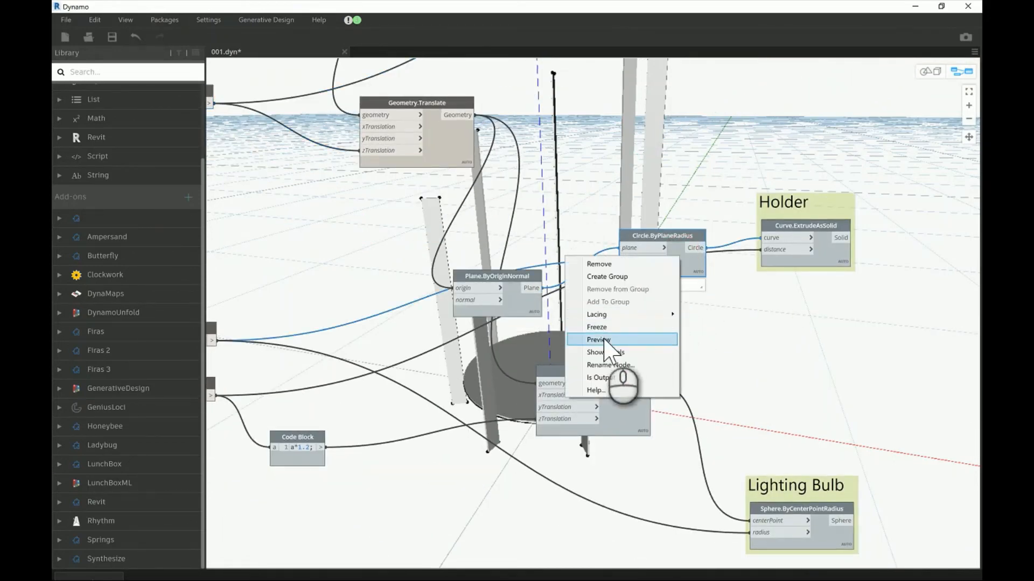
{"action": "left_click", "coordinate": [603, 339]}
{"action": "middle_click_drag", "start_coordinate": [533, 352], "coordinate": [623, 330]}
{"action": "scroll", "coordinate": [525, 353], "scroll_direction": "down", "scroll_amount": 2}
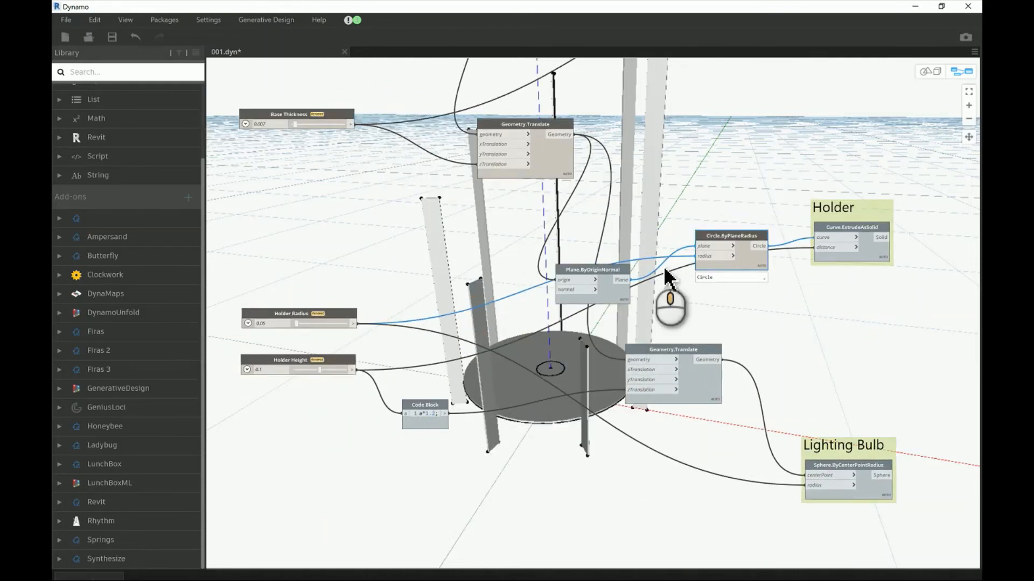
{"action": "left_click_drag", "start_coordinate": [710, 251], "coordinate": [710, 256]}
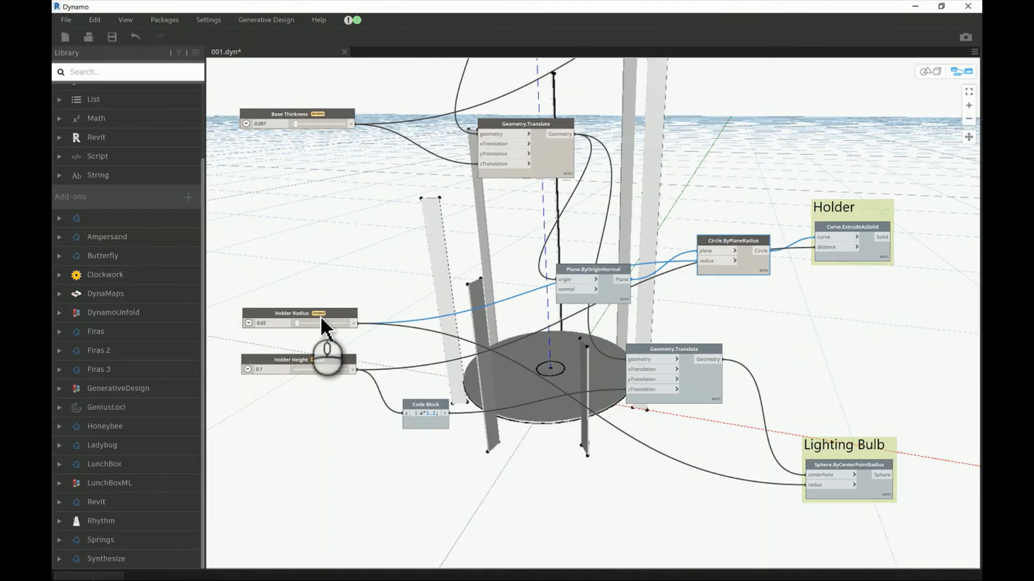
{"action": "left_click_drag", "start_coordinate": [301, 324], "coordinate": [305, 268]}
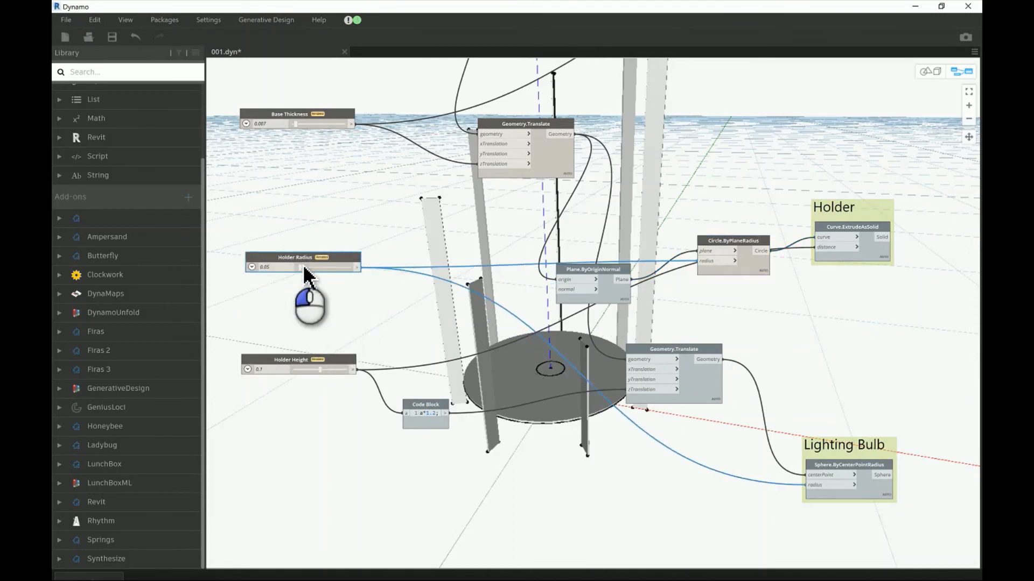
Turn on the preview of the Curve.ExtrudeAsSolid node in the Holder group to show the holder cylinder
{"action": "right_click", "coordinate": [855, 241]}
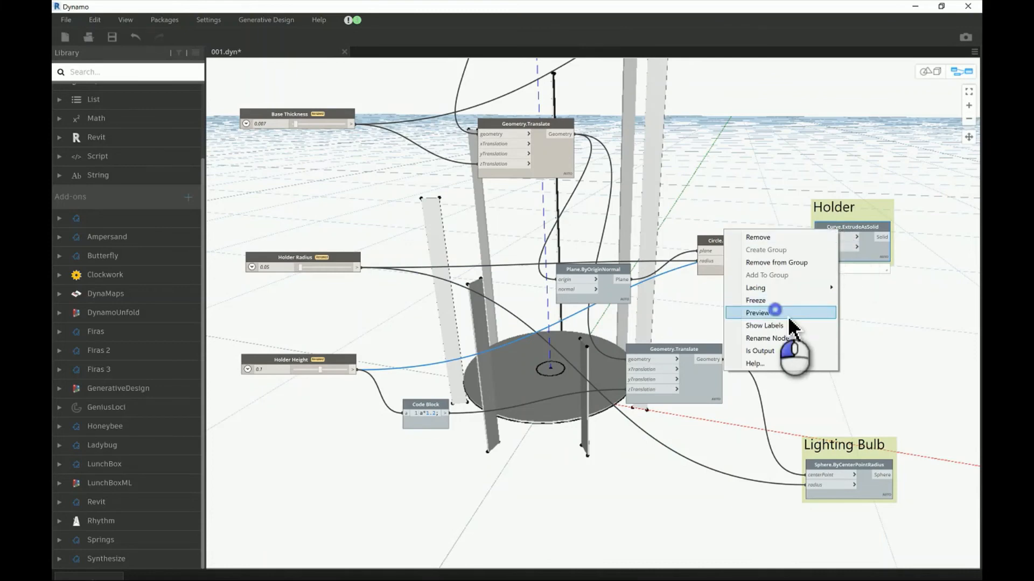
{"action": "left_click", "coordinate": [776, 312]}
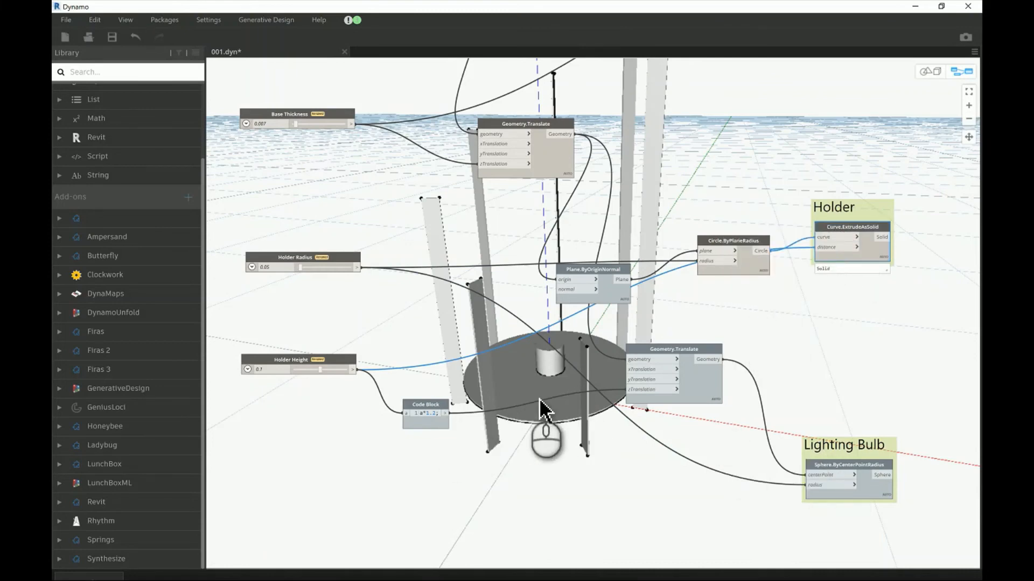
Move the Geometry.Translate node that feeds the Lighting Bulb group slightly down and turn on its preview
{"action": "scroll", "coordinate": [577, 402], "scroll_direction": "up", "scroll_amount": 3}
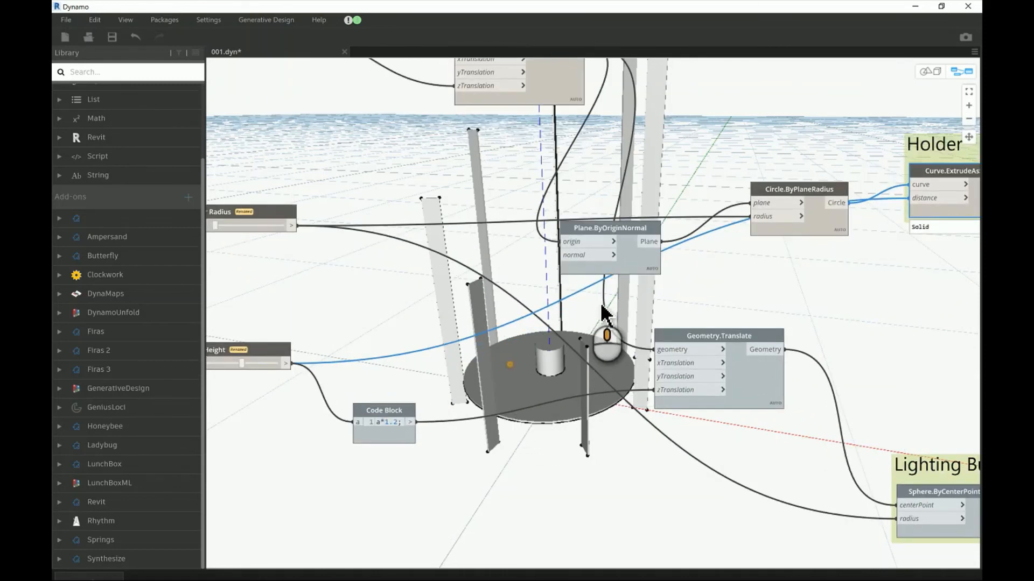
{"action": "middle_click_drag", "start_coordinate": [509, 364], "coordinate": [601, 306]}
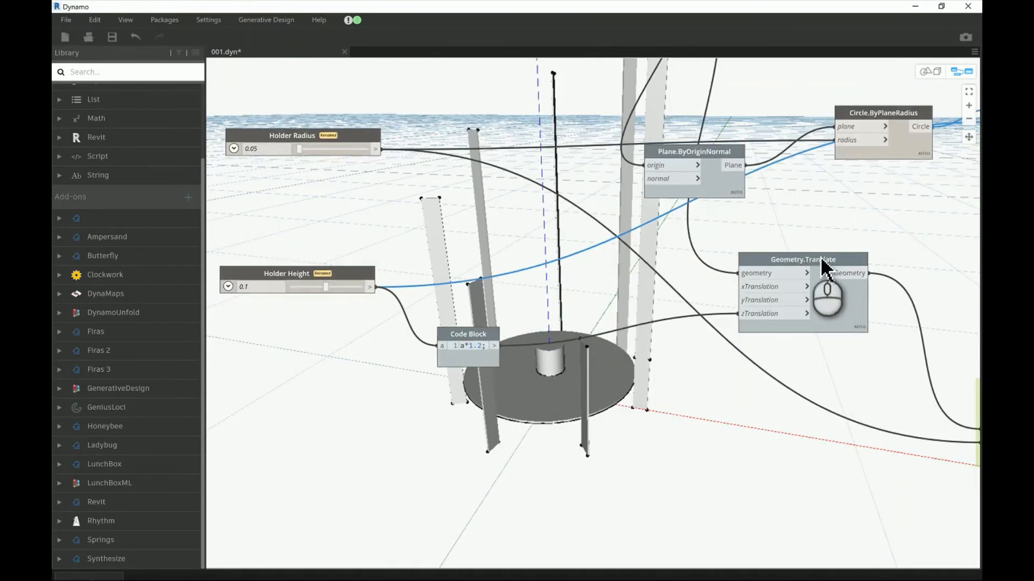
{"action": "middle_click", "coordinate": [801, 221]}
{"action": "middle_click_drag", "start_coordinate": [714, 264], "coordinate": [710, 299]}
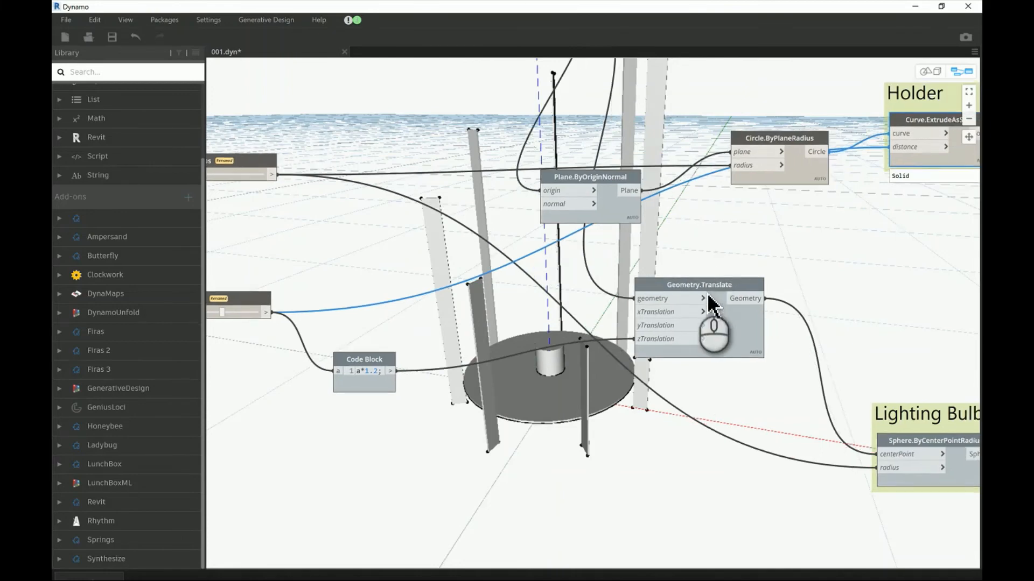
{"action": "left_click", "coordinate": [712, 303]}
{"action": "left_click_drag", "start_coordinate": [710, 298], "coordinate": [727, 321]}
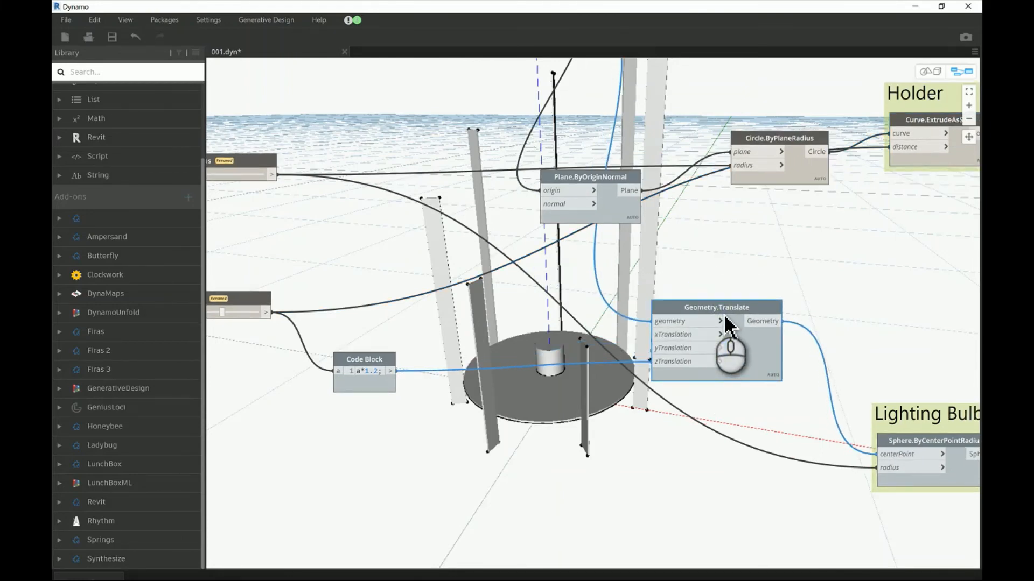
{"action": "right_click", "coordinate": [728, 348]}
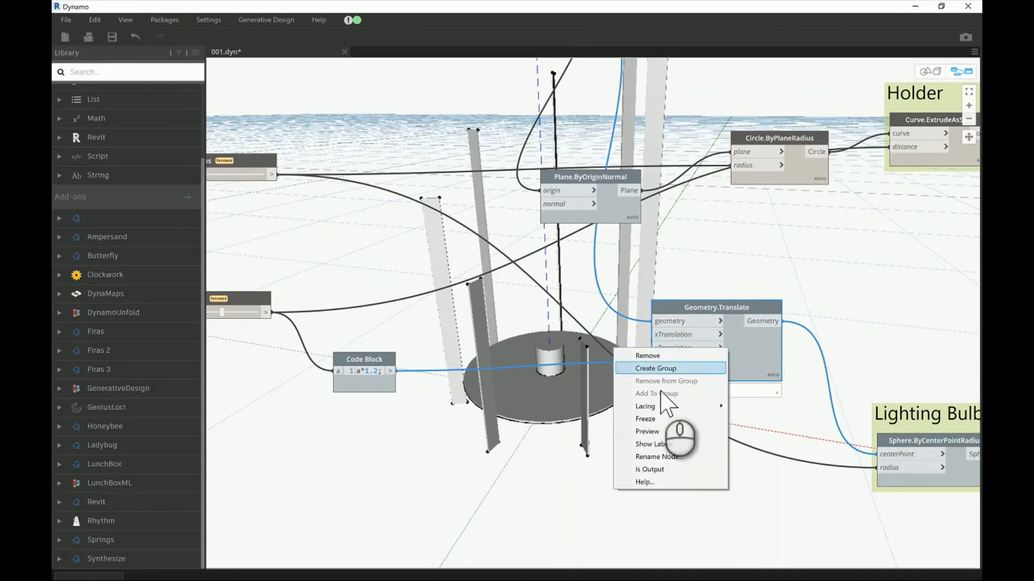
{"action": "left_click", "coordinate": [647, 431]}
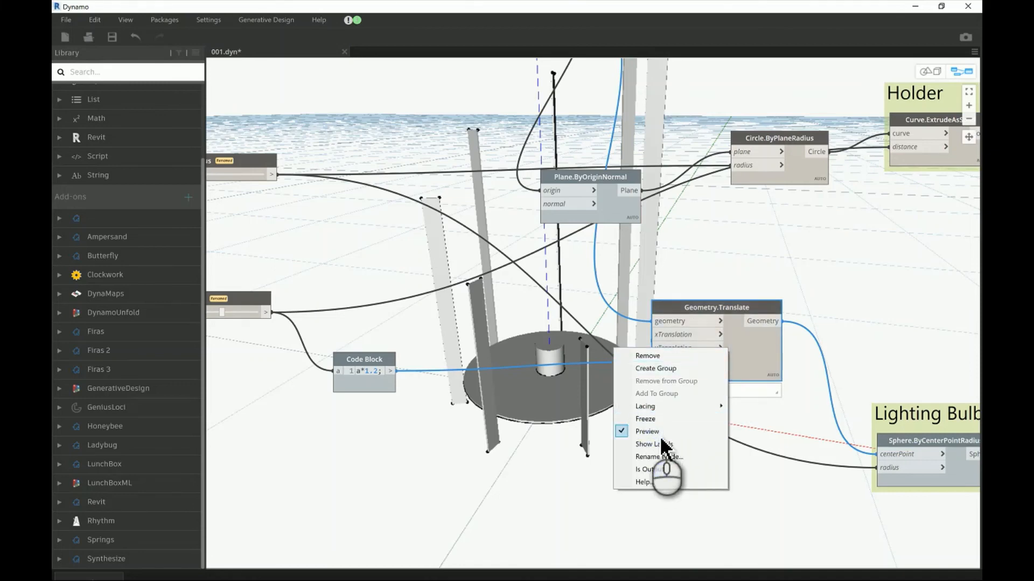
{"action": "left_click", "coordinate": [661, 444]}
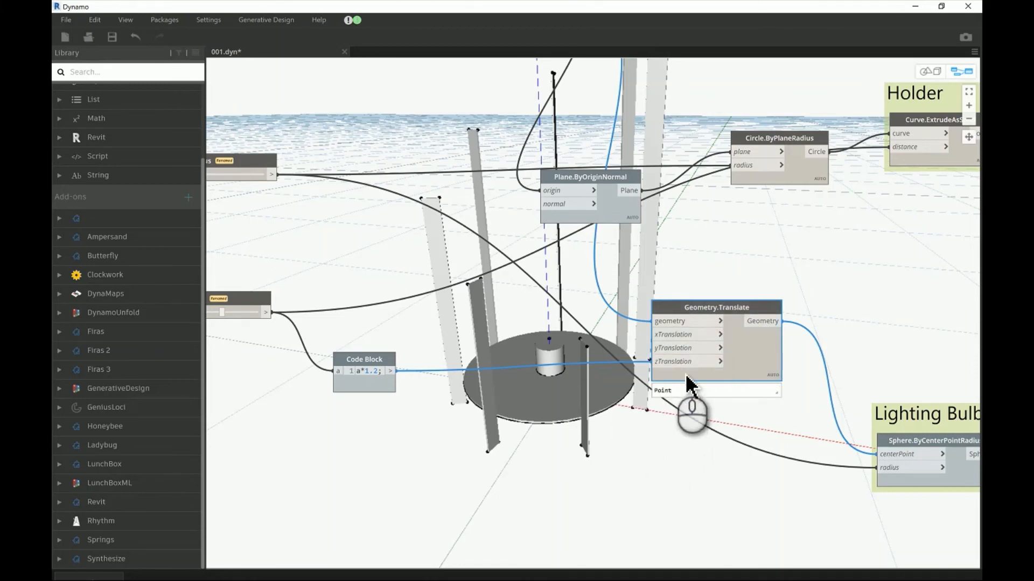
Move the Holder group's Curve.ExtrudeAsSolid node down to separate its two wires, and check the output of the a*1.2 Code Block
{"action": "scroll", "coordinate": [675, 383], "scroll_direction": "down", "scroll_amount": 5}
{"action": "scroll", "coordinate": [619, 186], "scroll_direction": "up", "scroll_amount": 3}
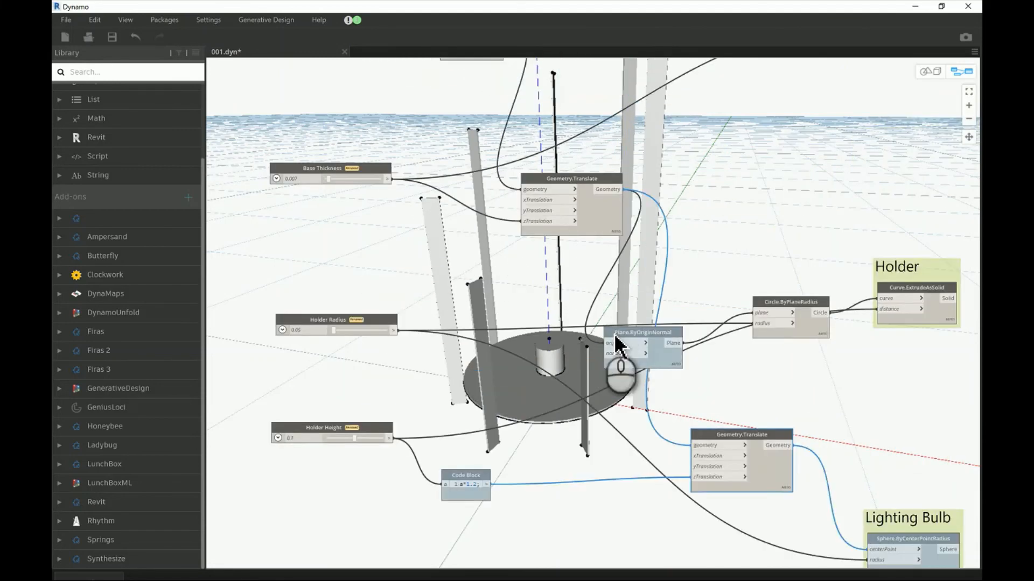
{"action": "scroll", "coordinate": [566, 358], "scroll_direction": "up", "scroll_amount": 1}
{"action": "middle_click_drag", "start_coordinate": [531, 422], "coordinate": [554, 356]}
{"action": "scroll", "coordinate": [463, 416], "scroll_direction": "up", "scroll_amount": 1}
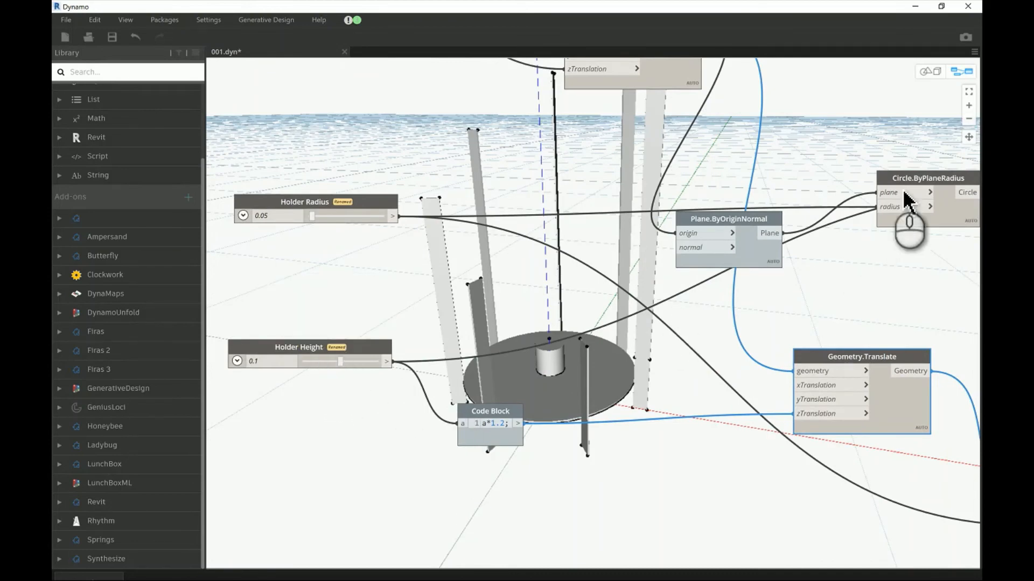
{"action": "middle_click_drag", "start_coordinate": [597, 274], "coordinate": [801, 180]}
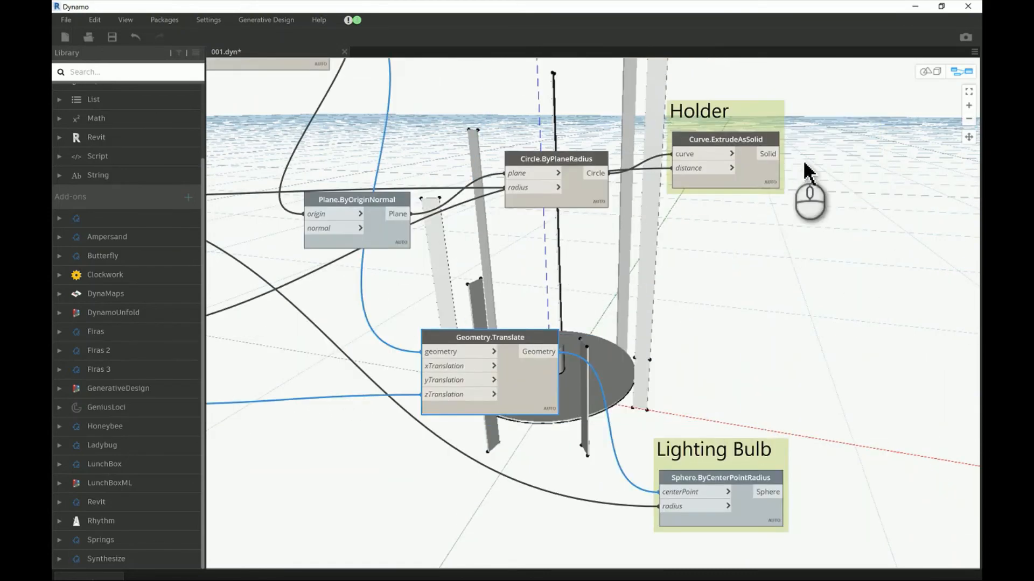
{"action": "left_click_drag", "start_coordinate": [732, 138], "coordinate": [777, 213]}
{"action": "middle_click_drag", "start_coordinate": [517, 280], "coordinate": [824, 296]}
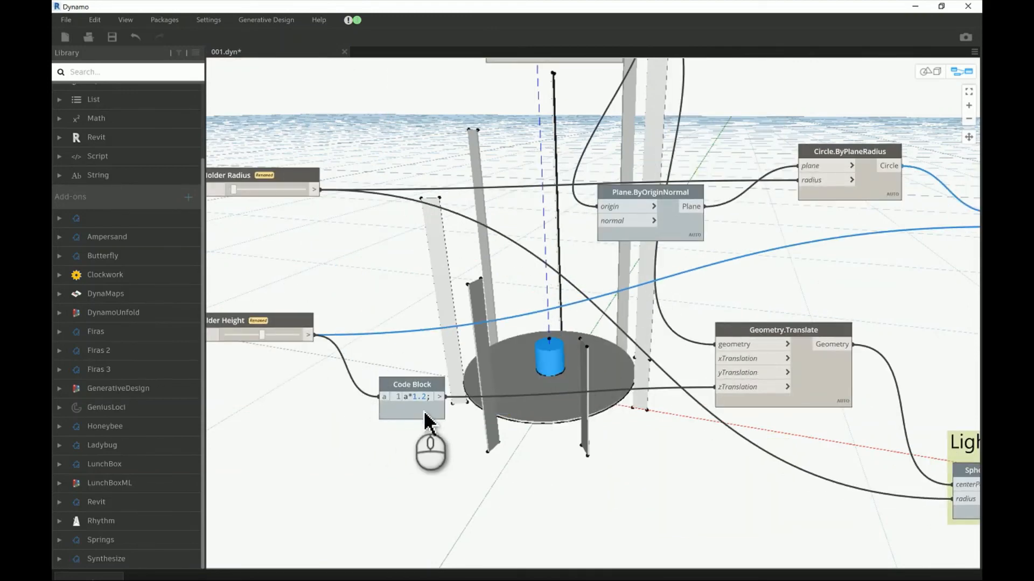
{"action": "mouse_move", "coordinate": [427, 409]}
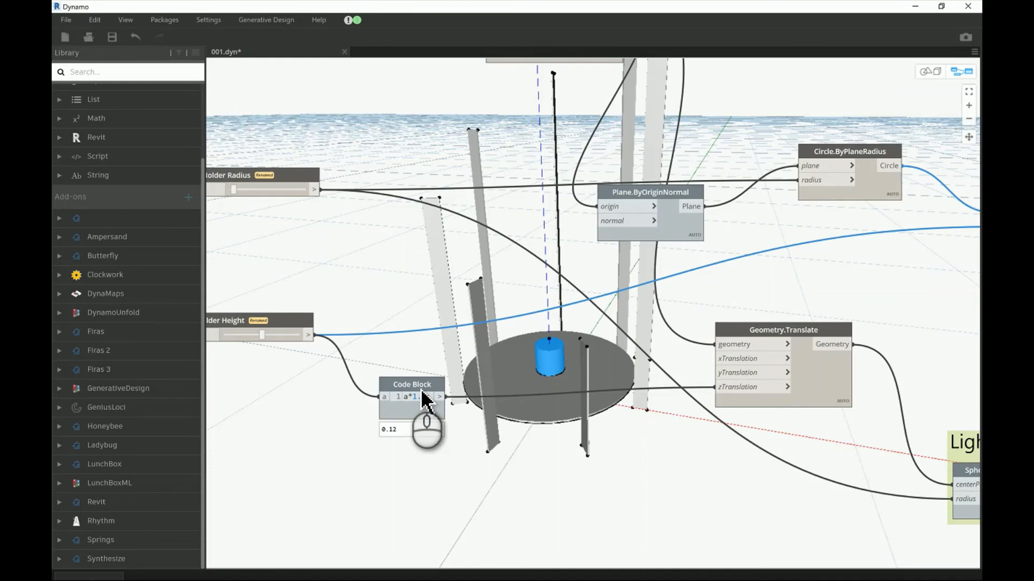
Turn on the preview of the Sphere.ByCenterPointRadius node in the Lighting Bulb group to show the bulb
{"action": "middle_click_drag", "start_coordinate": [824, 457], "coordinate": [724, 391]}
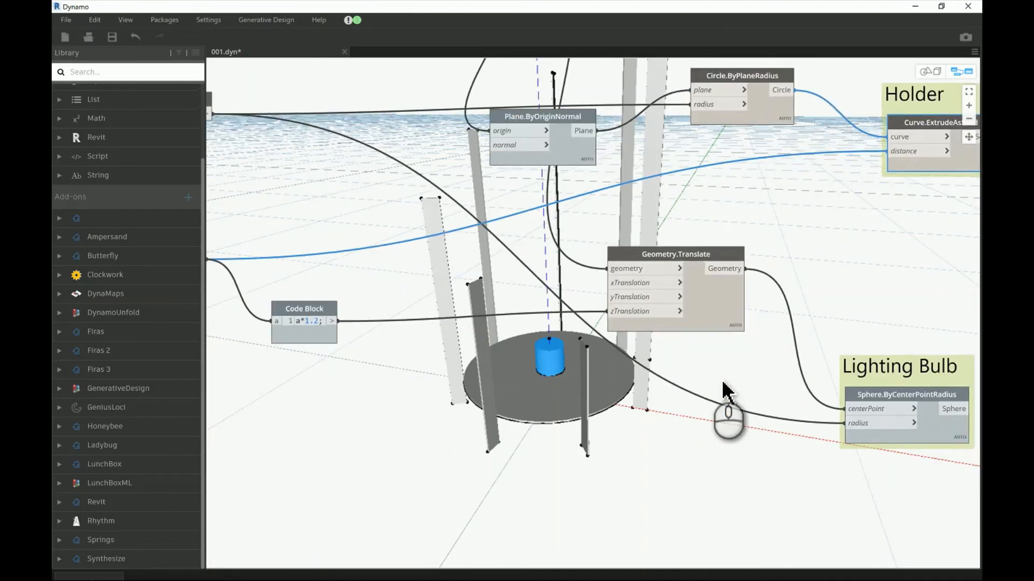
{"action": "left_click", "coordinate": [948, 439]}
{"action": "right_click", "coordinate": [875, 390]}
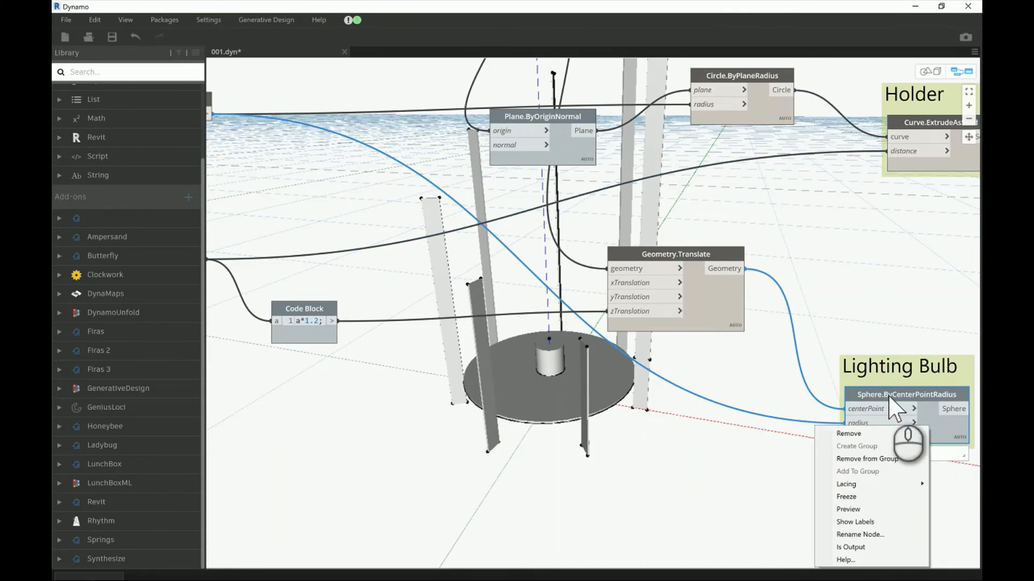
{"action": "left_click", "coordinate": [864, 510]}
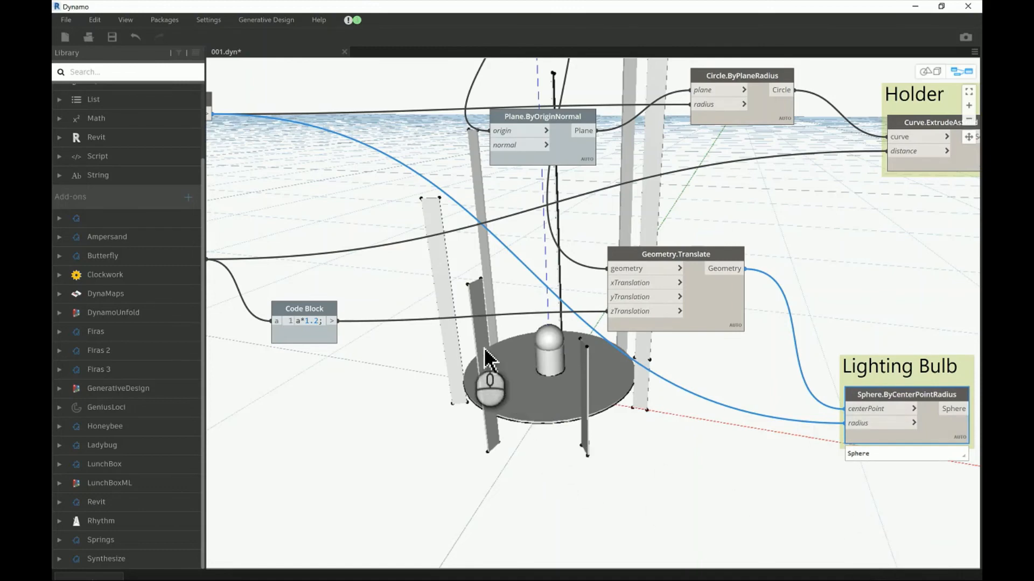
Delete the 1.2 multiplier from the Code Block fed by Holder Height and undo the deletion
{"action": "mouse_move", "coordinate": [315, 323]}
{"action": "left_click_drag", "start_coordinate": [305, 322], "coordinate": [320, 322]}
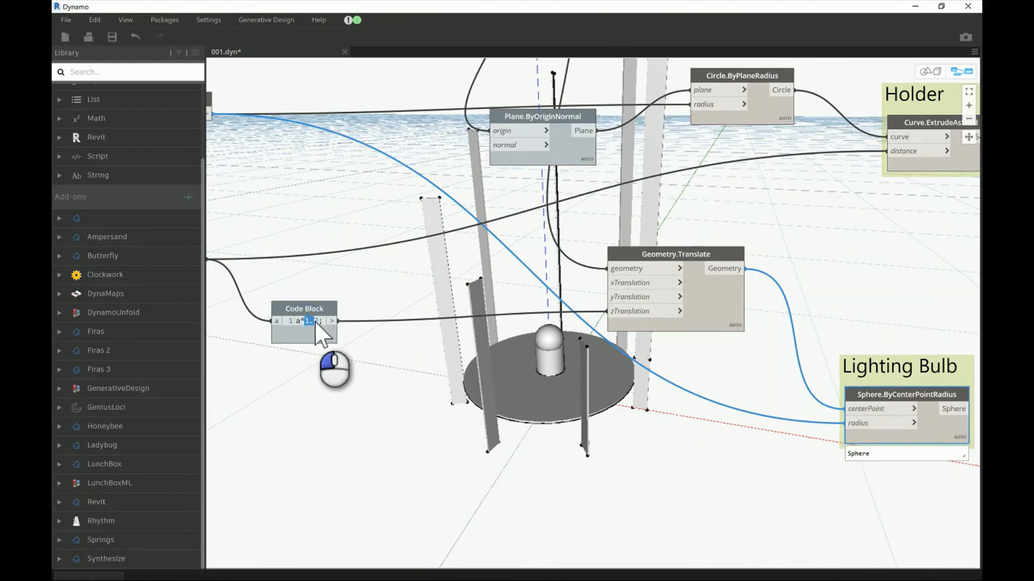
{"action": "double_click", "coordinate": [317, 322]}
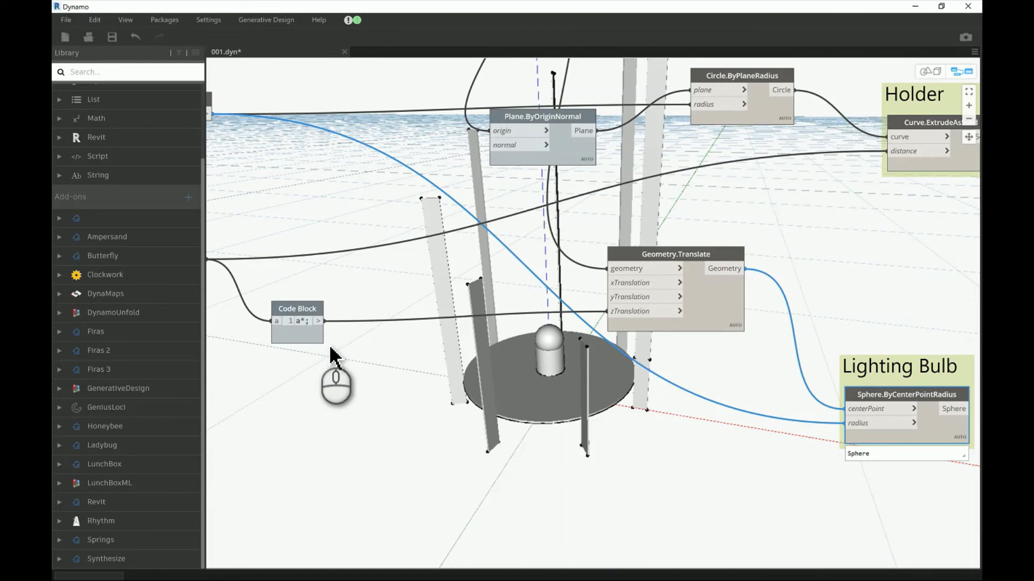
{"action": "left_click", "coordinate": [307, 414]}
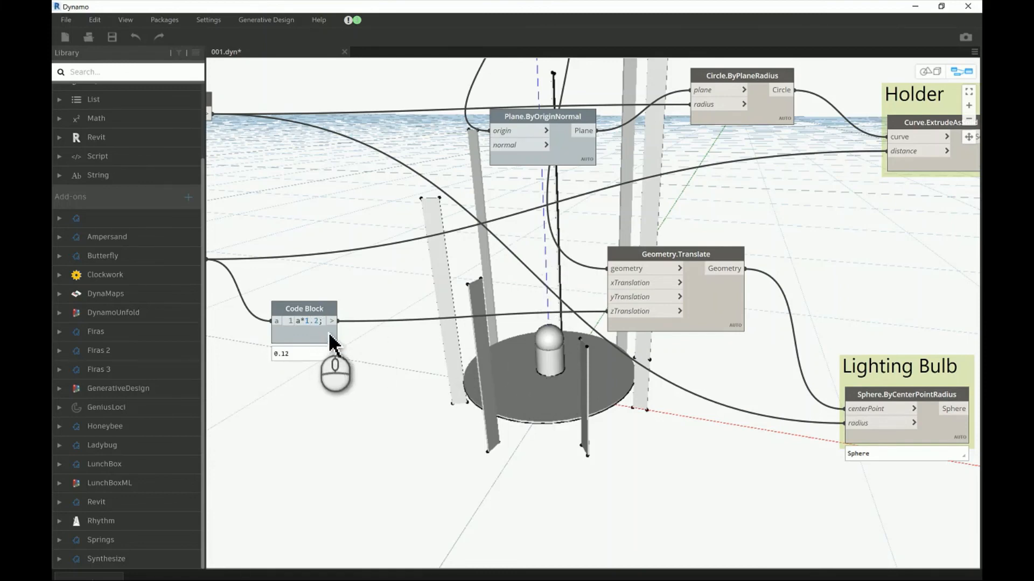
Move the a*1.2 Code Block node right, closer to the Geometry.Translate node it feeds
{"action": "left_click", "coordinate": [560, 373]}
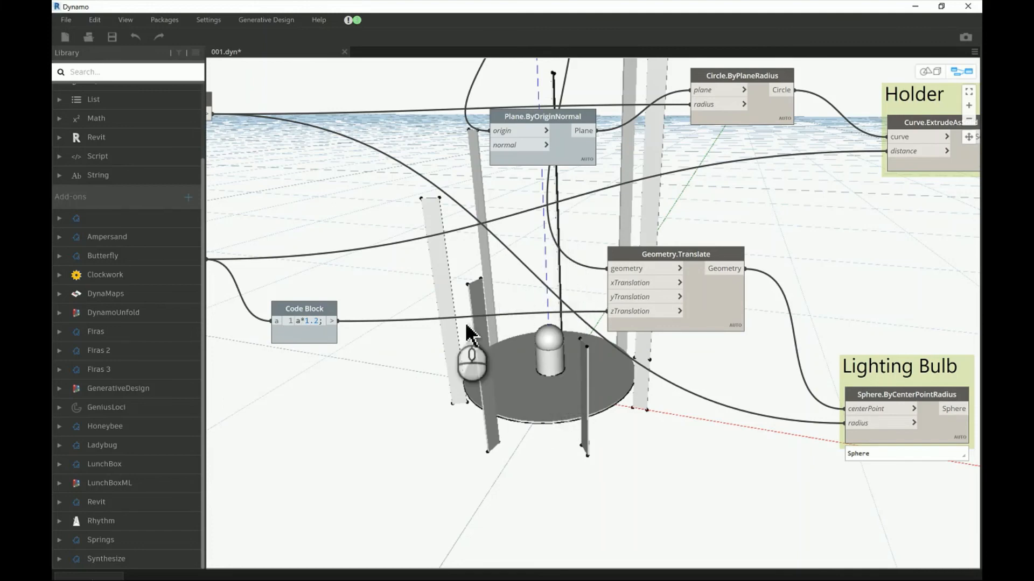
{"action": "left_click_drag", "start_coordinate": [316, 326], "coordinate": [372, 334]}
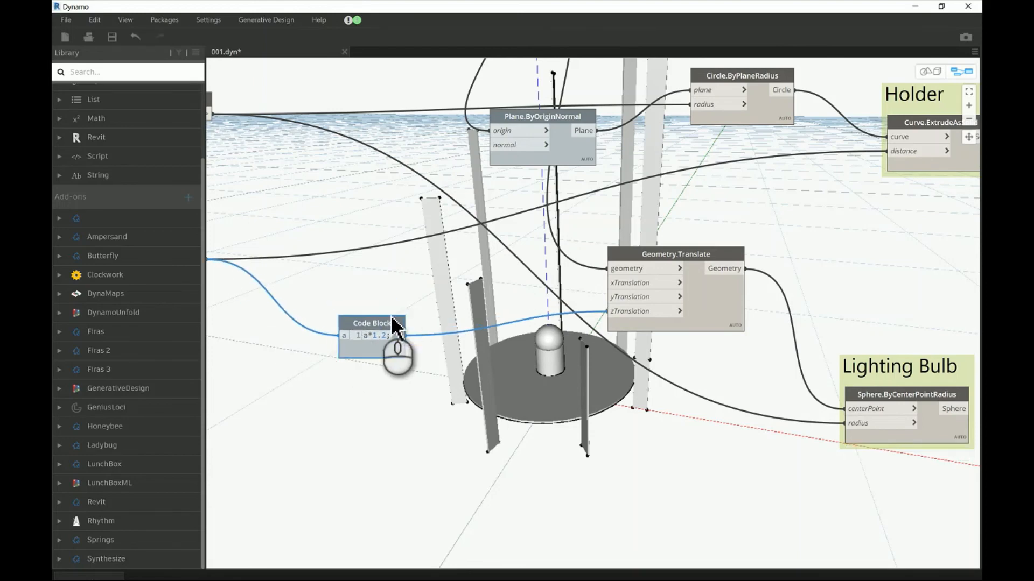
Set the Number of Fins slider to 80
{"action": "scroll", "coordinate": [399, 334], "scroll_direction": "down", "scroll_amount": 5}
{"action": "scroll", "coordinate": [369, 214], "scroll_direction": "down", "scroll_amount": 3}
{"action": "middle_click_drag", "start_coordinate": [344, 183], "coordinate": [488, 418]}
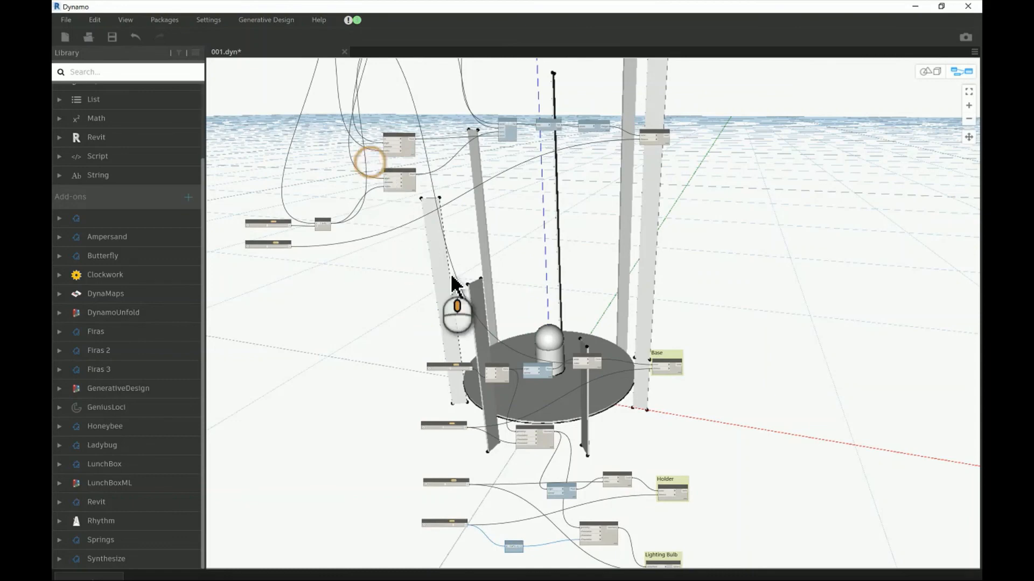
{"action": "key", "text": "ctrl+l"}
{"action": "scroll", "coordinate": [428, 209], "scroll_direction": "up", "scroll_amount": 5}
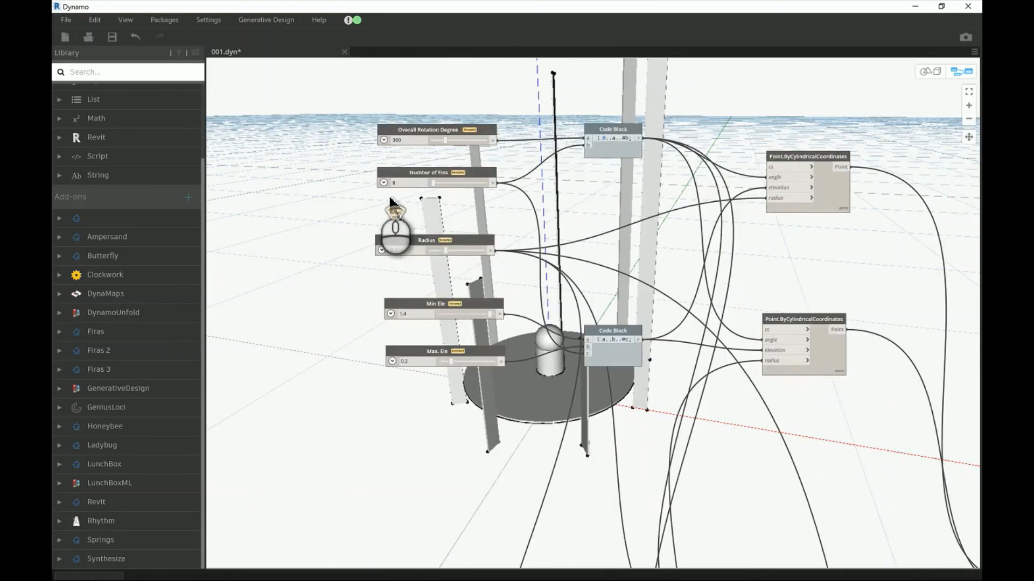
{"action": "scroll", "coordinate": [417, 194], "scroll_direction": "up", "scroll_amount": 2}
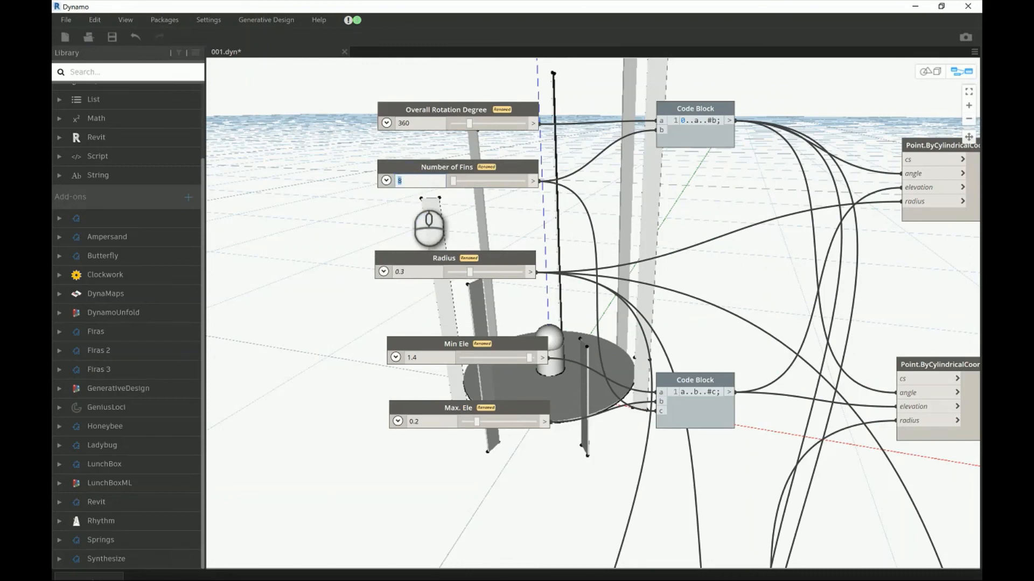
{"action": "type", "text": "80"}
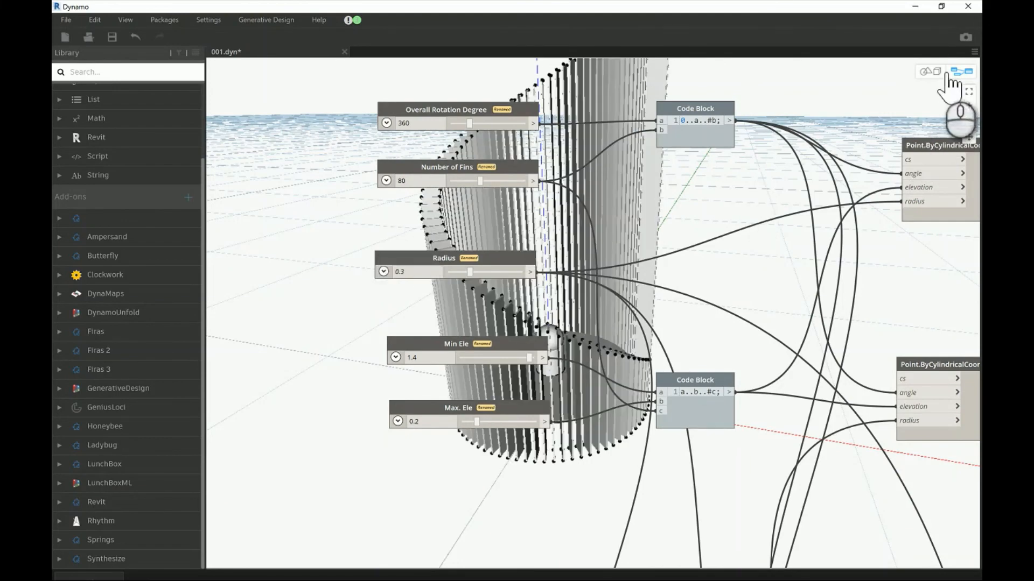
Switch to 3D preview navigation and examine the finned lamp with its base, holder and bulb from another angle
{"action": "key", "text": "ctrl+b"}
{"action": "left_click_drag", "start_coordinate": [656, 242], "coordinate": [605, 225]}
{"action": "scroll", "coordinate": [581, 275], "scroll_direction": "down", "scroll_amount": 2}
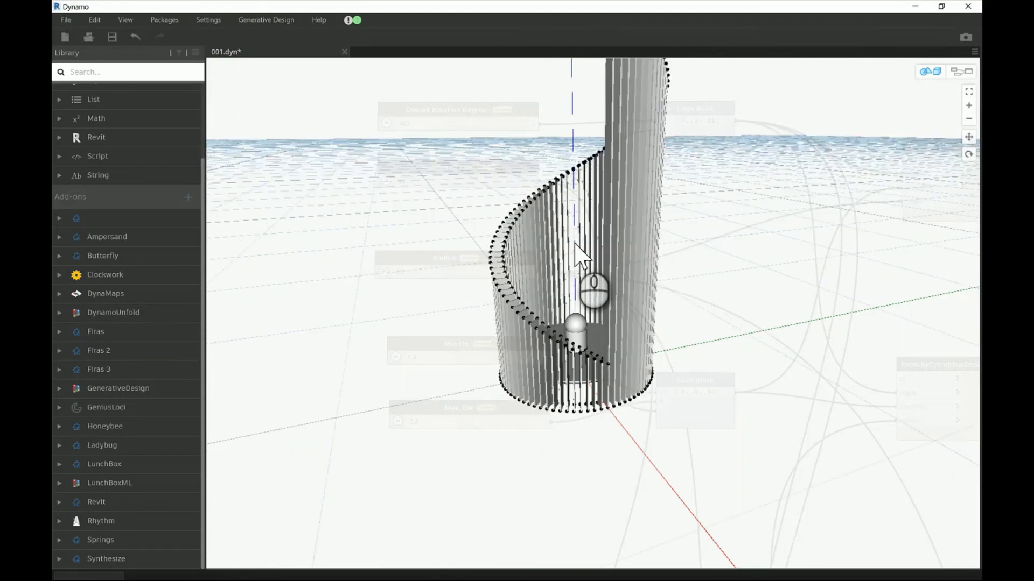
{"action": "scroll", "coordinate": [580, 286], "scroll_direction": "up", "scroll_amount": 3}
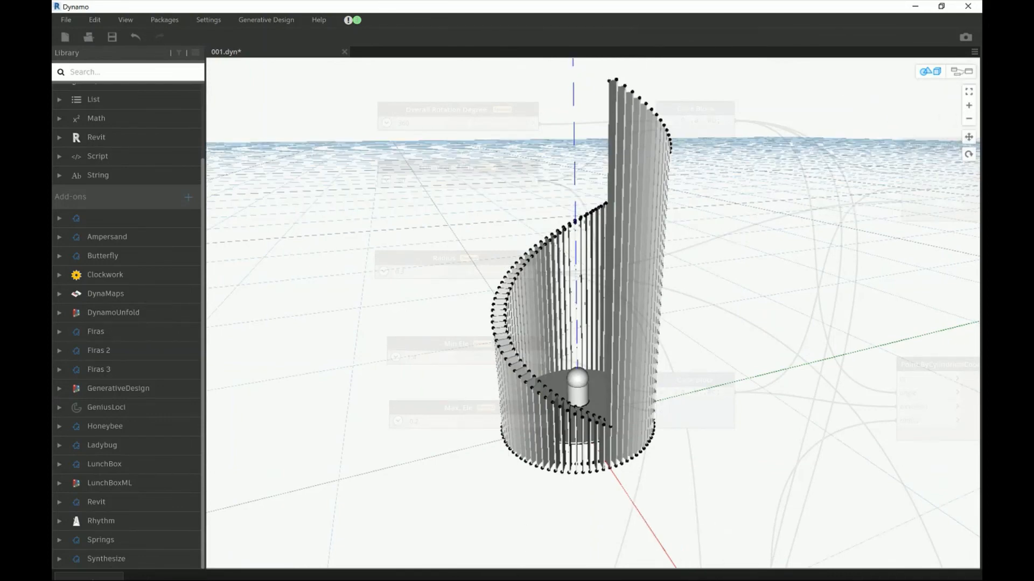
Switch to the Photos title image, then to the browser and show the Amazon page of the book Revit Parametric Design: Revit Families for Beginners
{"action": "key", "text": "alt+Tab"}
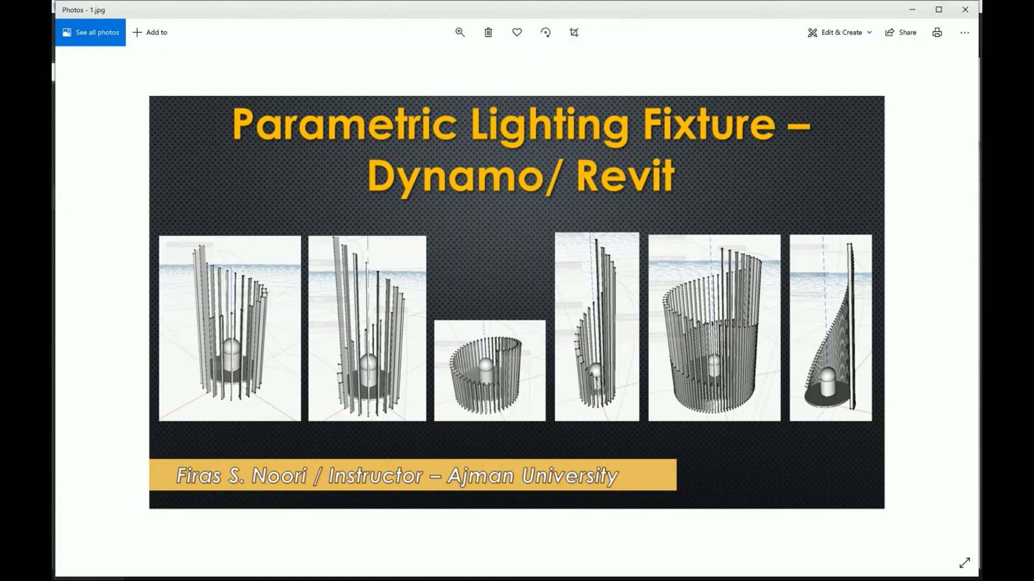
{"action": "key", "text": "alt+Tab"}
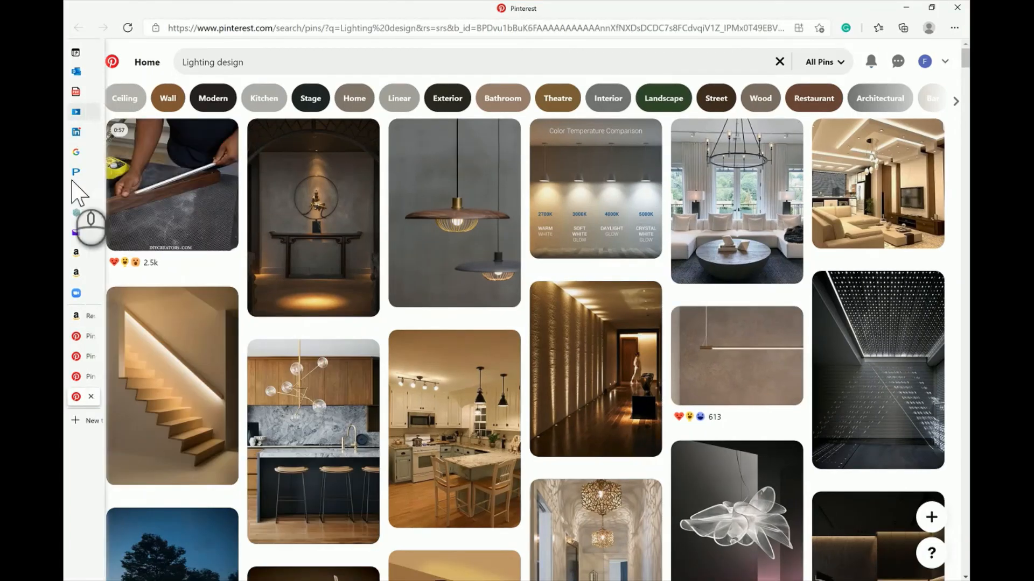
{"action": "mouse_move", "coordinate": [79, 194]}
{"action": "left_click", "coordinate": [117, 317]}
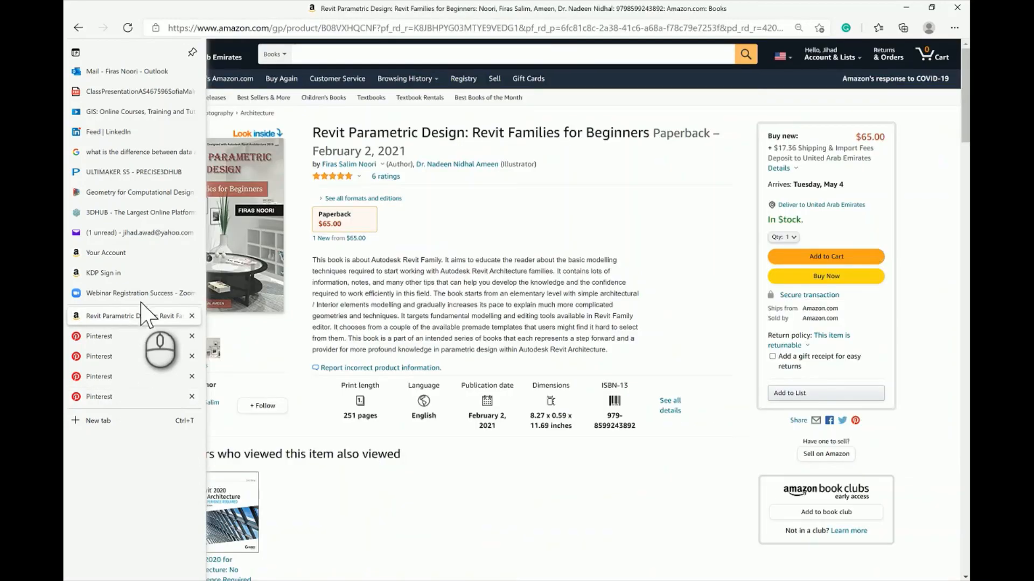